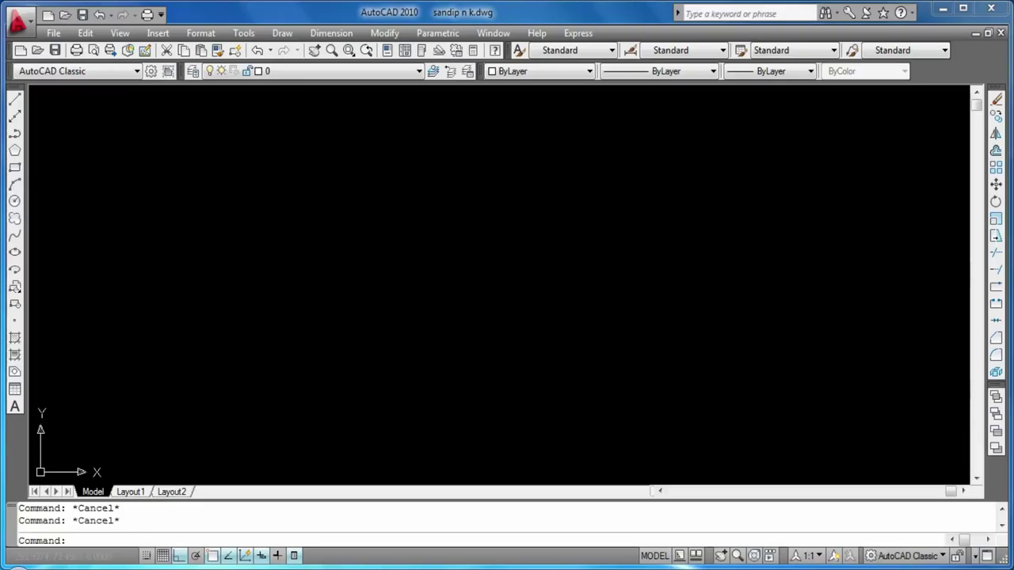
# Step: Confirm isometric snap is active in Drafting Settings and cancel the stray selection window
pyautogui.press('Return')
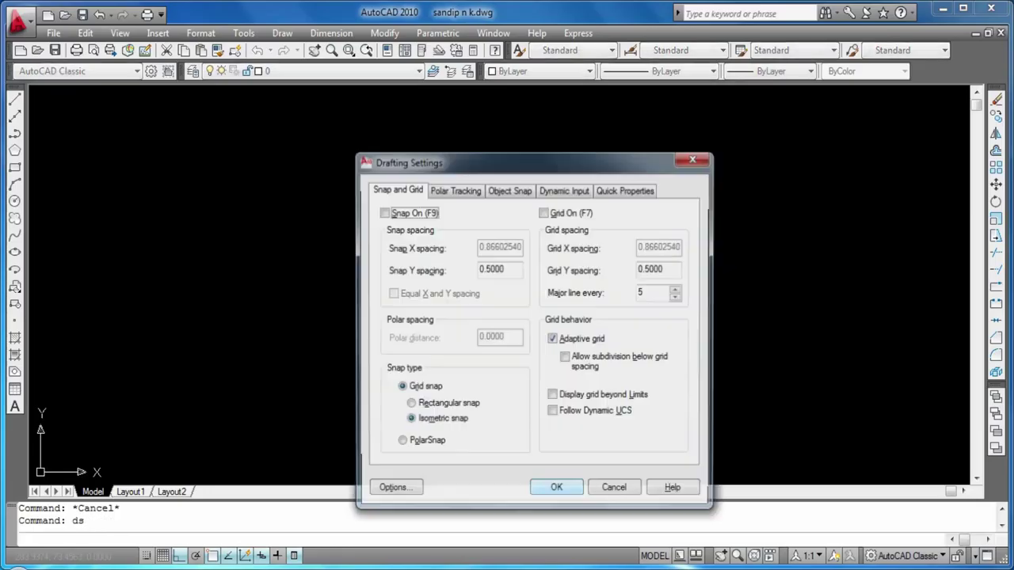
pyautogui.press('Escape')
pyautogui.click(481, 394)
pyautogui.press('Escape')
# Step: Draw a trial diagonal line and zoom to show the whole drawing
pyautogui.write('l')
pyautogui.press('Return')
pyautogui.click(349, 347)
pyautogui.press('Return')
pyautogui.write('z')
pyautogui.press('Return')
pyautogui.write('a')
pyautogui.press('Return')
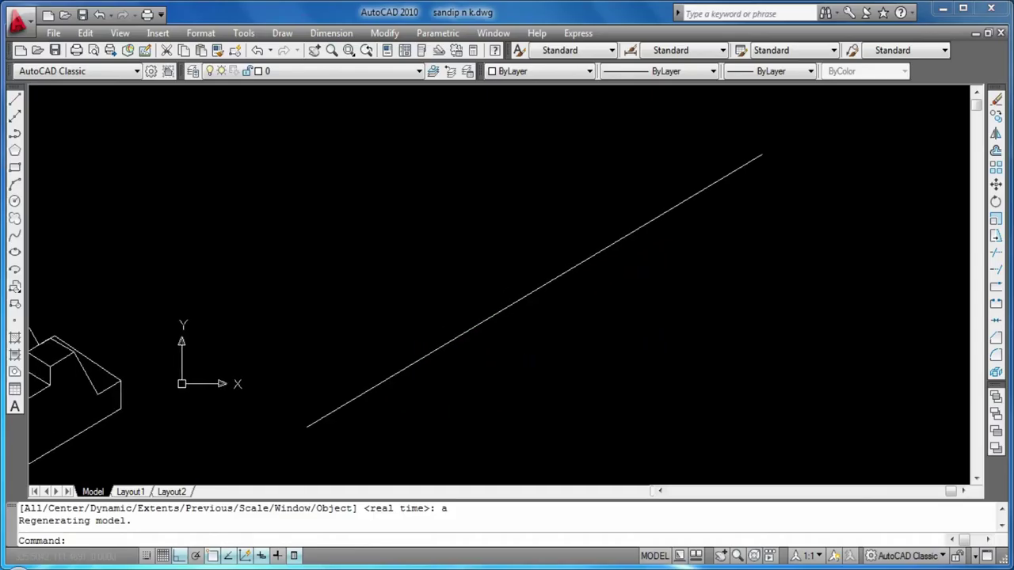
# Step: Erase the trial line and draw the base plate's 290-unit long edge
pyautogui.moveTo(568, 329)
pyautogui.mouseDown(button='middle')
pyautogui.moveTo(502, 276)
pyautogui.moveTo(522, 297)
pyautogui.mouseUp(button='middle')
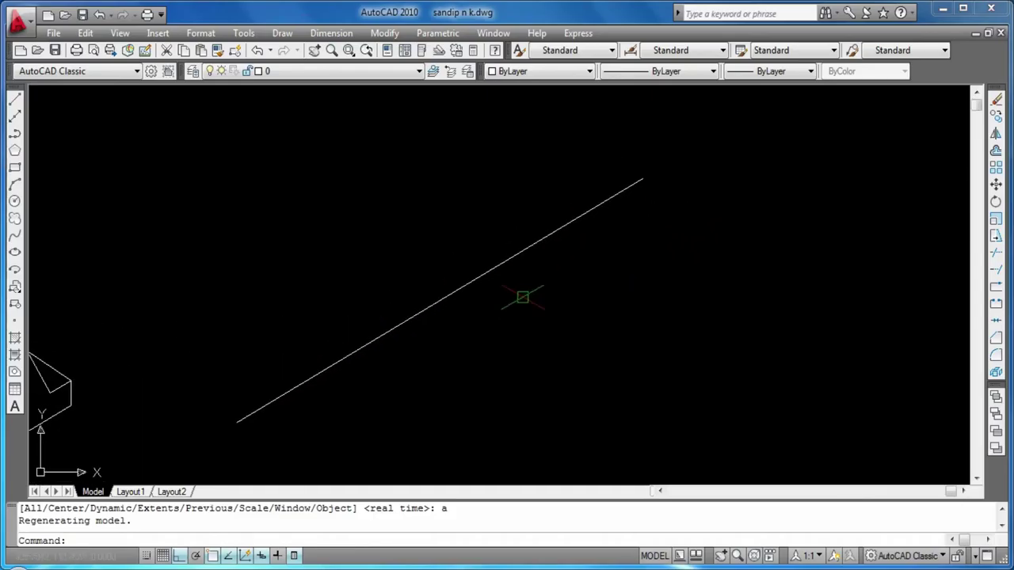
pyautogui.moveTo(420, 378)
pyautogui.mouseDown(button='middle')
pyautogui.moveTo(465, 373)
pyautogui.moveTo(380, 311)
pyautogui.mouseUp(button='middle')
pyautogui.click(385, 366)
pyautogui.press('Delete')
pyautogui.write('l')
pyautogui.press('Return')
pyautogui.click(428, 423)
pyautogui.write('290')
pyautogui.press('Return')
pyautogui.press('Return')
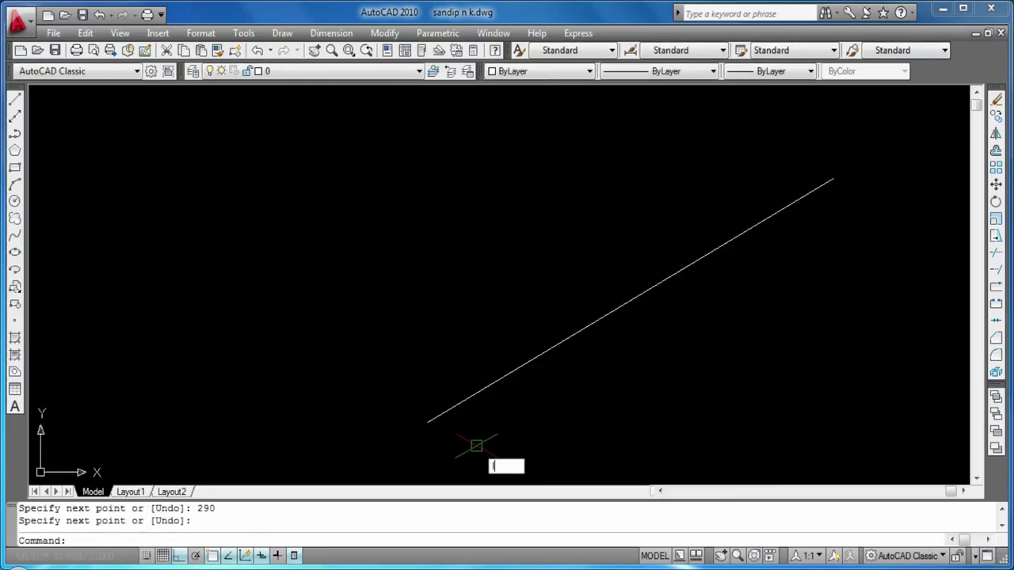
# Step: Draw 100-unit edges at 150° from both ends of the 290-unit edge
pyautogui.write('l')
pyautogui.press('Return')
pyautogui.click(427, 422)
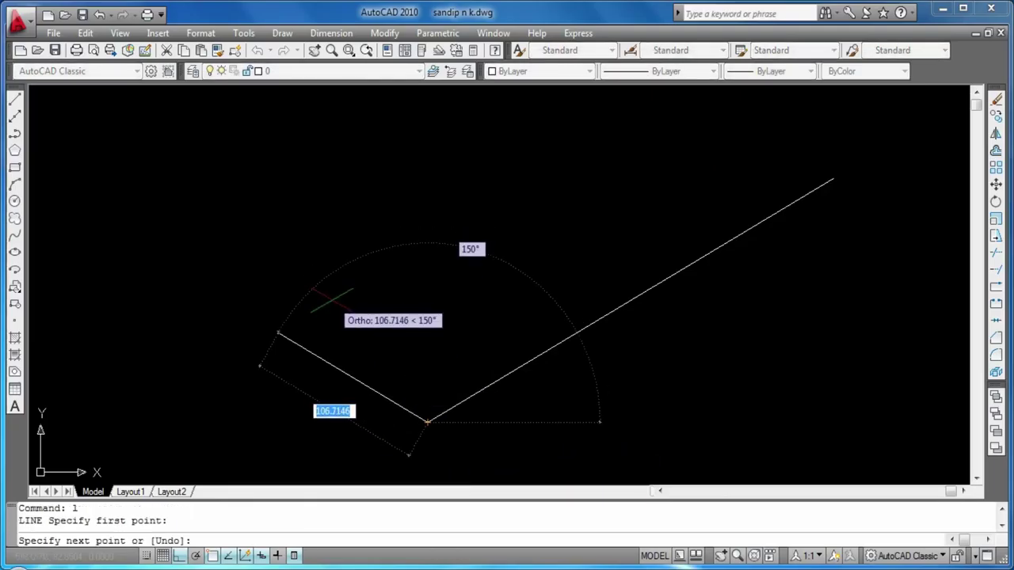
pyautogui.write('100')
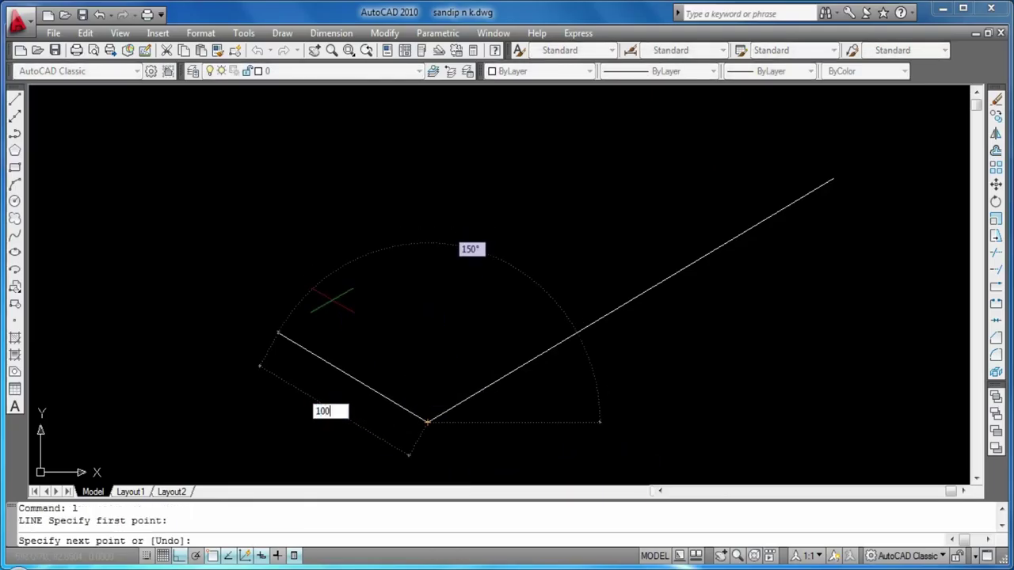
pyautogui.press('Return')
pyautogui.press('Return')
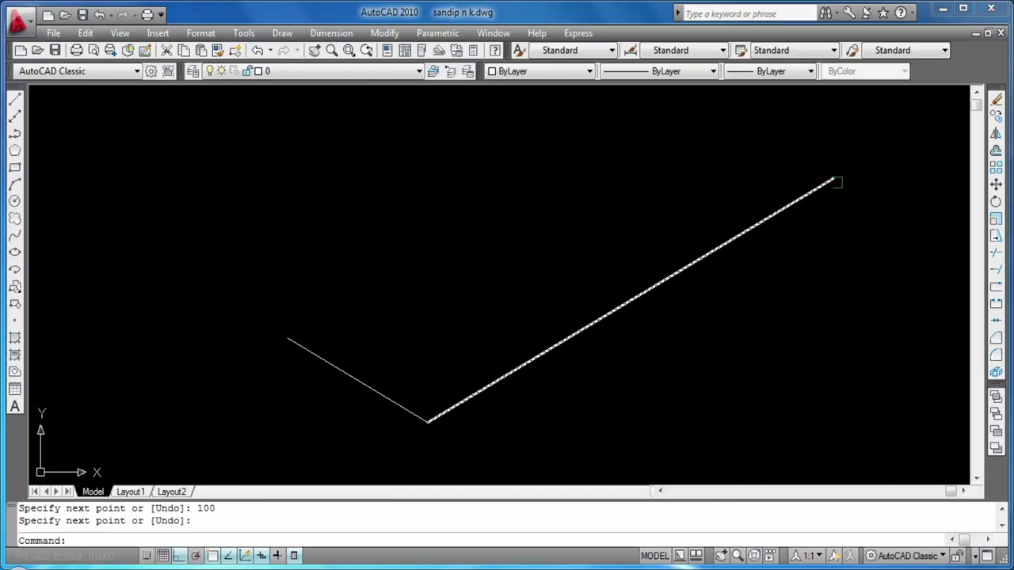
pyautogui.press('Return')
pyautogui.click(832, 179)
pyautogui.write('100')
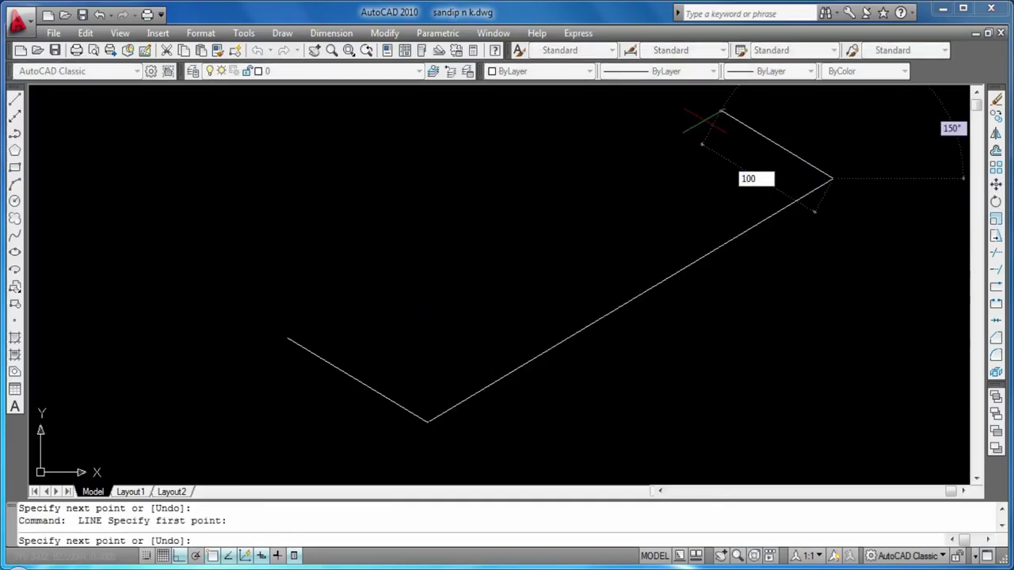
pyautogui.press('Return')
pyautogui.press('Return')
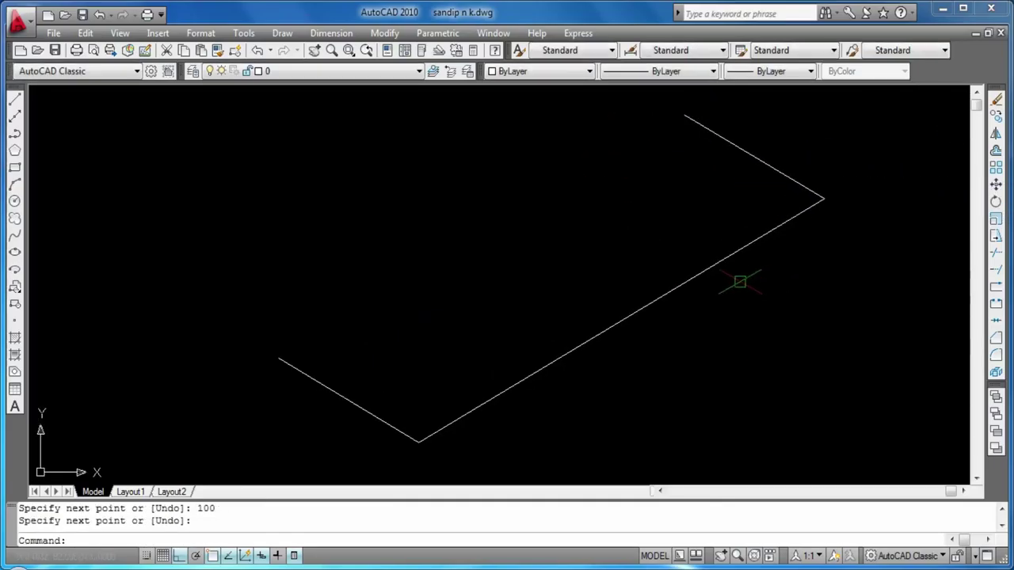
pyautogui.press('Return')
# Step: Build the front side face with 30-unit vertical edges and a 100-unit top edge at 150°
pyautogui.click(418, 441)
pyautogui.press('F5')
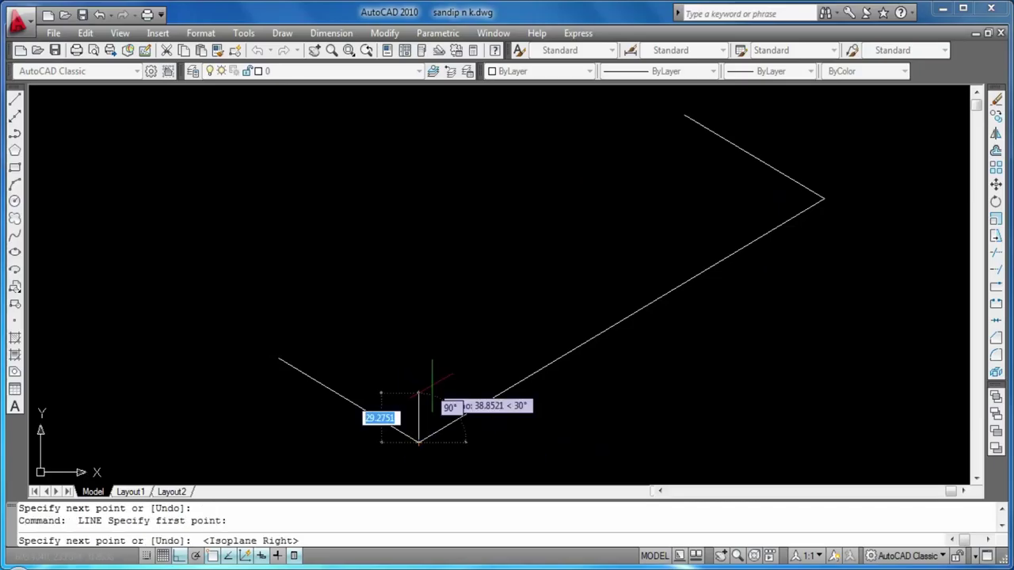
pyautogui.write('30')
pyautogui.press('Return')
pyautogui.press('Return')
pyautogui.press('Return')
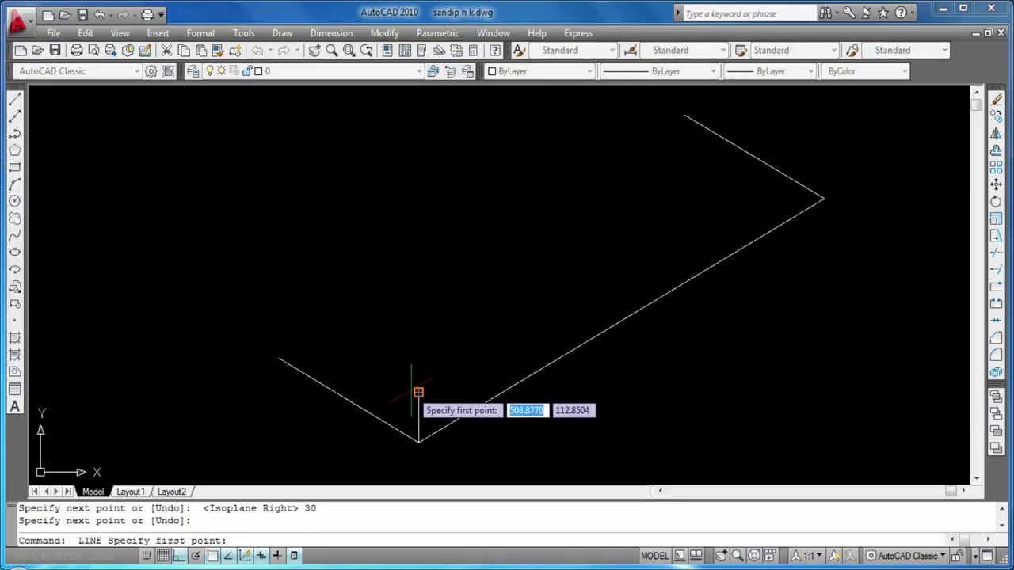
pyautogui.click(418, 392)
pyautogui.press('F5')
pyautogui.write('100')
pyautogui.press('Return')
pyautogui.write('30')
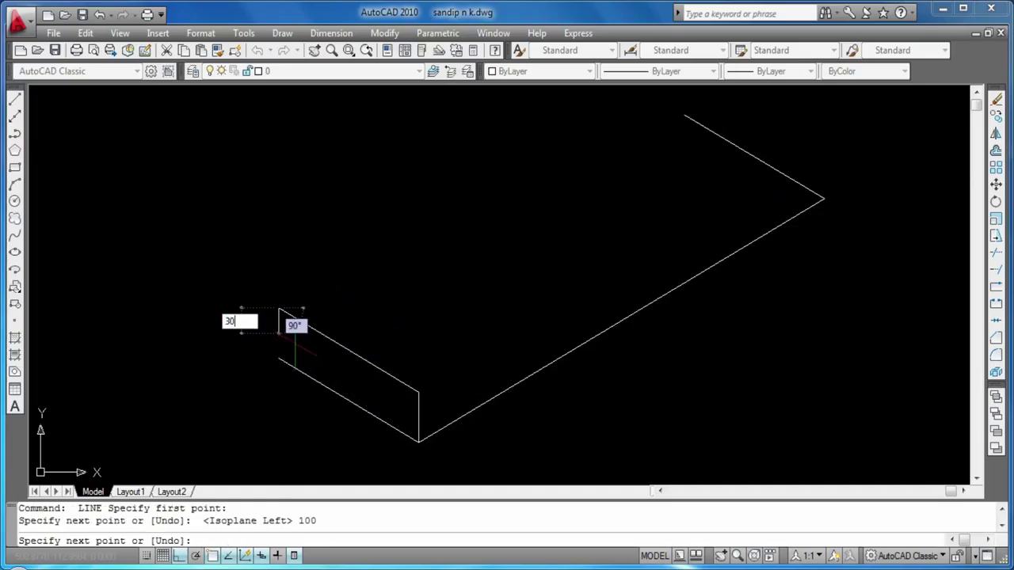
pyautogui.press('Return')
pyautogui.press('Return')
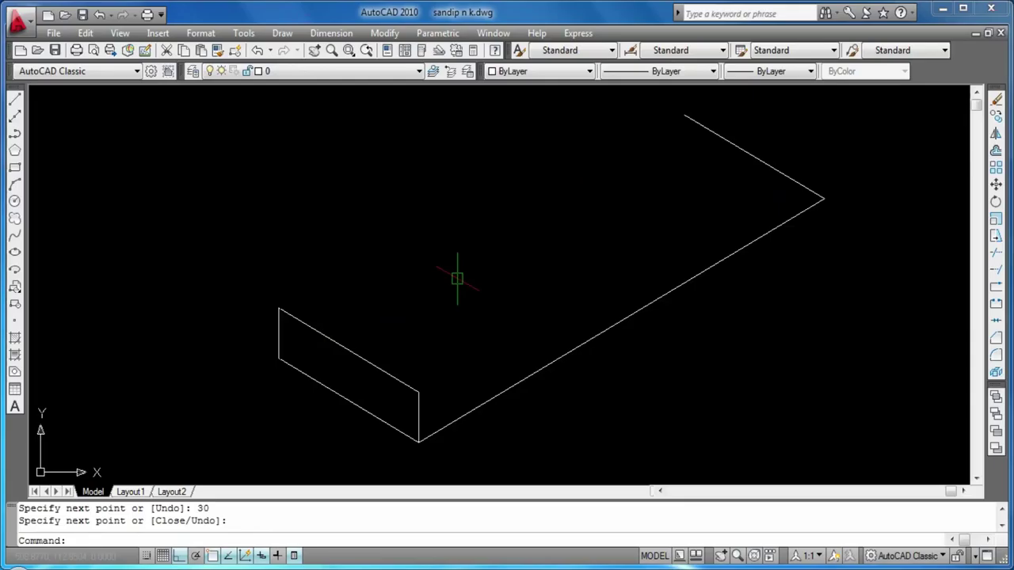
# Step: Draw a 36-unit construction line on Isoplane Top from the middle of the plate's edge
pyautogui.write('l')
pyautogui.press('Return')
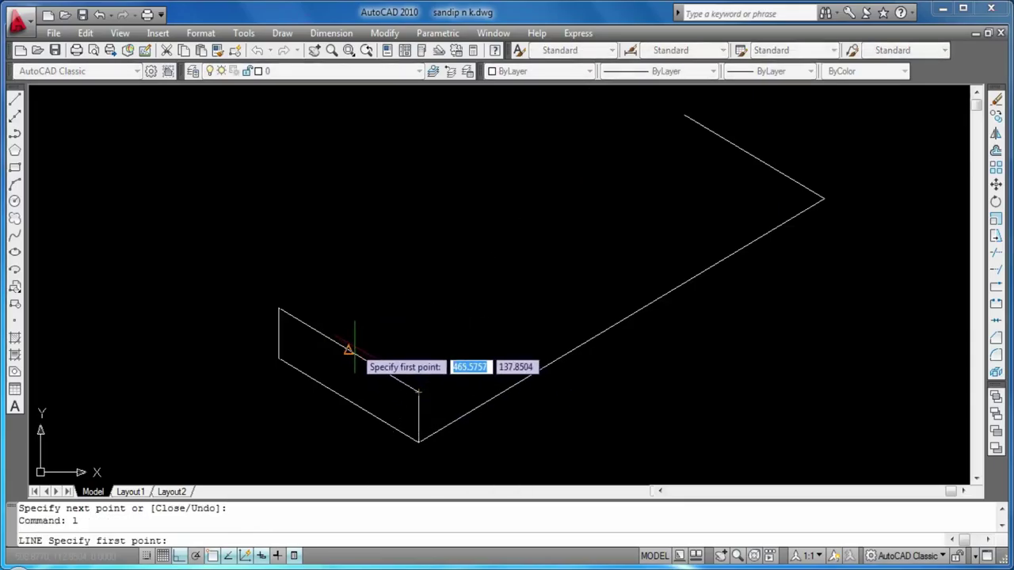
pyautogui.click(349, 349)
pyautogui.press('F5')
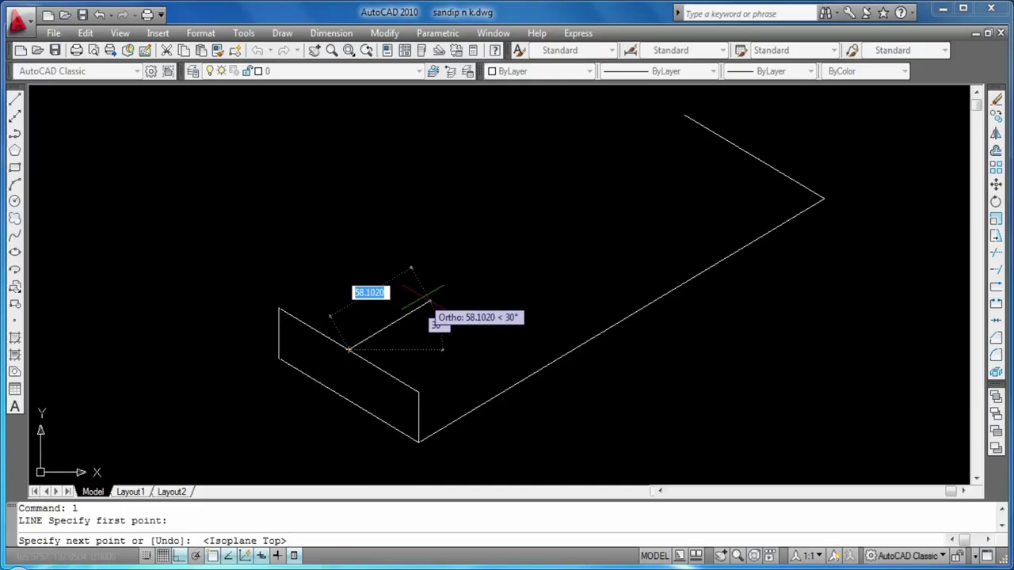
pyautogui.write('36')
pyautogui.press('Return')
pyautogui.press('Return')
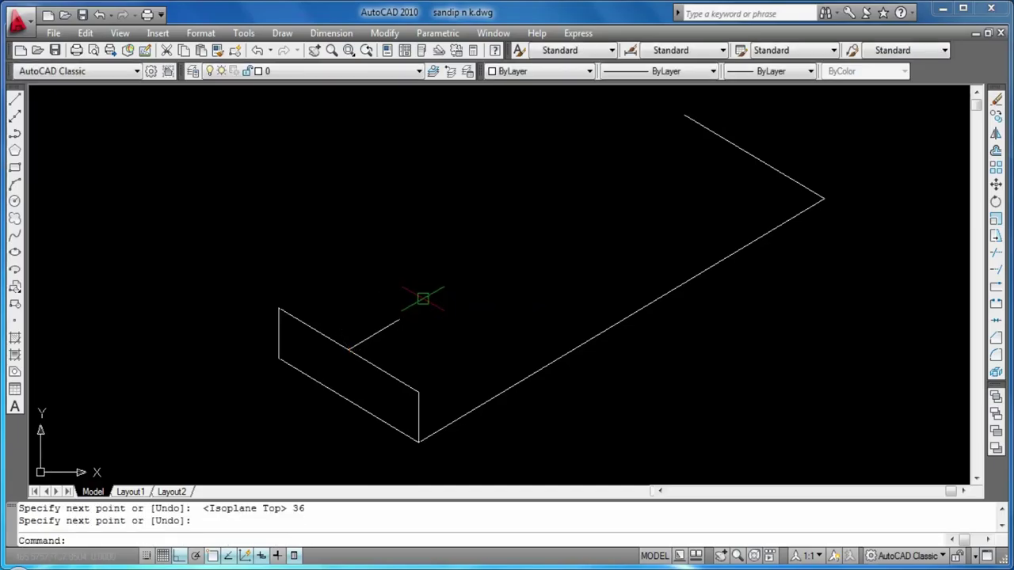
pyautogui.write('e')
# Step: Draw an isocircle sized by diameter, centred at the construction line's end
pyautogui.press('Return')
pyautogui.write('i')
pyautogui.press('Return')
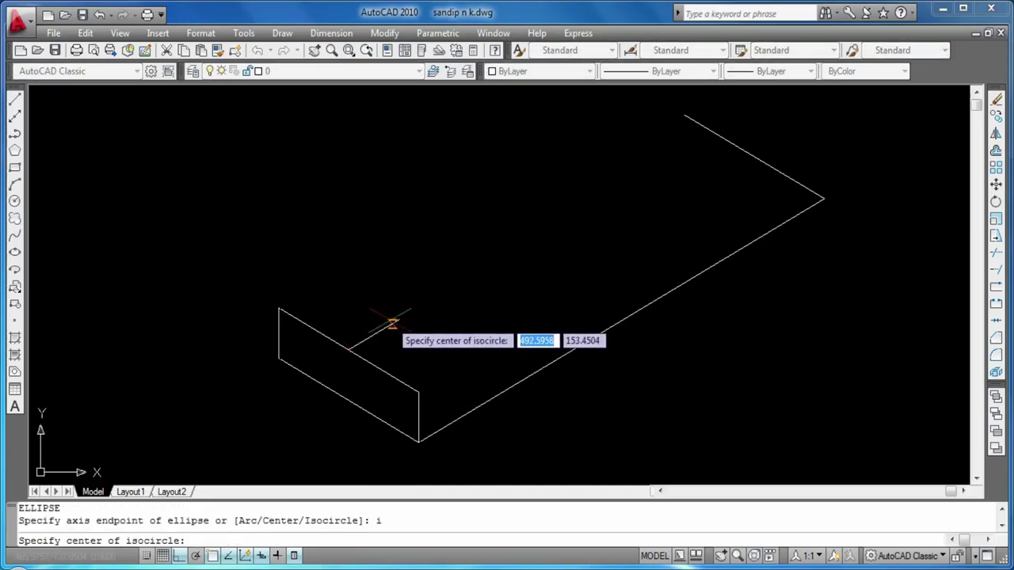
pyautogui.click(398, 320)
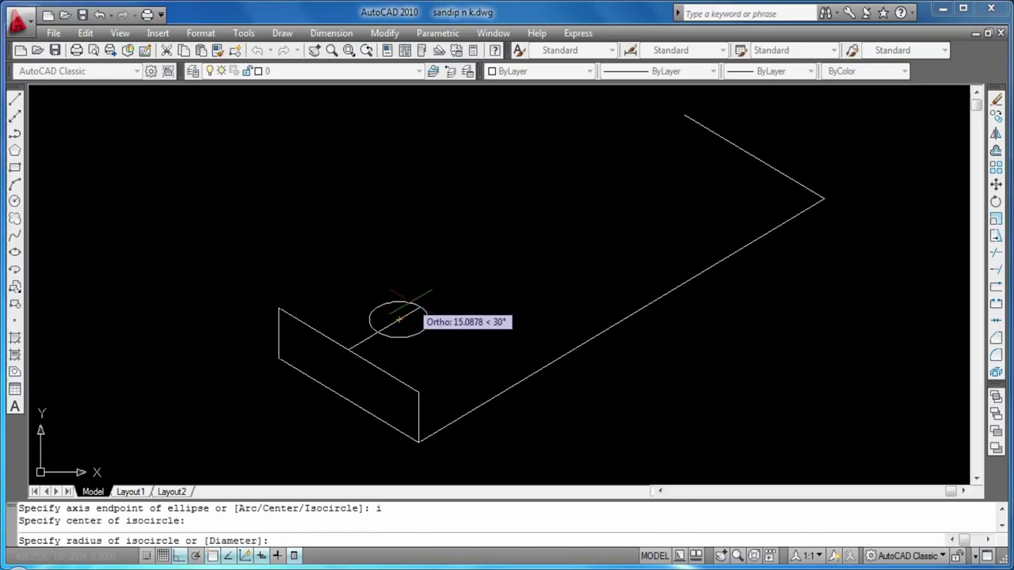
pyautogui.write('d')
pyautogui.press('Return')
pyautogui.write('2')
pyautogui.press('Return')
pyautogui.press('Return')
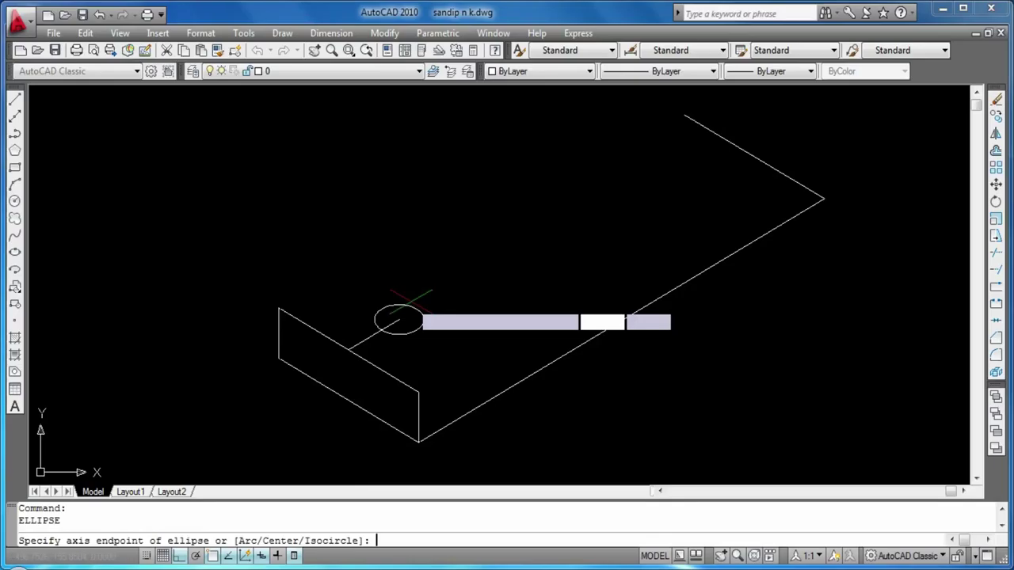
# Step: Erase the 36-unit construction line
pyautogui.press('Escape')
pyautogui.click(365, 339)
pyautogui.press('Delete')
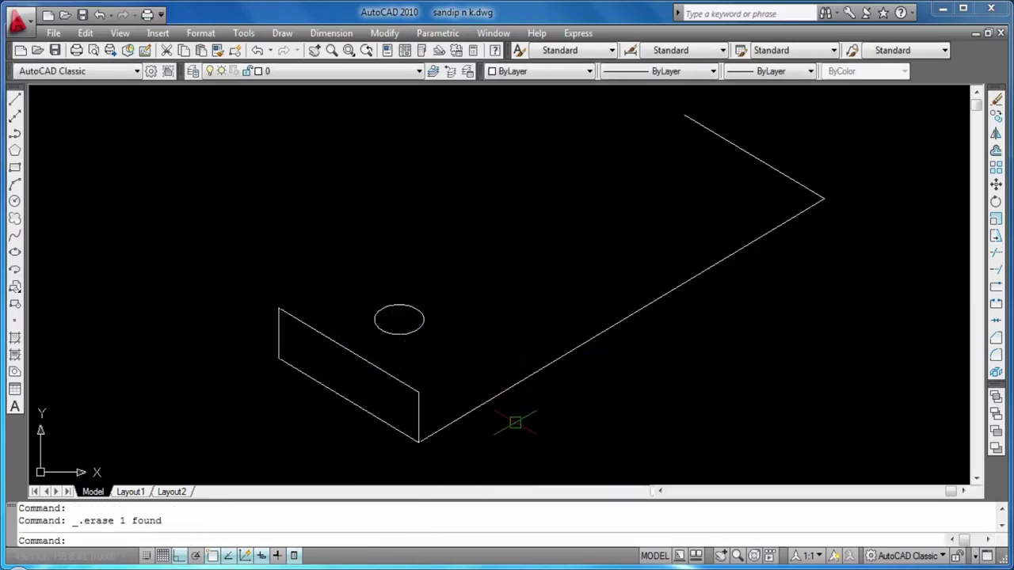
# Step: Draw a 60-unit line from the plate's front corner
pyautogui.press('Return')
pyautogui.click(419, 390)
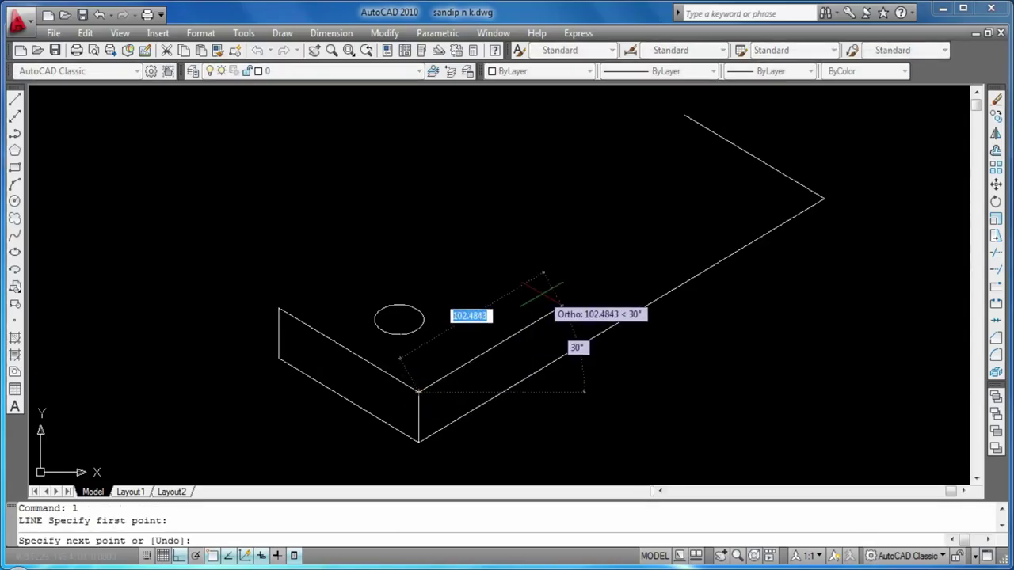
pyautogui.write('60')
pyautogui.press('Return')
pyautogui.press('Return')
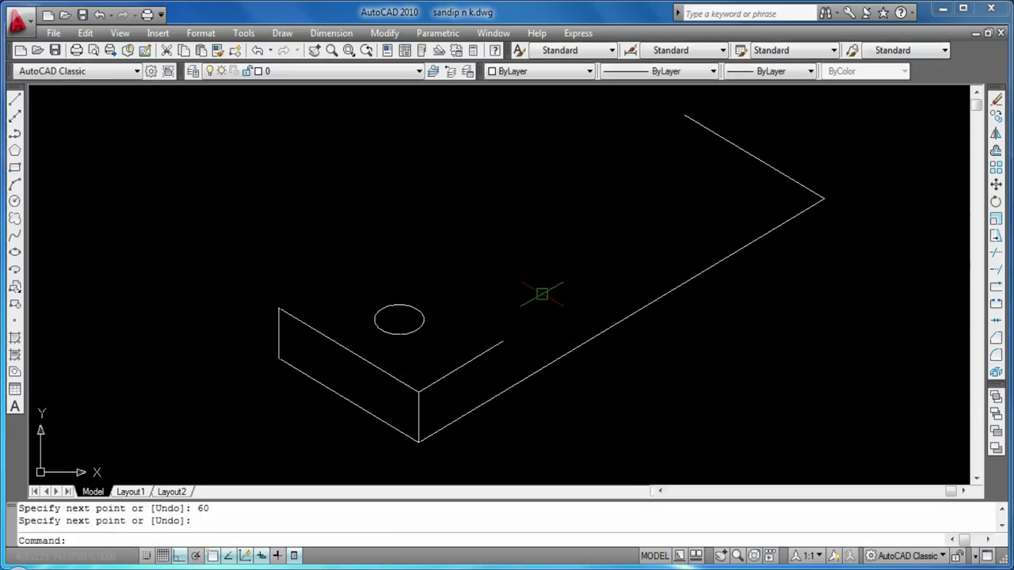
pyautogui.press('Return')
pyautogui.click(419, 390)
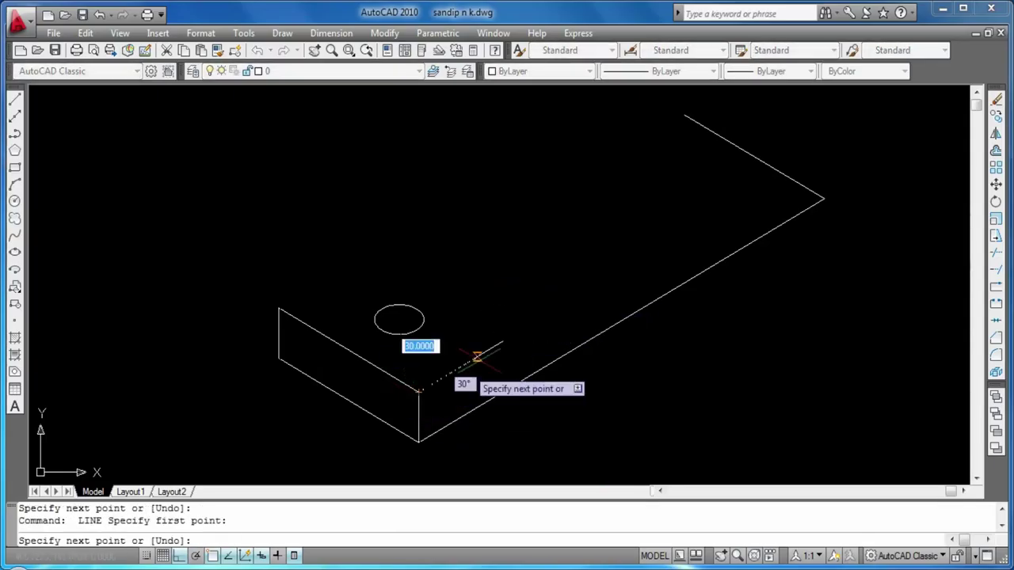
pyautogui.press('Escape')
pyautogui.press('Escape')
# Step: Raise a 100-unit vertical line from the 60-unit line's end, then add a 90-unit line along the plate
pyautogui.press('Return')
pyautogui.click(502, 342)
pyautogui.press('F5')
pyautogui.write('1')
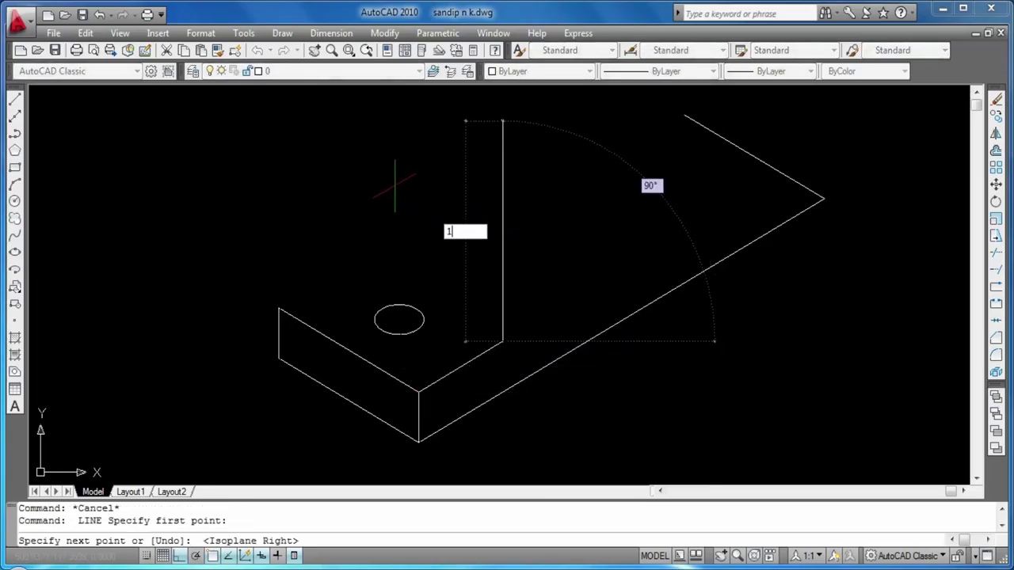
pyautogui.press('Return')
pyautogui.press('Return')
pyautogui.press('Return')
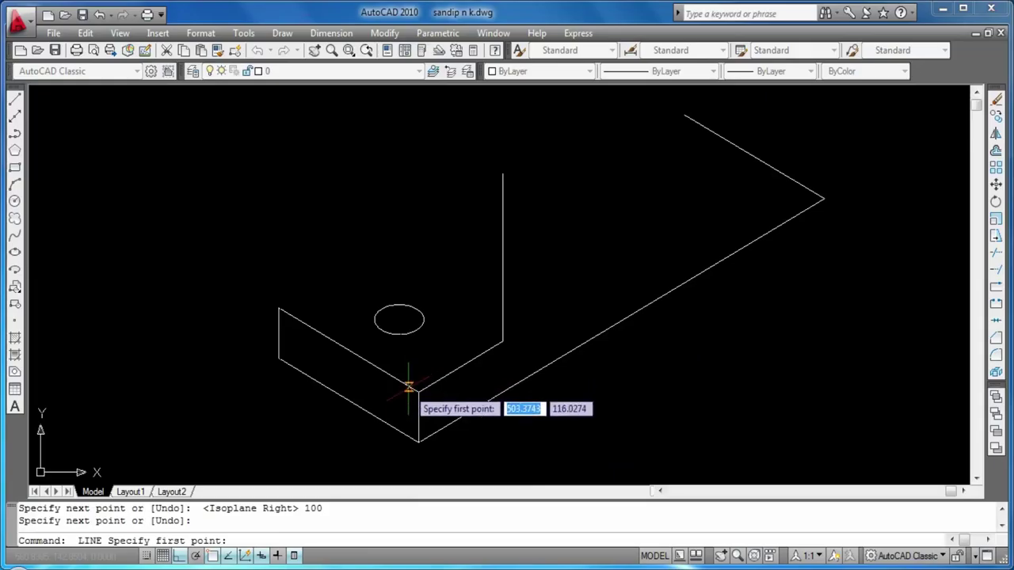
pyautogui.click(416, 391)
pyautogui.write('90')
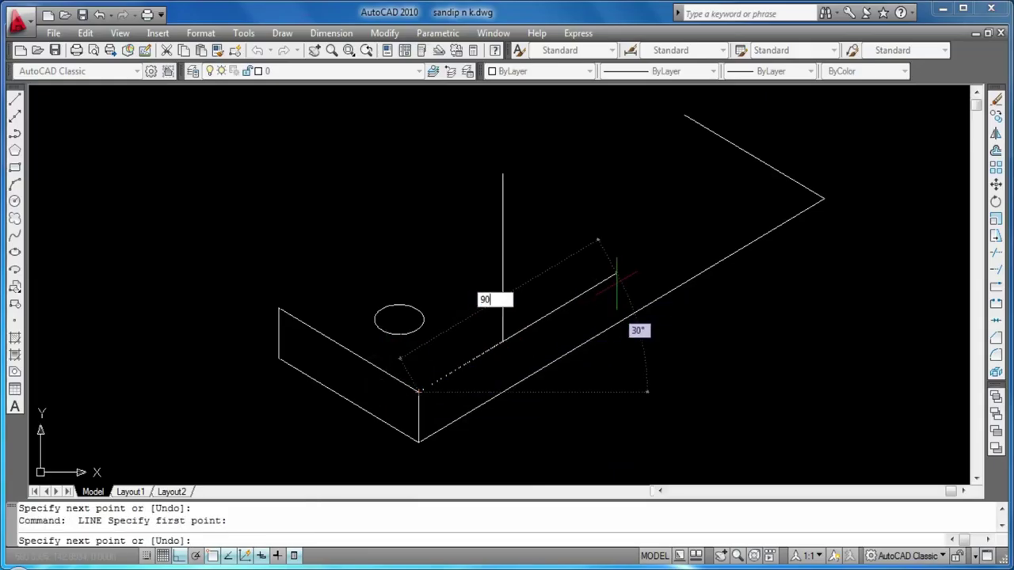
pyautogui.press('Return')
pyautogui.press('Return')
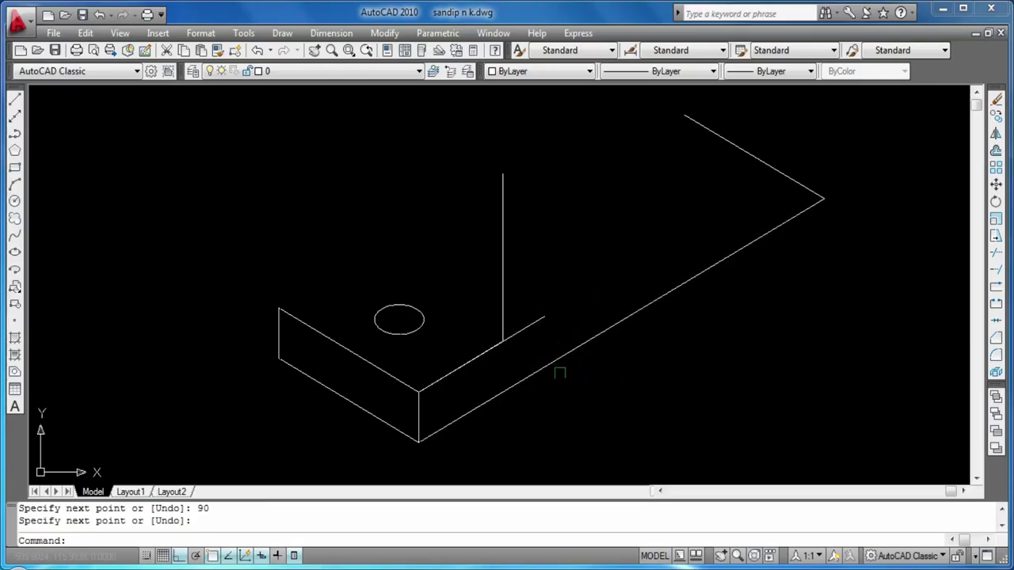
# Step: Draw a short vertical line on the plate's back edge, then select it as a mistake
pyautogui.write('l')
pyautogui.press('Return')
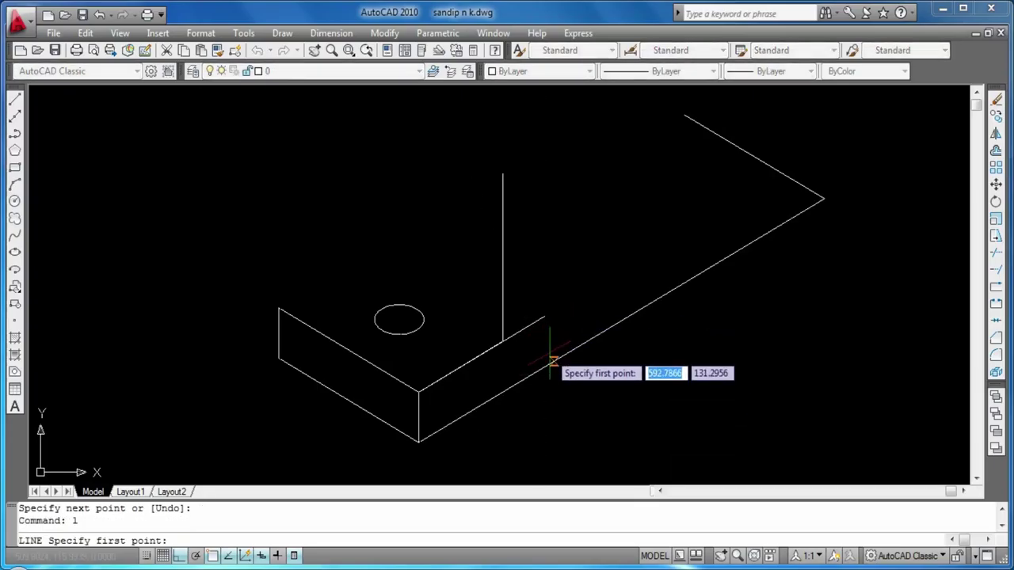
pyautogui.click(544, 317)
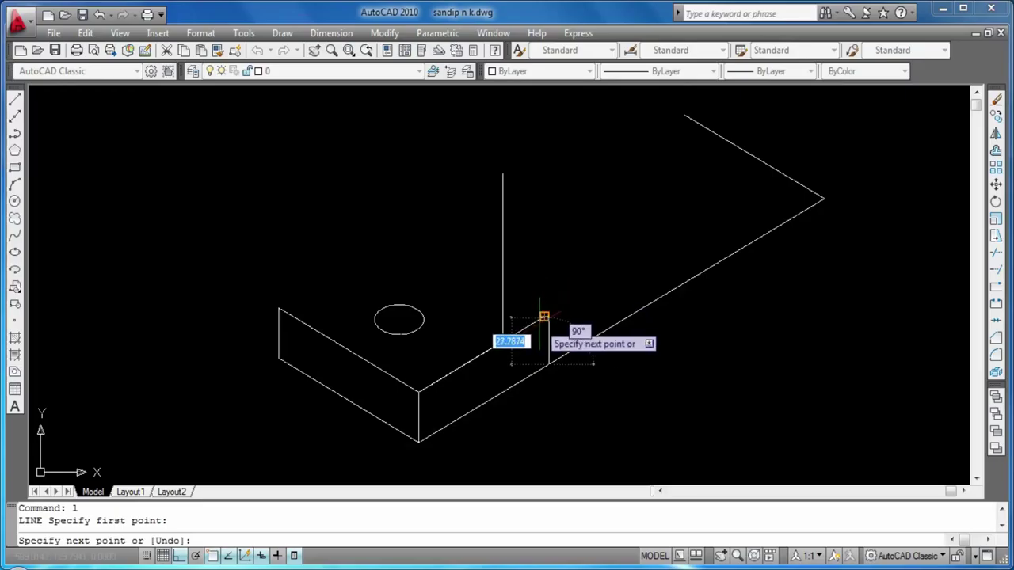
pyautogui.press('Escape')
pyautogui.press('Return')
pyautogui.click(547, 317)
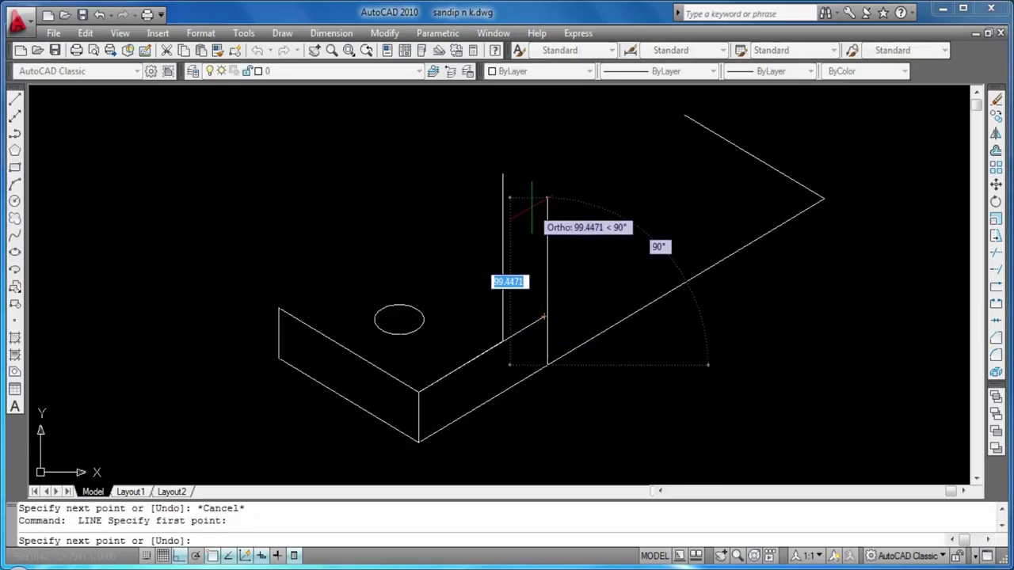
pyautogui.press('Escape')
pyautogui.press('Return')
pyautogui.click(544, 317)
pyautogui.click(544, 365)
pyautogui.press('Escape')
pyautogui.click(545, 352)
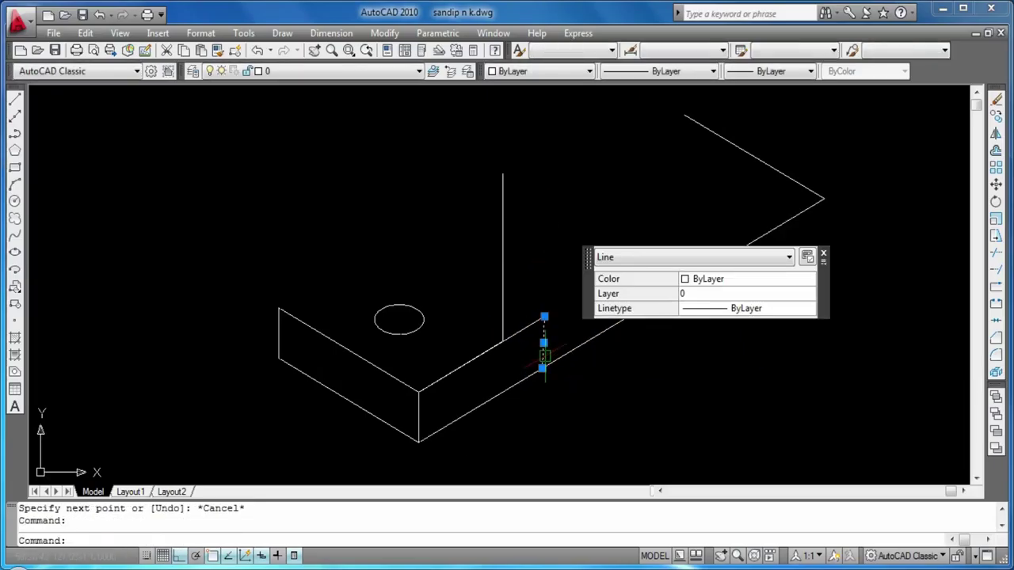
# Step: Delete the mistaken short line and draw a 70-unit vertical line from the plate's back edge
pyautogui.press('Delete')
pyautogui.write('l')
pyautogui.press('Return')
pyautogui.click(544, 317)
pyautogui.write('70')
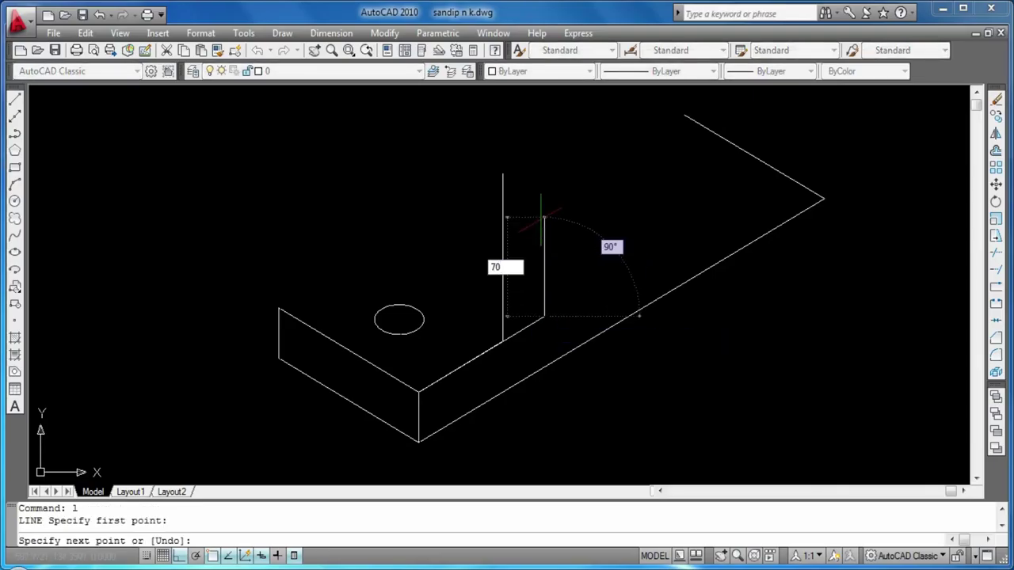
pyautogui.press('Return')
pyautogui.press('Return')
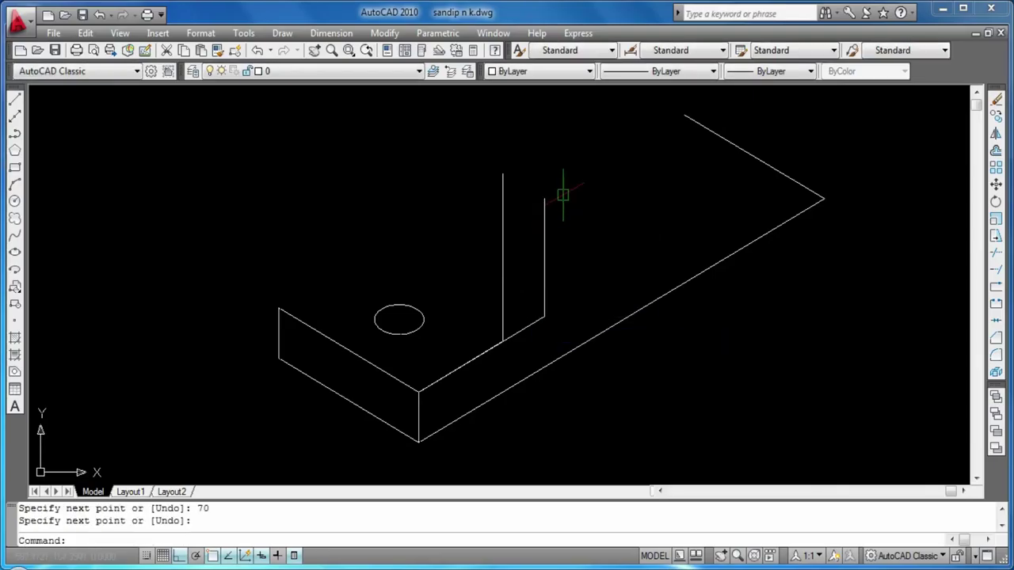
pyautogui.write('el')
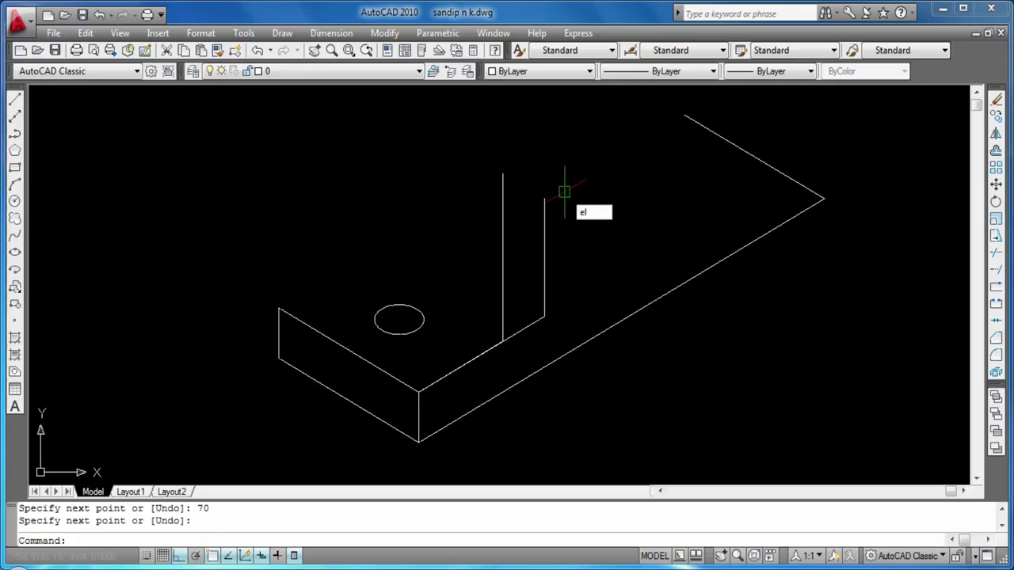
# Step: Draw a 25-diameter isocircle on the Left isoplane, centred at the 70-unit line's top
pyautogui.press('Return')
pyautogui.write('i')
pyautogui.press('Return')
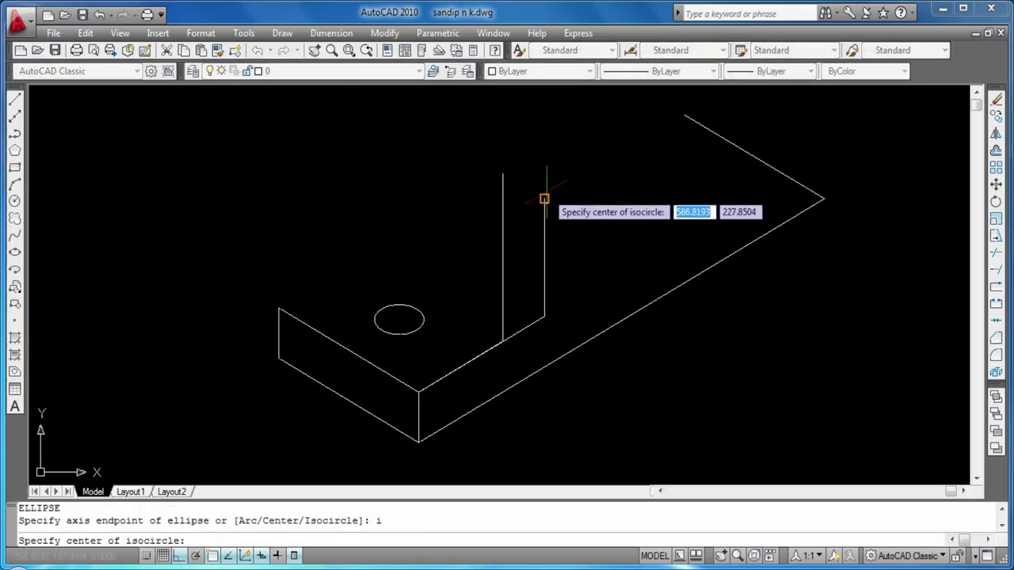
pyautogui.click(545, 198)
pyautogui.press('F5')
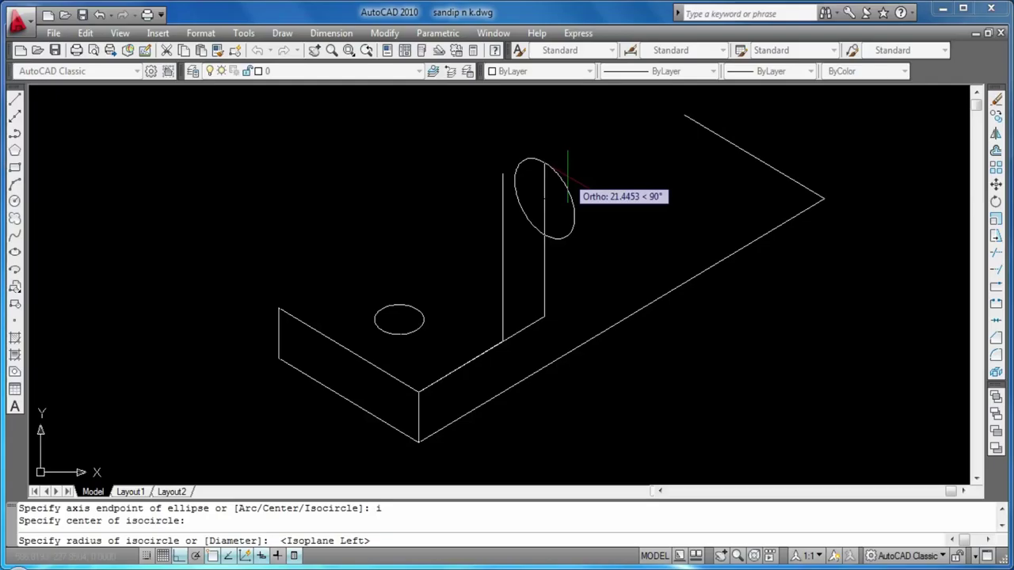
pyautogui.write('axis end')
pyautogui.press('Return')
pyautogui.write('25')
pyautogui.press('Return')
pyautogui.press('Return')
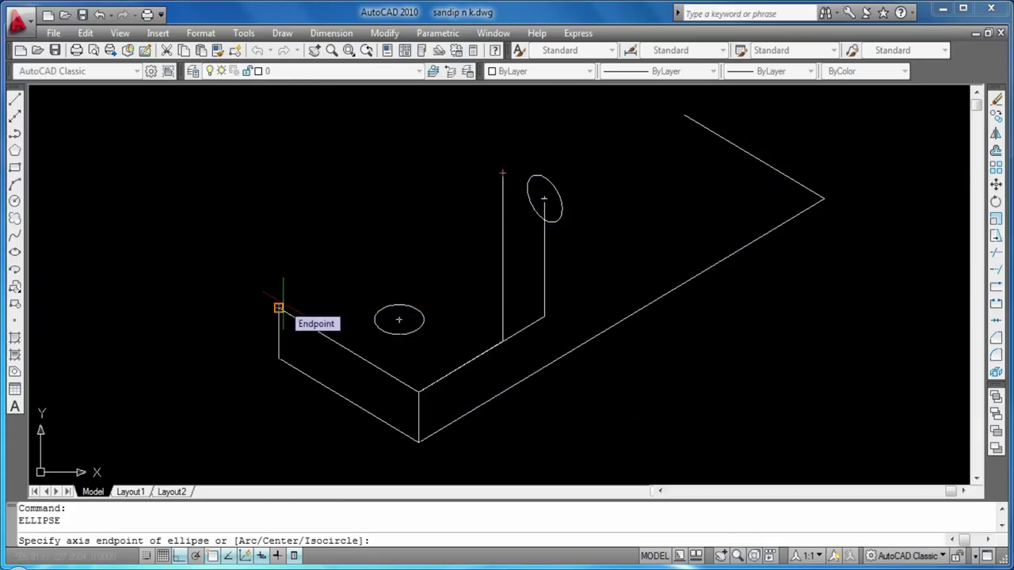
# Step: Abandon the stray ellipse and draw an 18-unit line from the plate's corner
pyautogui.press('Return')
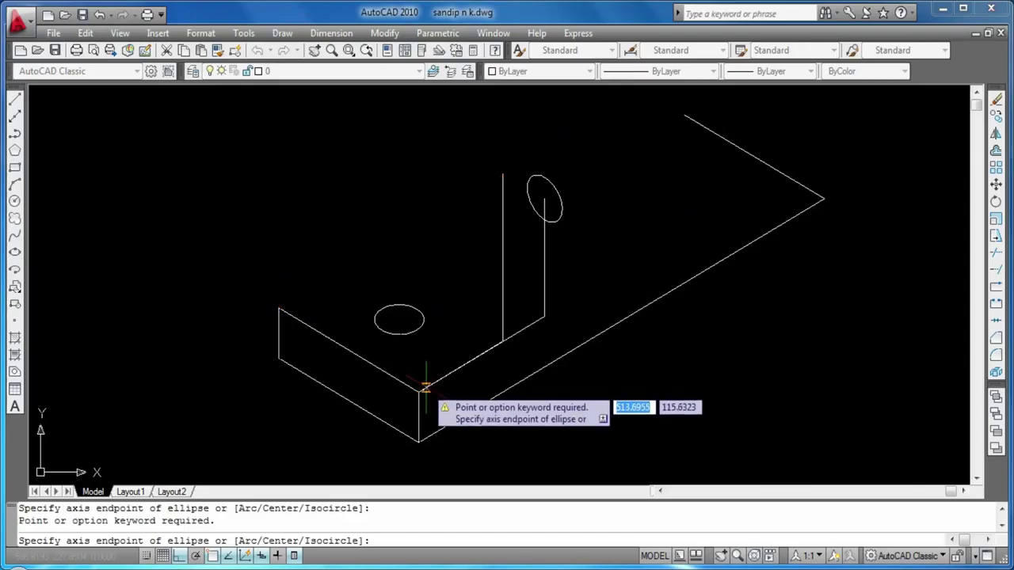
pyautogui.click(418, 390)
pyautogui.press('F5')
pyautogui.write('155')
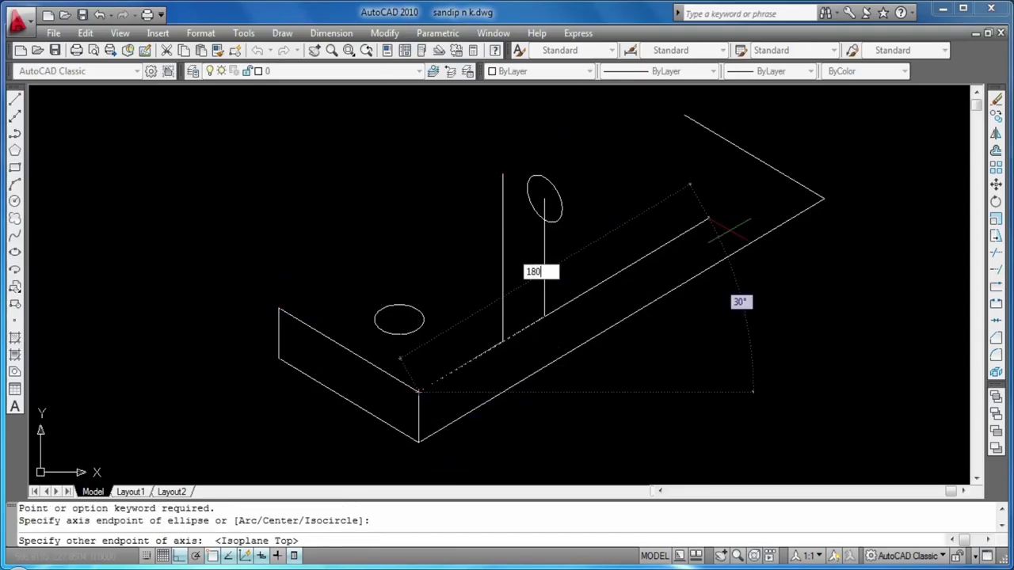
pyautogui.press('Return')
pyautogui.press('Escape')
pyautogui.press('Escape')
pyautogui.write('l')
pyautogui.press('Return')
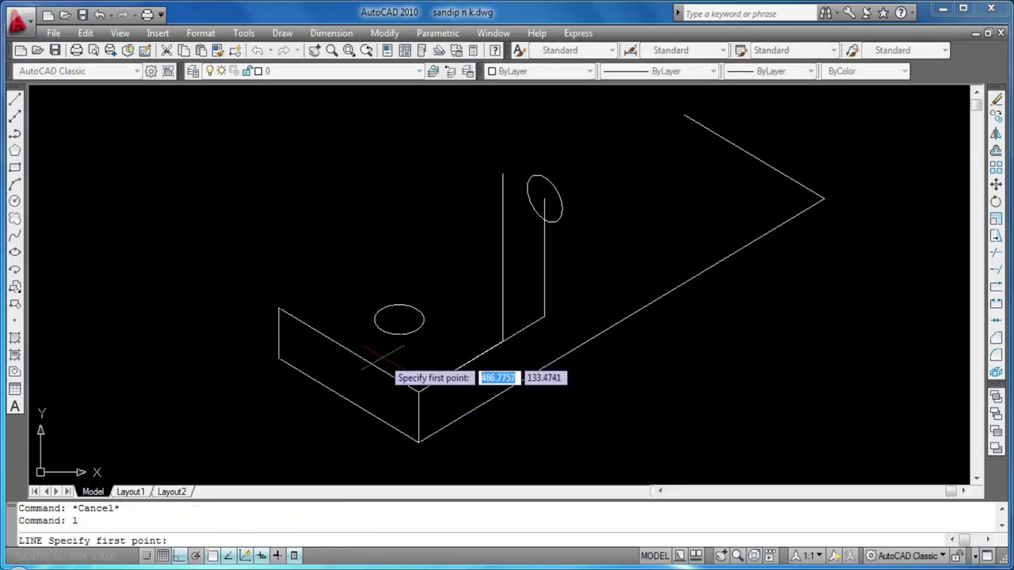
pyautogui.click(418, 391)
pyautogui.write('18')
pyautogui.press('Return')
pyautogui.press('Return')
pyautogui.press('Return')
# Step: Raise a 62-unit vertical edge on the Right isoplane at the back edge's far end
pyautogui.click(670, 228)
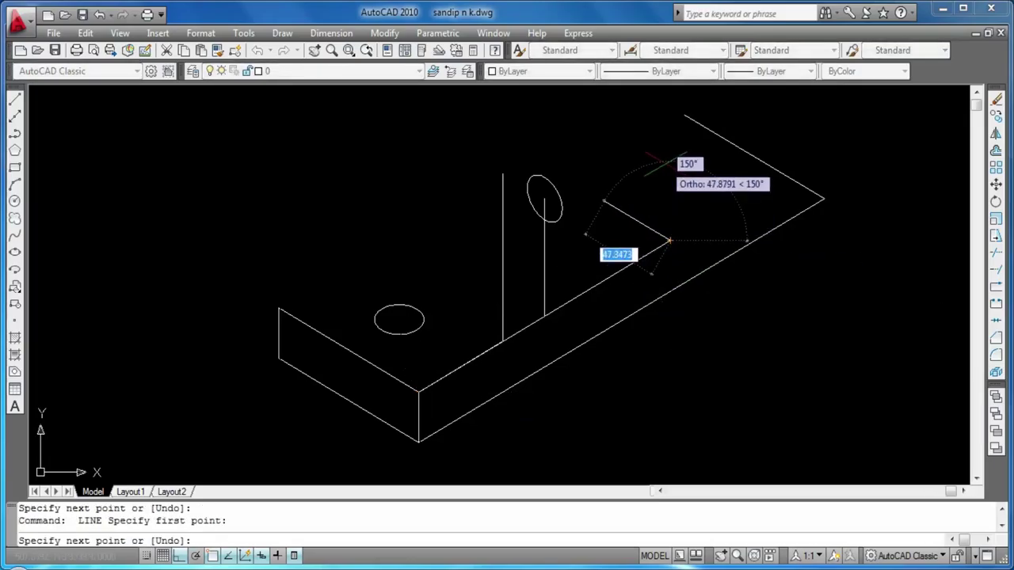
pyautogui.press('F5')
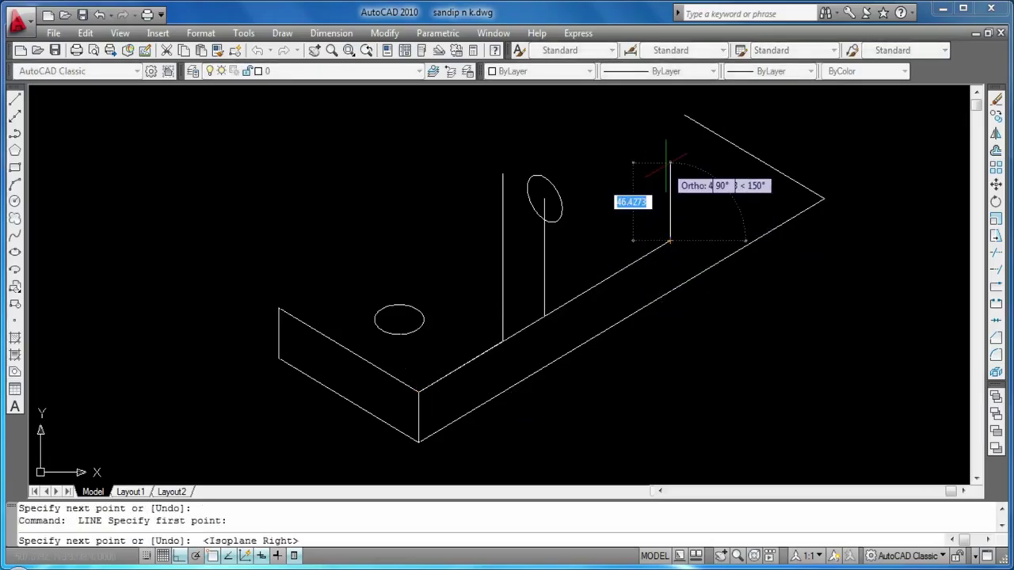
pyautogui.write('62')
pyautogui.press('Return')
pyautogui.press('Return')
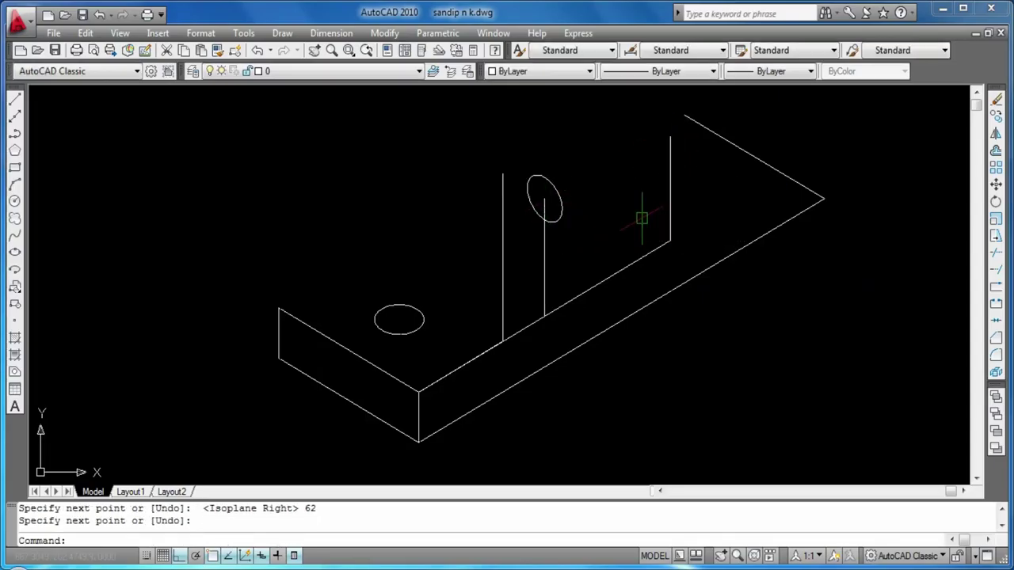
pyautogui.moveTo(670, 198)
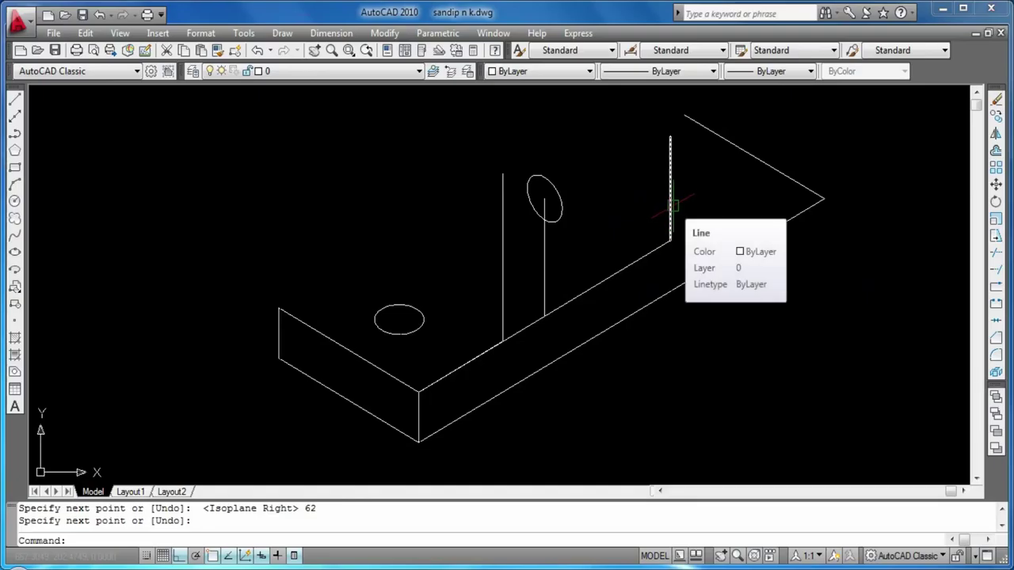
# Step: Draw a line from the 62-unit edge's top to the hole circle, then delete it
pyautogui.write('l')
pyautogui.press('Return')
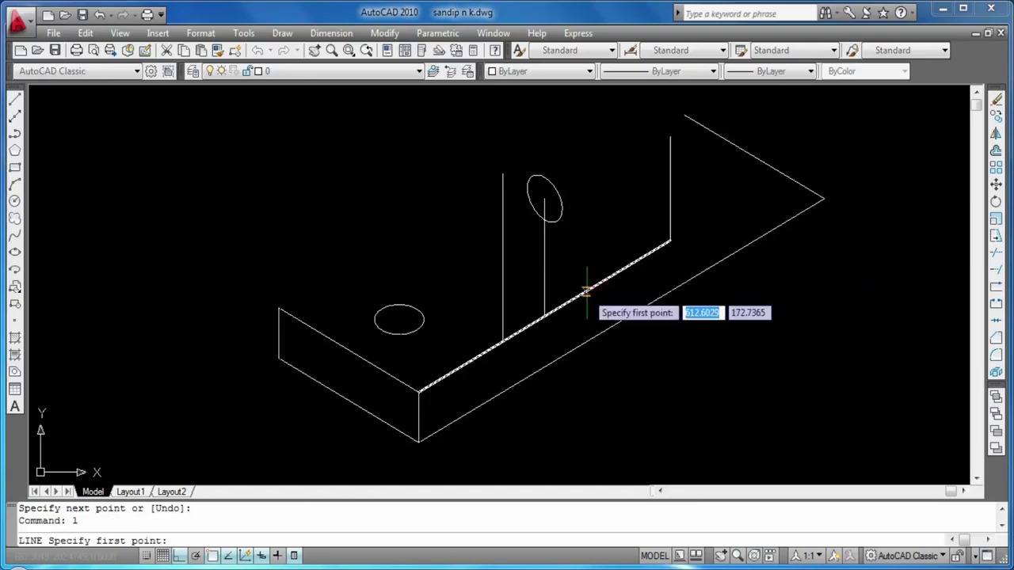
pyautogui.click(670, 136)
pyautogui.click(546, 198)
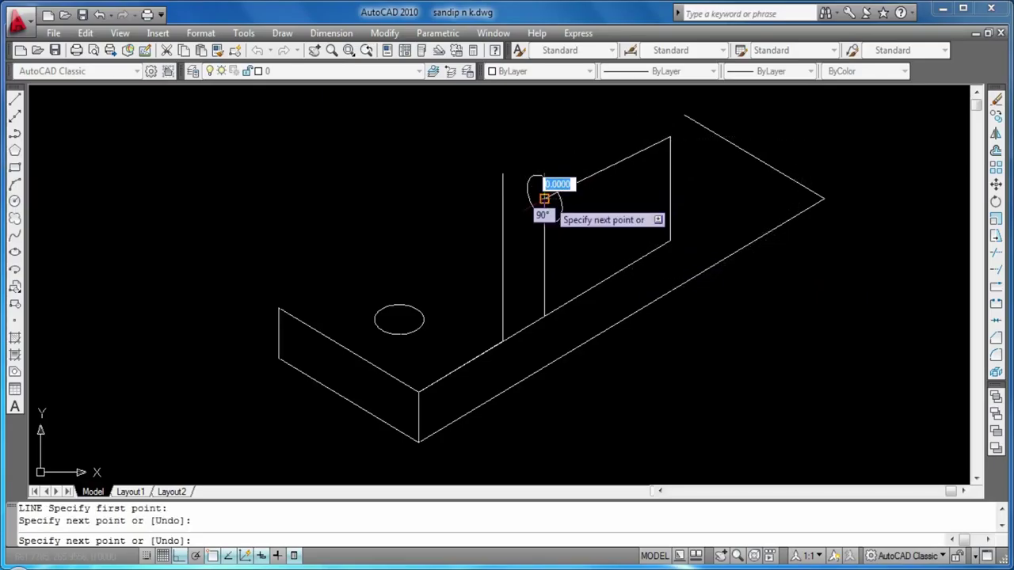
pyautogui.press('Escape')
pyautogui.press('Escape')
pyautogui.click(608, 171)
pyautogui.press('Delete')
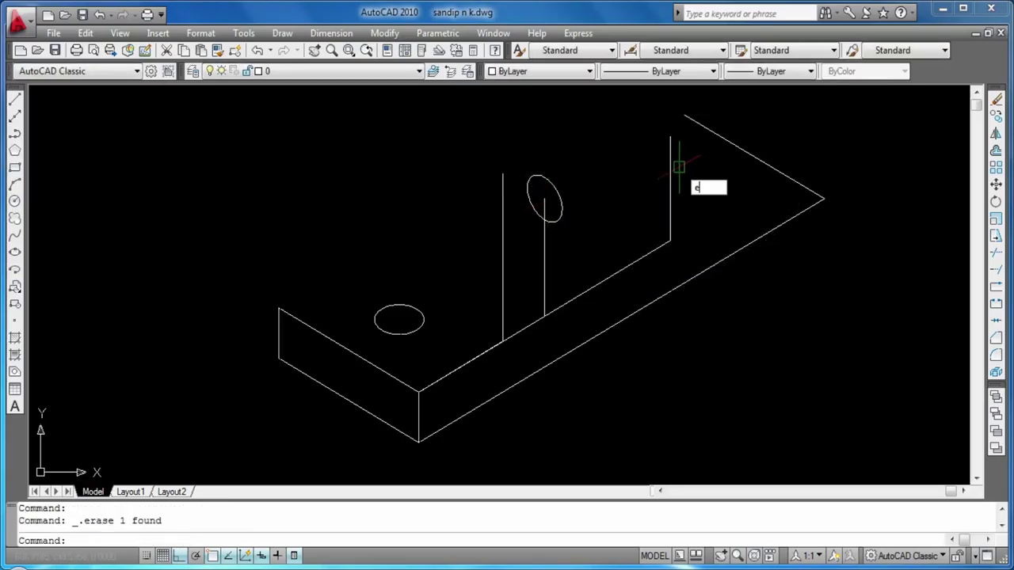
# Step: Draw a 60-diameter isocircle centred on the top of the right vertical edge
pyautogui.write('l')
pyautogui.press('Return')
pyautogui.write('i')
pyautogui.press('Return')
pyautogui.click(671, 136)
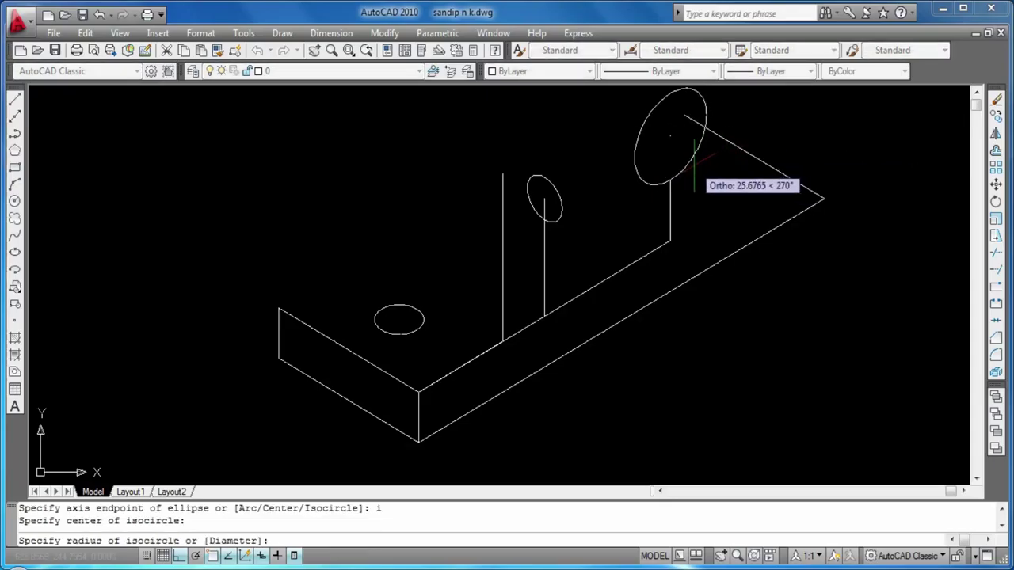
pyautogui.write('d')
pyautogui.press('Return')
pyautogui.write('60')
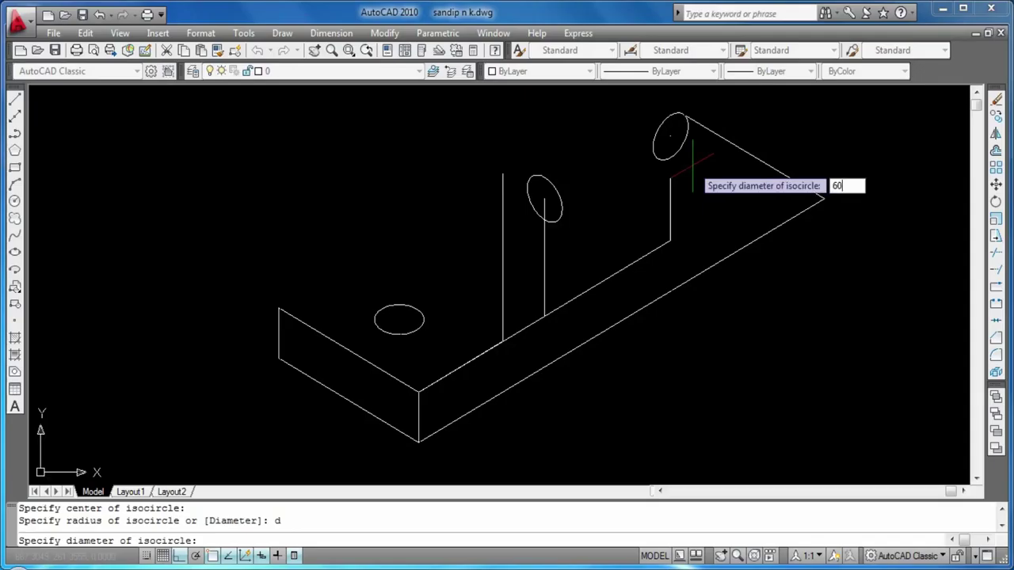
pyautogui.press('Return')
pyautogui.press('Return')
# Step: Pan the view to make room for the larger boss circle
pyautogui.moveTo(516, 127); pyautogui.dragTo(494, 171, button='middle')
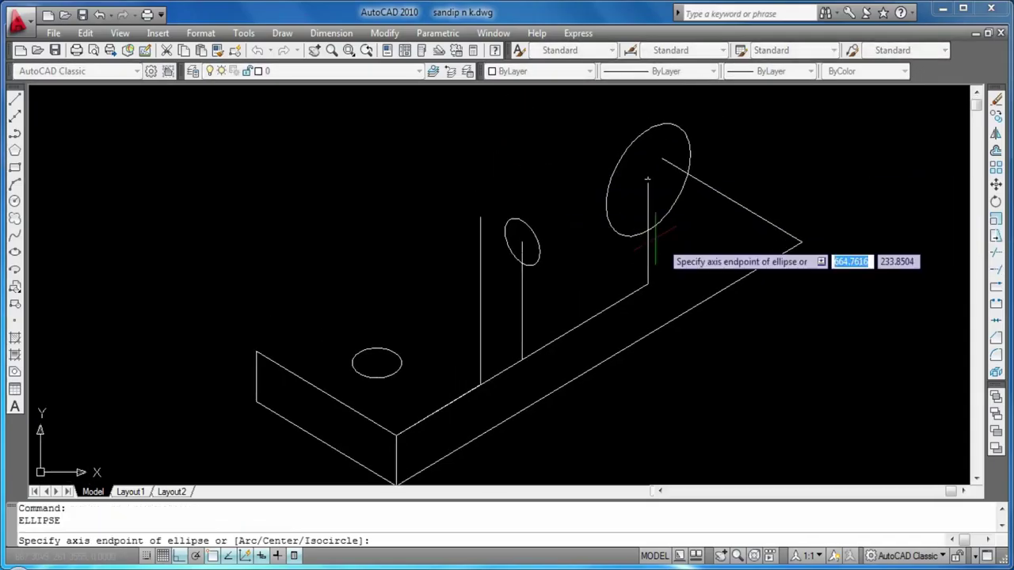
pyautogui.press('Return')
pyautogui.click(648, 177)
pyautogui.press('Escape')
pyautogui.press('Escape')
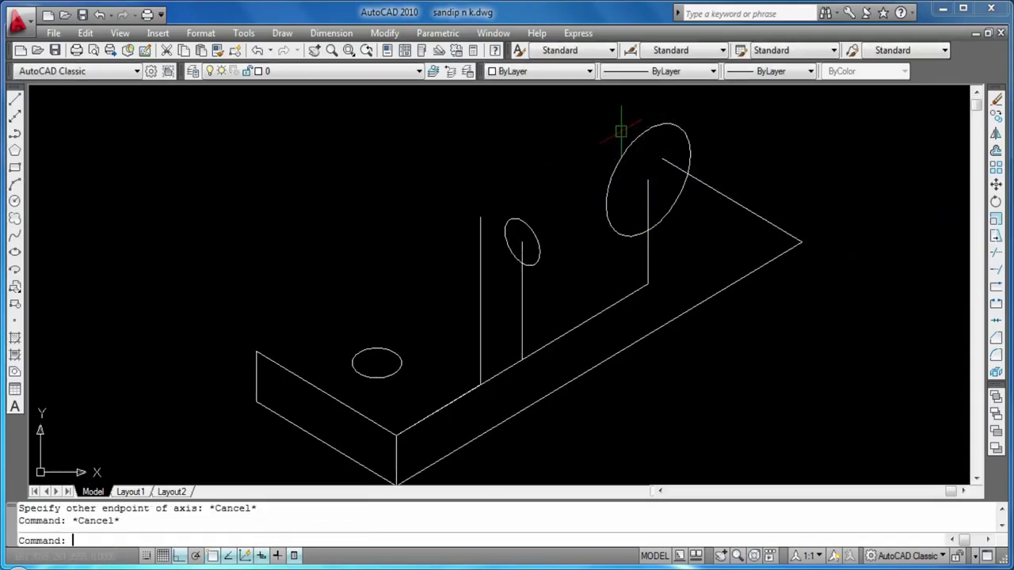
# Step: Add a concentric 100-diameter isocircle at the same boss centre
pyautogui.write('el')
pyautogui.press('Return')
pyautogui.write('i')
pyautogui.press('Return')
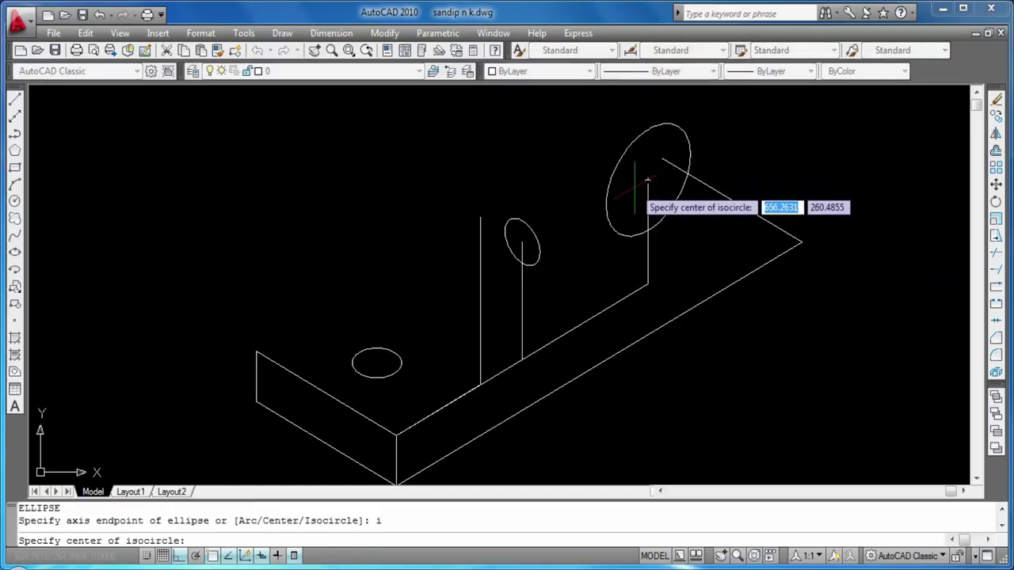
pyautogui.click(648, 178)
pyautogui.write('d')
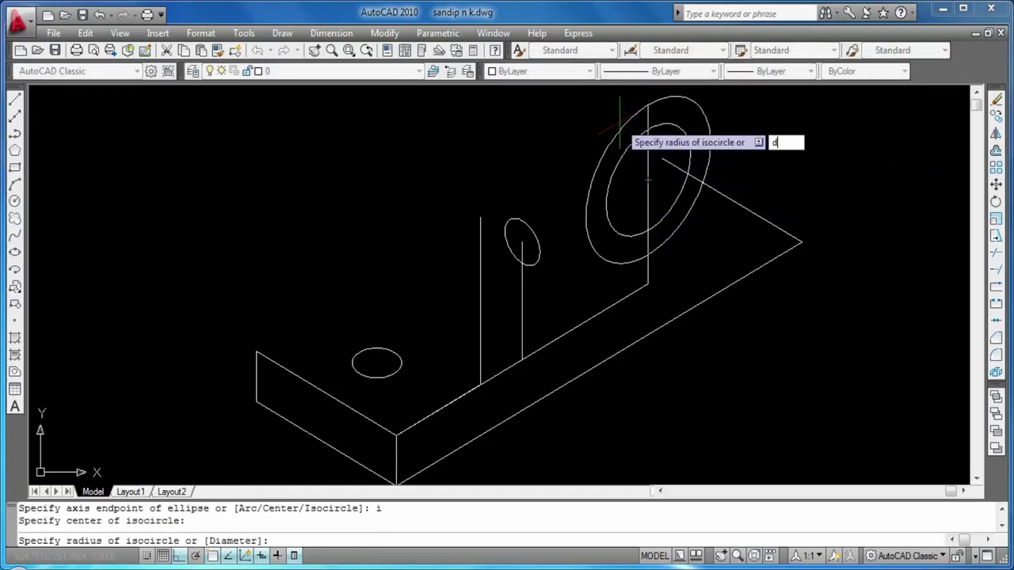
pyautogui.press('Return')
pyautogui.write('1')
pyautogui.press('Return')
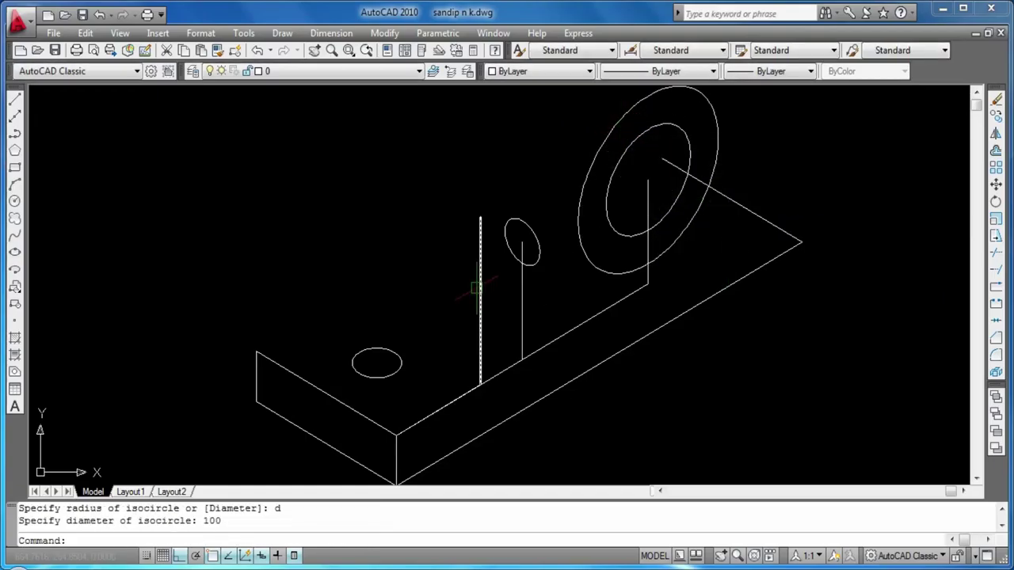
pyautogui.press('Return')
pyautogui.press('Escape')
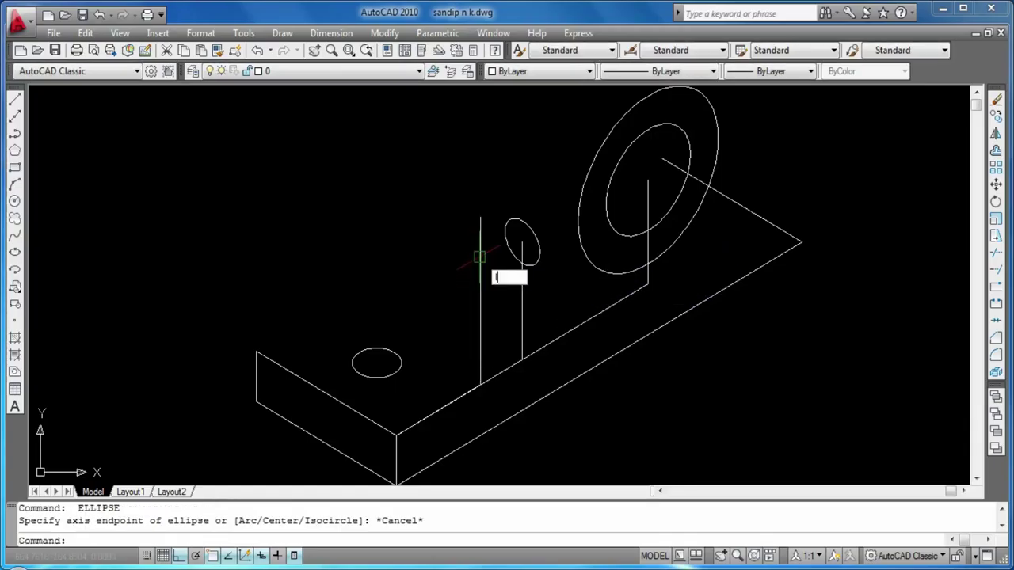
pyautogui.press('Return')
# Step: Draw the upright's top edge from its left corner to the outer boss circle
pyautogui.click(480, 215)
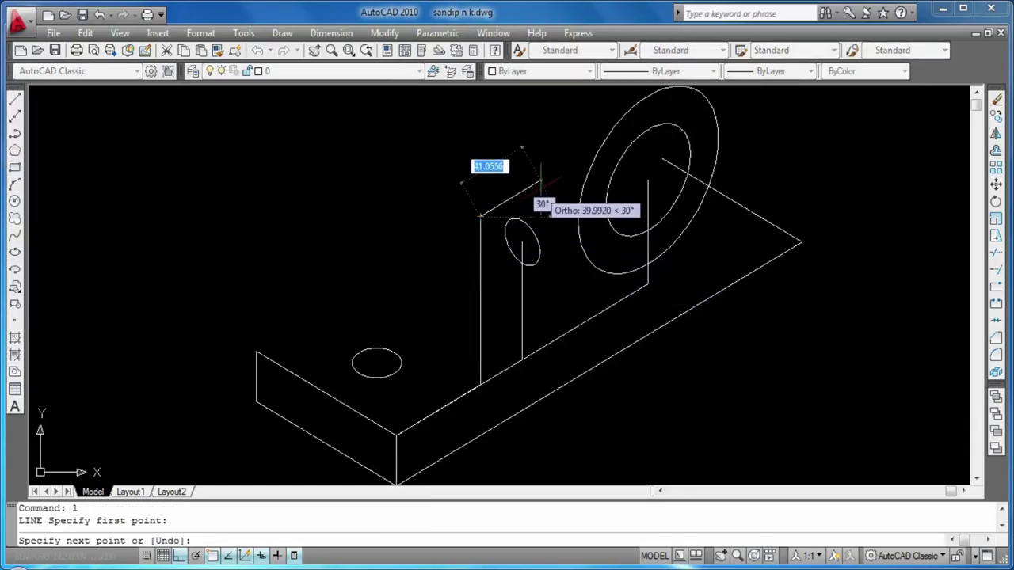
pyautogui.click(639, 123)
pyautogui.press('Escape')
pyautogui.press('Escape')
pyautogui.write('t')
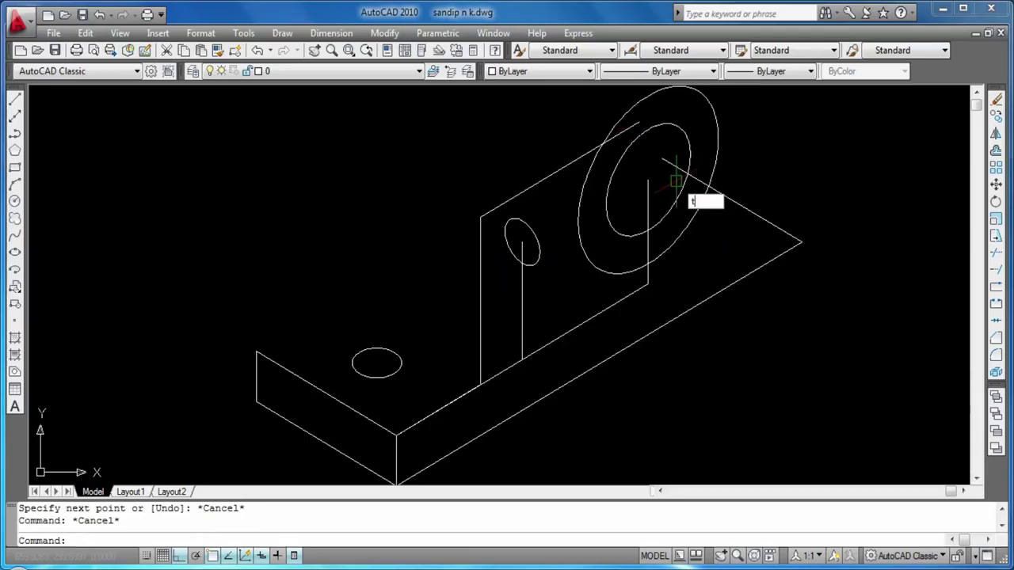
pyautogui.write('r')
pyautogui.press('Return')
pyautogui.press('Return')
pyautogui.scroll(1, 627, 142)
pyautogui.scroll(1, 630, 146)
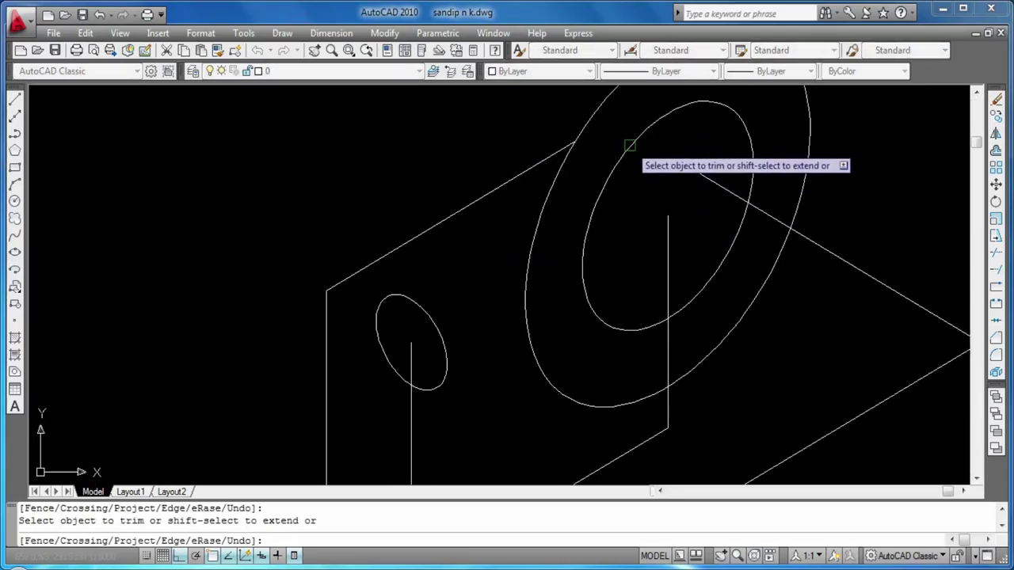
pyautogui.scroll(-2, 630, 146)
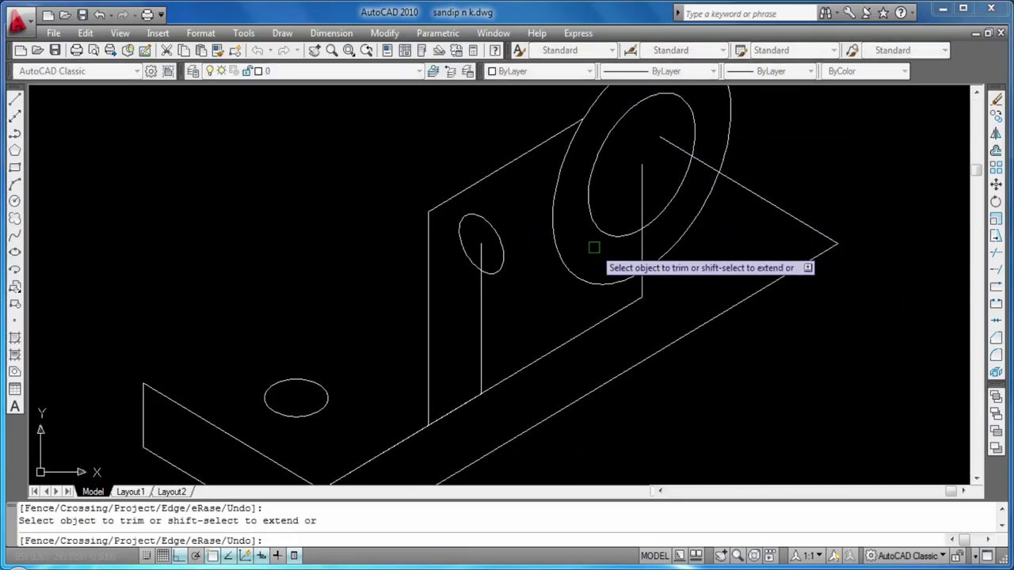
pyautogui.scroll(-2, 757, 257)
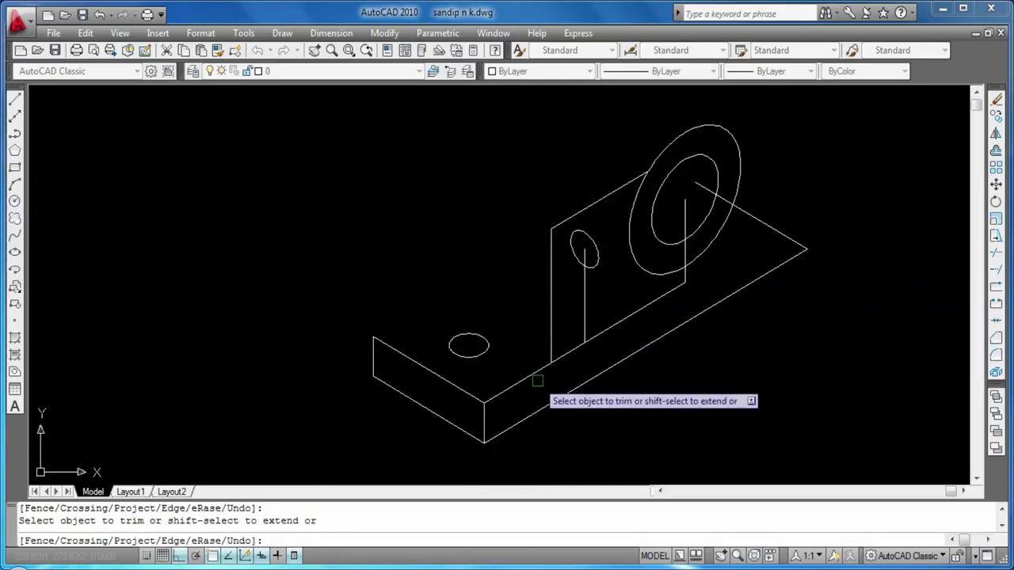
pyautogui.press('Escape')
# Step: Draw a 25-unit thickness line from the upright's top corner on the left isoplane
pyautogui.write('l')
pyautogui.press('Return')
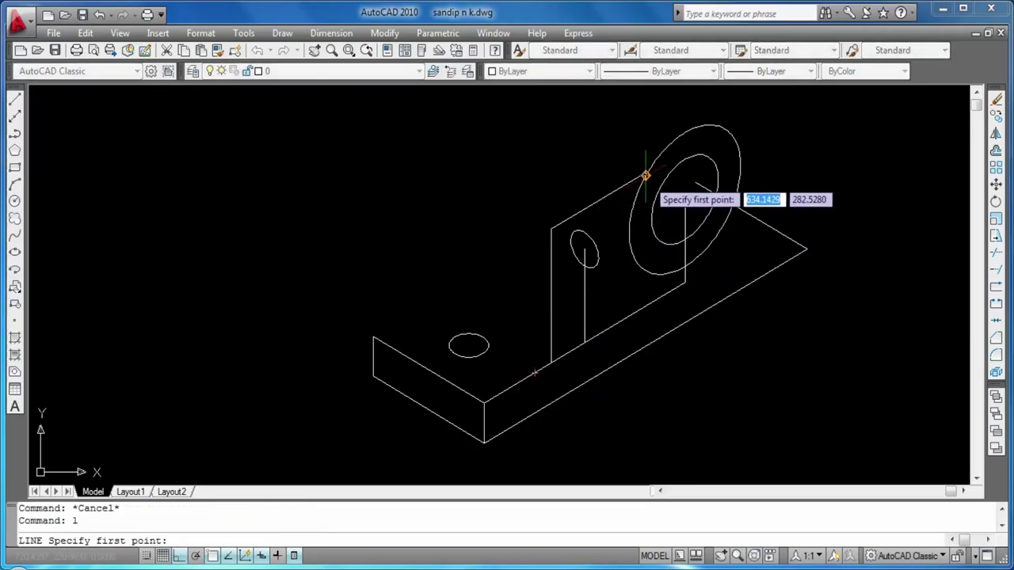
pyautogui.click(645, 174)
pyautogui.press('F5')
pyautogui.write('2')
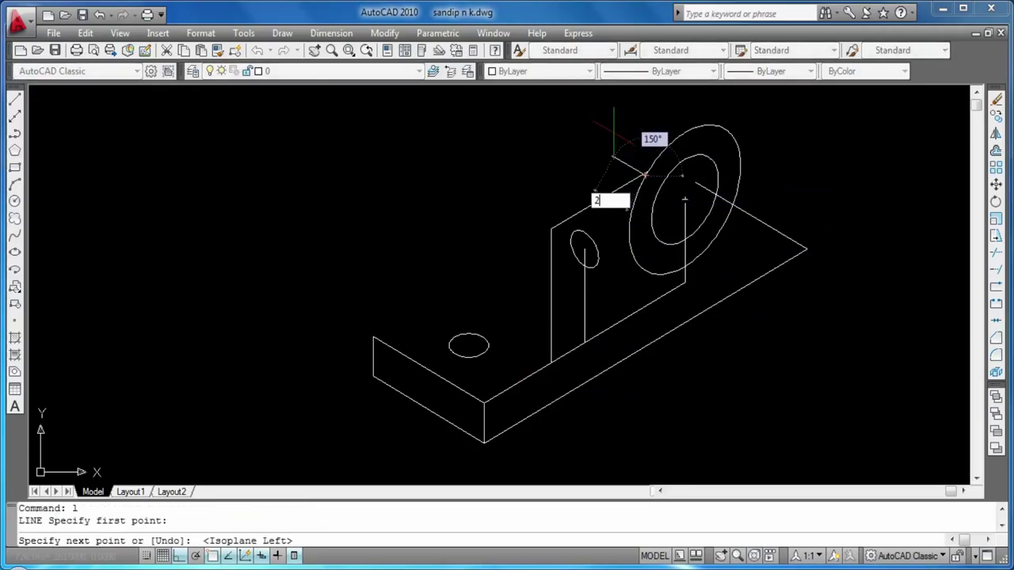
pyautogui.write('5')
pyautogui.press('Return')
pyautogui.press('Return')
pyautogui.scroll(1, 607, 127)
pyautogui.scroll(1, 586, 170)
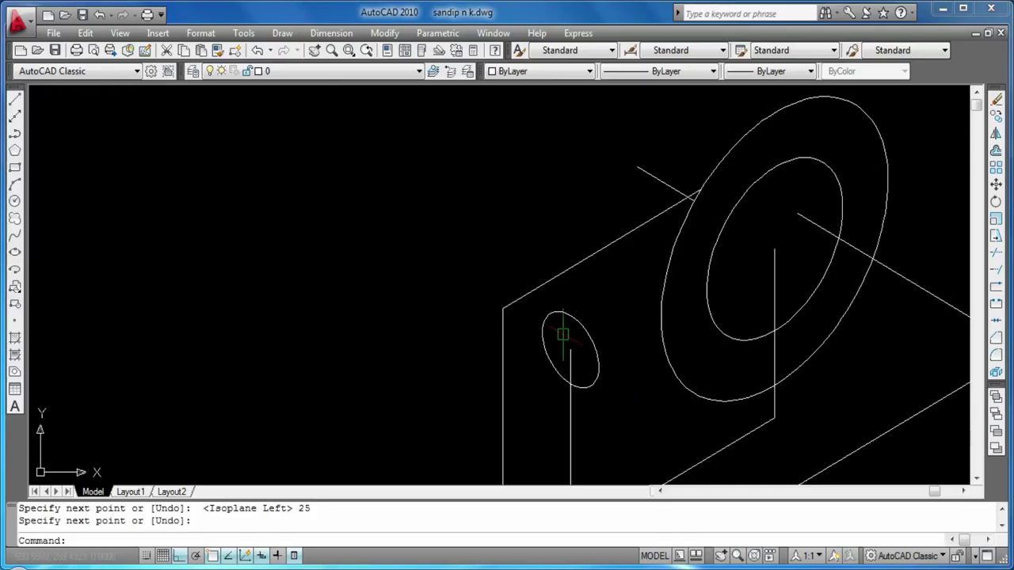
pyautogui.press('Return')
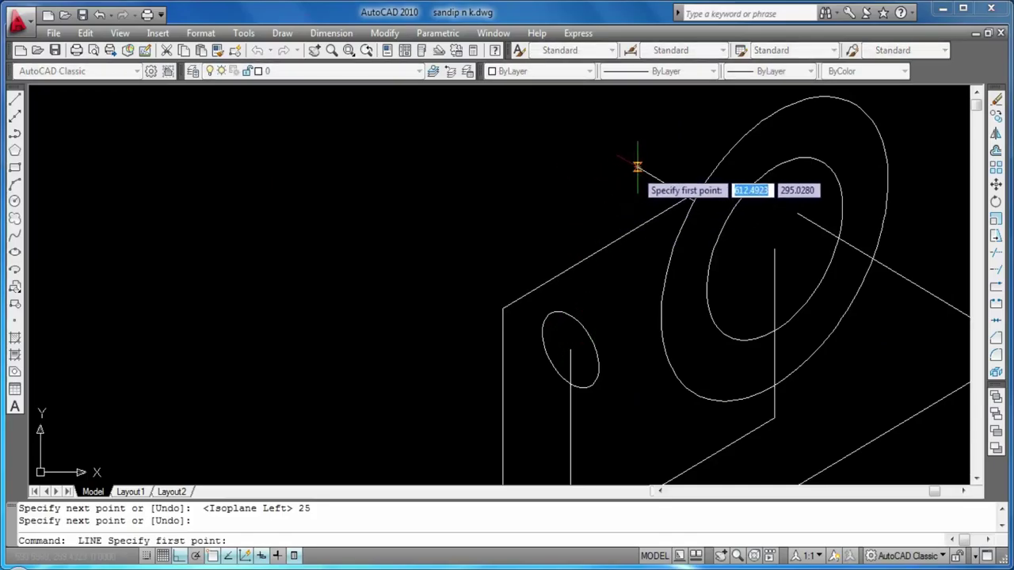
pyautogui.click(638, 168)
pyautogui.press('F5')
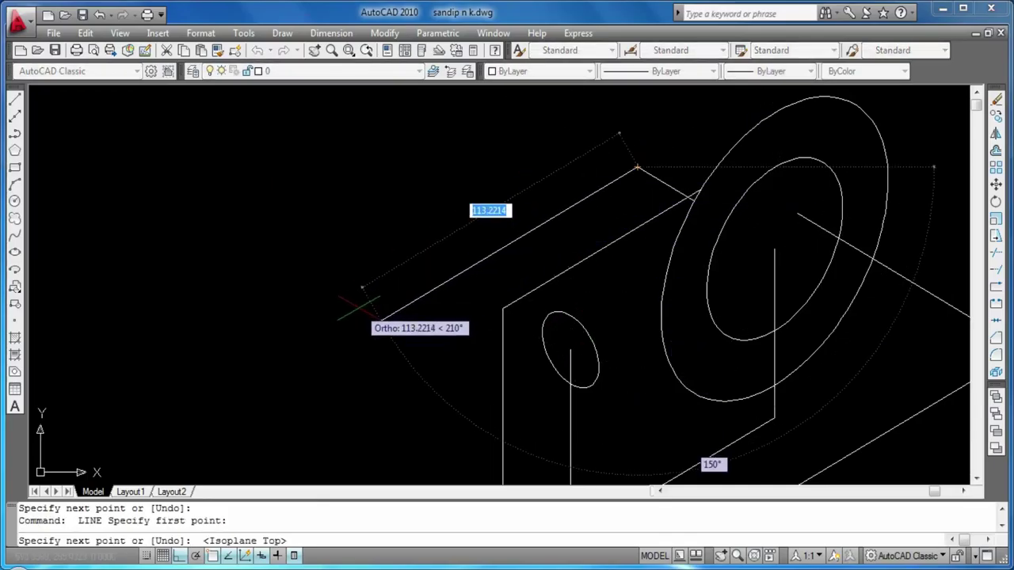
pyautogui.press('Escape')
pyautogui.moveTo(370, 310); pyautogui.dragTo(415, 164, button='middle')
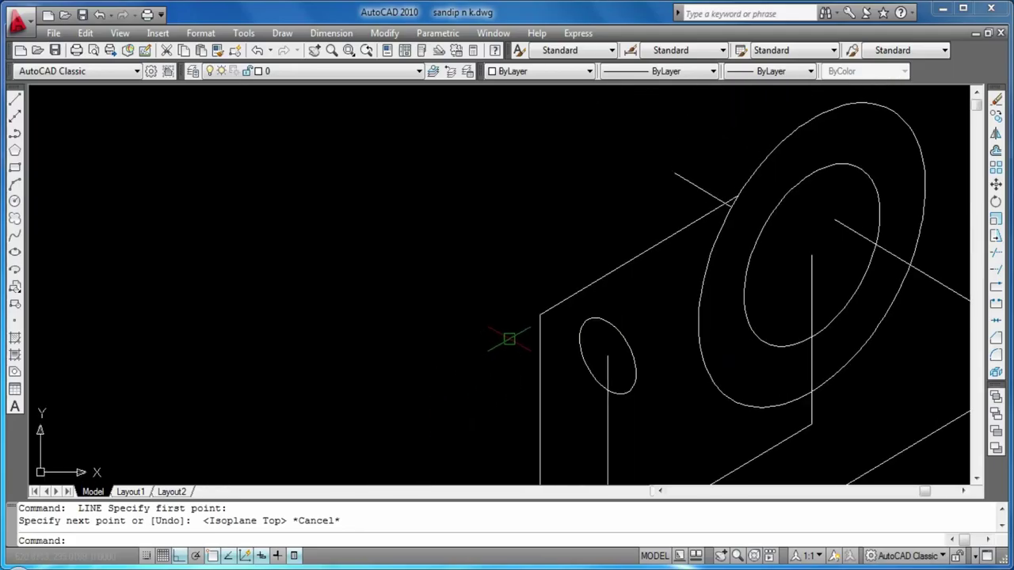
# Step: Add the 150° thickness line and a connecting line onto the upright's top edge
pyautogui.write('l')
pyautogui.press('Return')
pyautogui.click(539, 315)
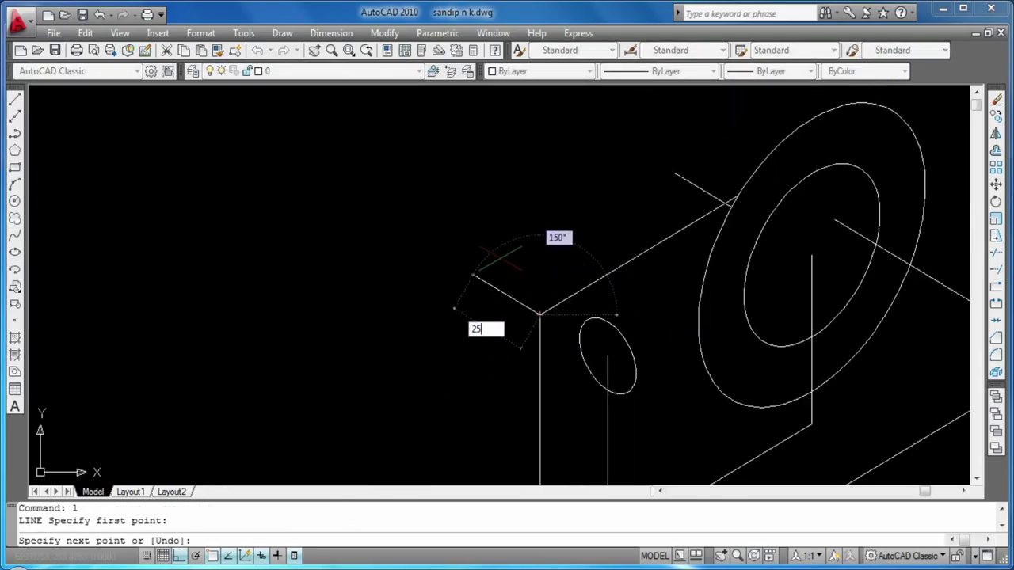
pyautogui.write('0')
pyautogui.press('Return')
pyautogui.press('Return')
pyautogui.press('Return')
pyautogui.click(675, 174)
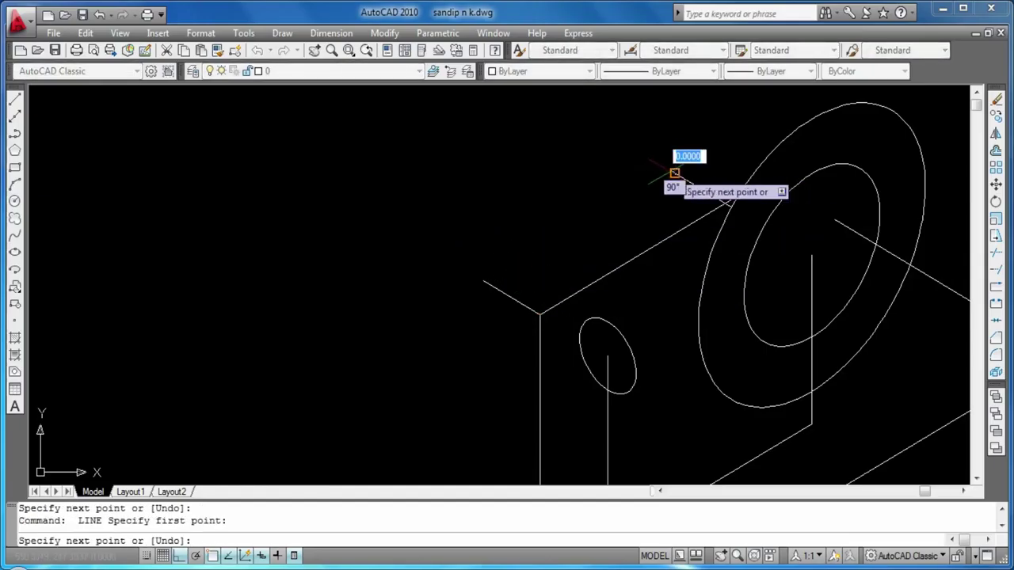
pyautogui.click(483, 281)
pyautogui.press('Return')
pyautogui.press('Return')
pyautogui.moveTo(483, 282); pyautogui.dragTo(472, 149, button='middle')
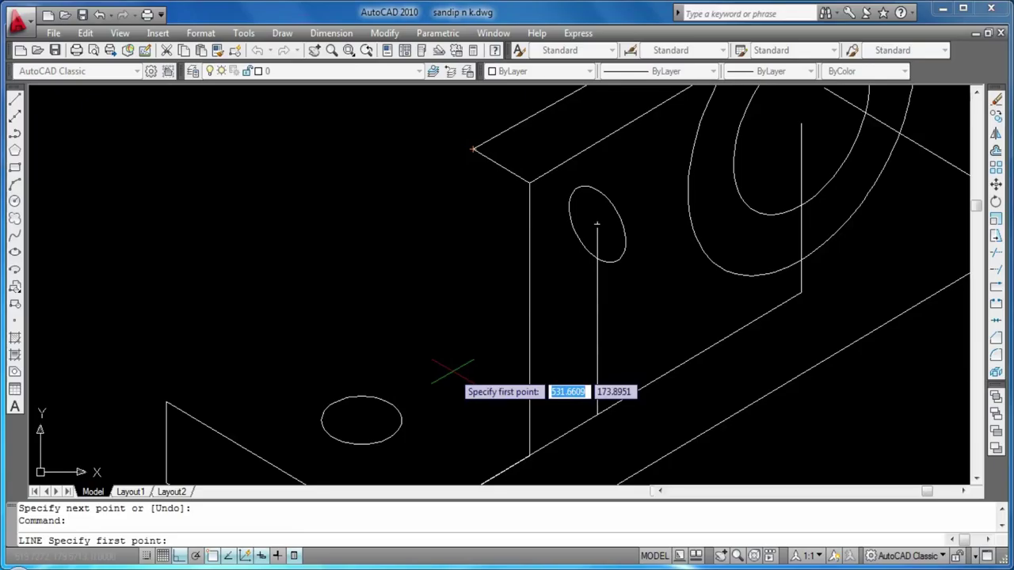
# Step: Draw the vertical depth edge from the thickness line's end down to the base plate
pyautogui.click(469, 151)
pyautogui.press('F5')
pyautogui.moveTo(472, 353); pyautogui.dragTo(464, 226, button='middle')
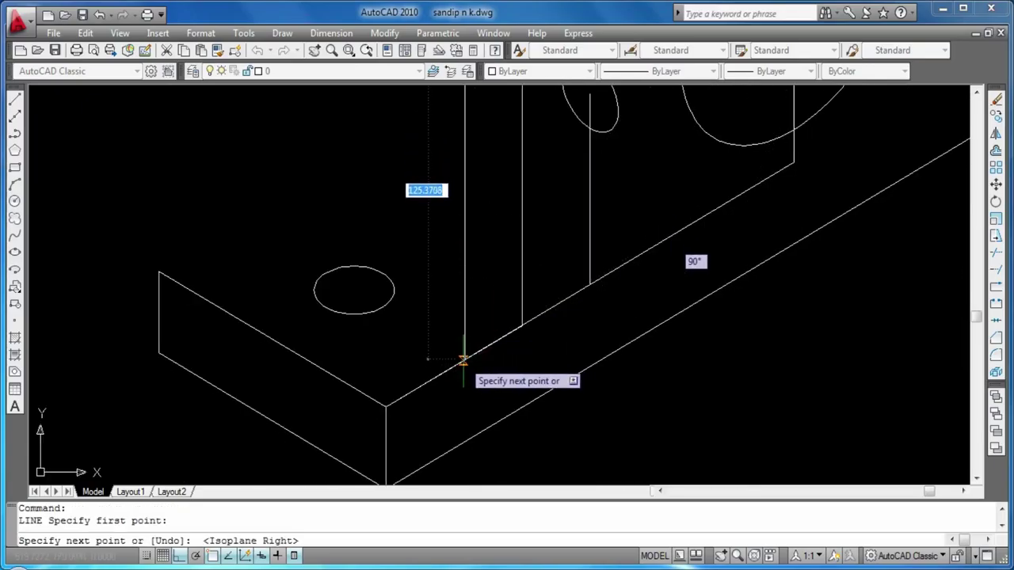
pyautogui.click(464, 378)
pyautogui.press('Escape')
# Step: Trim away the surplus vertical line
pyautogui.write('tr')
pyautogui.press('Return')
pyautogui.press('Return')
pyautogui.click(466, 373)
pyautogui.scroll(-4, 444, 317)
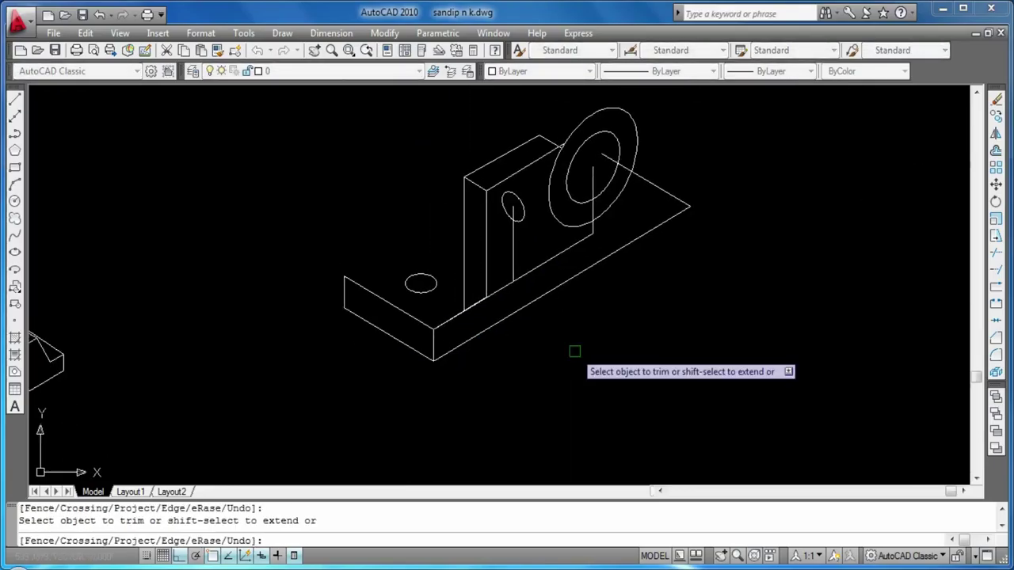
pyautogui.press('Escape')
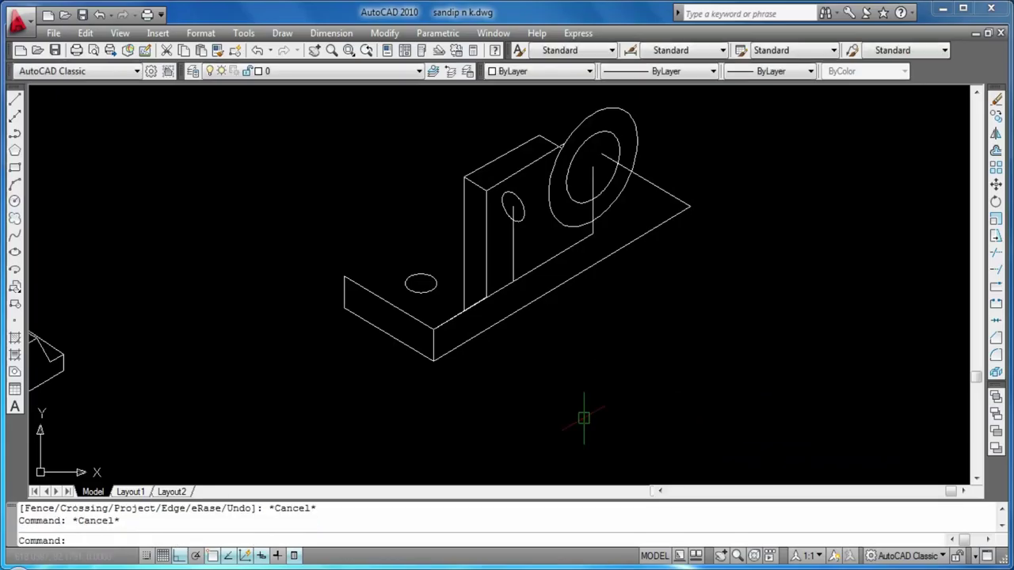
# Step: Draw a short line from the corner below the upright to its base edge
pyautogui.write('l')
pyautogui.press('Return')
pyautogui.click(463, 283)
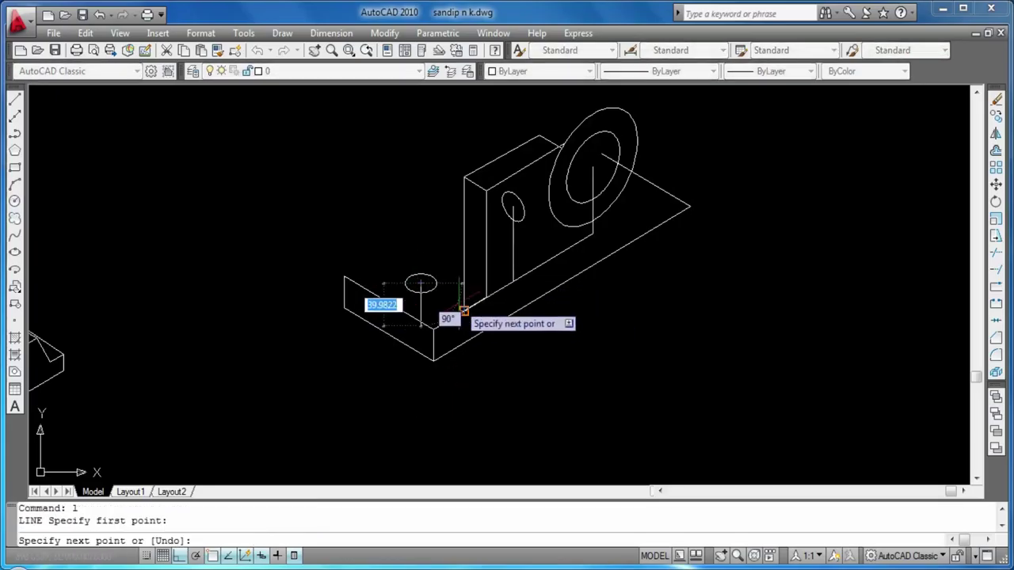
pyautogui.click(465, 312)
pyautogui.press('Return')
pyautogui.press('Return')
pyautogui.scroll(-1, 515, 341)
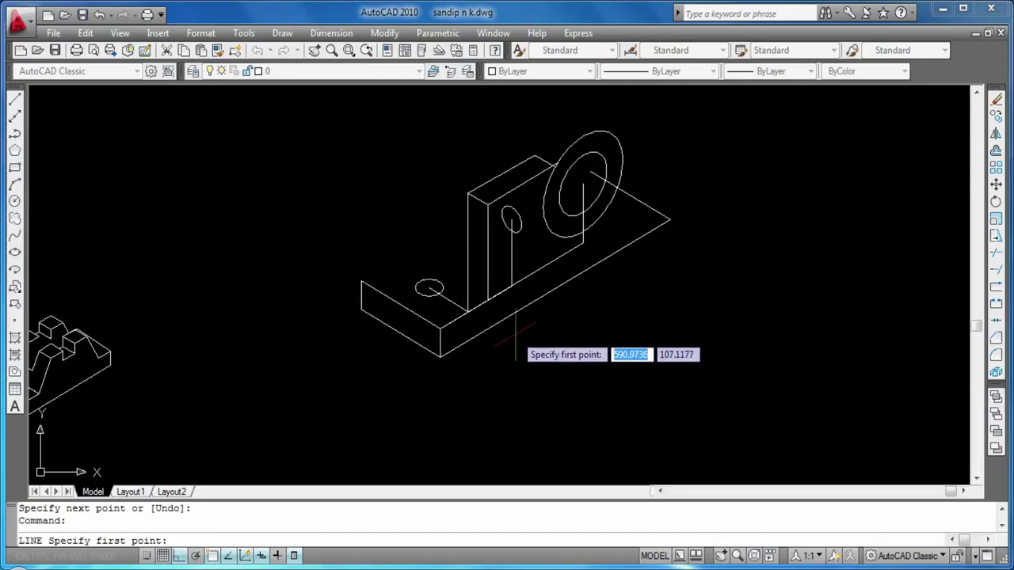
pyautogui.press('Escape')
pyautogui.press('Escape')
# Step: Fillet both bends between the base and upright with radius 10
pyautogui.write('f')
pyautogui.press('Return')
pyautogui.write('r')
pyautogui.press('Return')
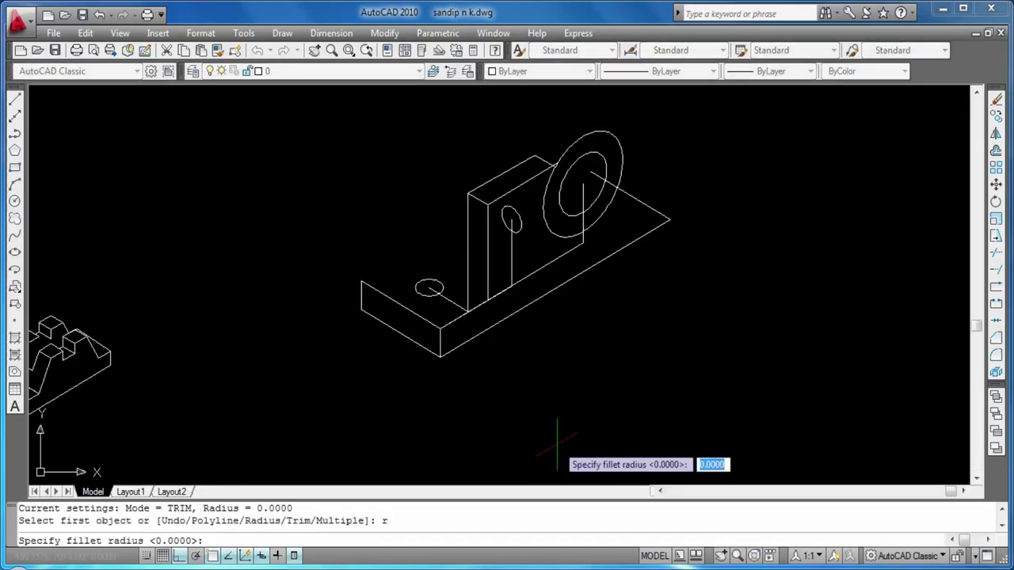
pyautogui.write('10')
pyautogui.press('Return')
pyautogui.click(468, 299)
pyautogui.click(464, 301)
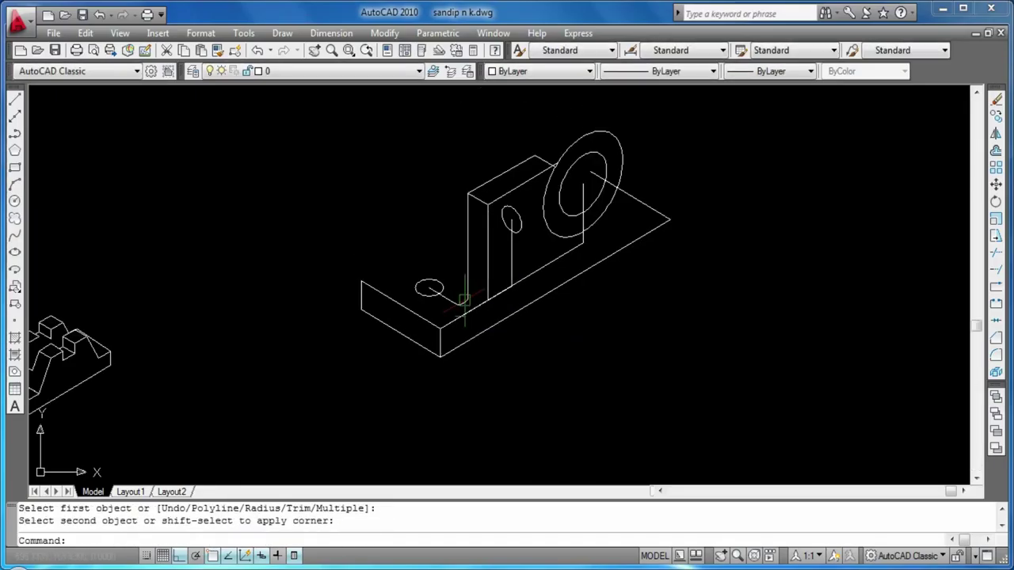
pyautogui.press('Return')
pyautogui.click(480, 310)
pyautogui.click(507, 316)
pyautogui.press('Escape')
pyautogui.press('Escape')
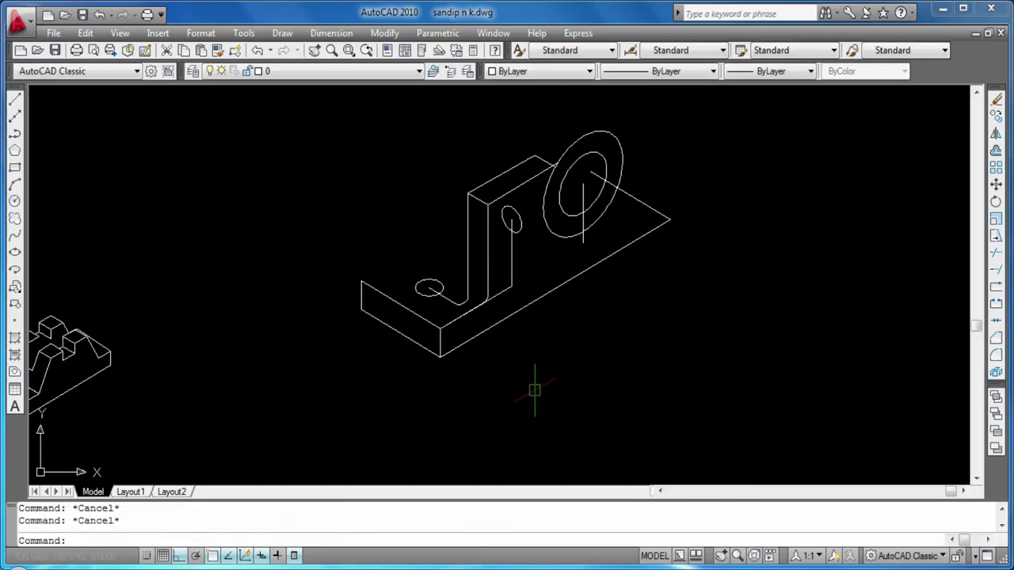
# Step: Fillet the upright's front and back top corners with radius 30
pyautogui.press('Return')
pyautogui.write('r')
pyautogui.press('Return')
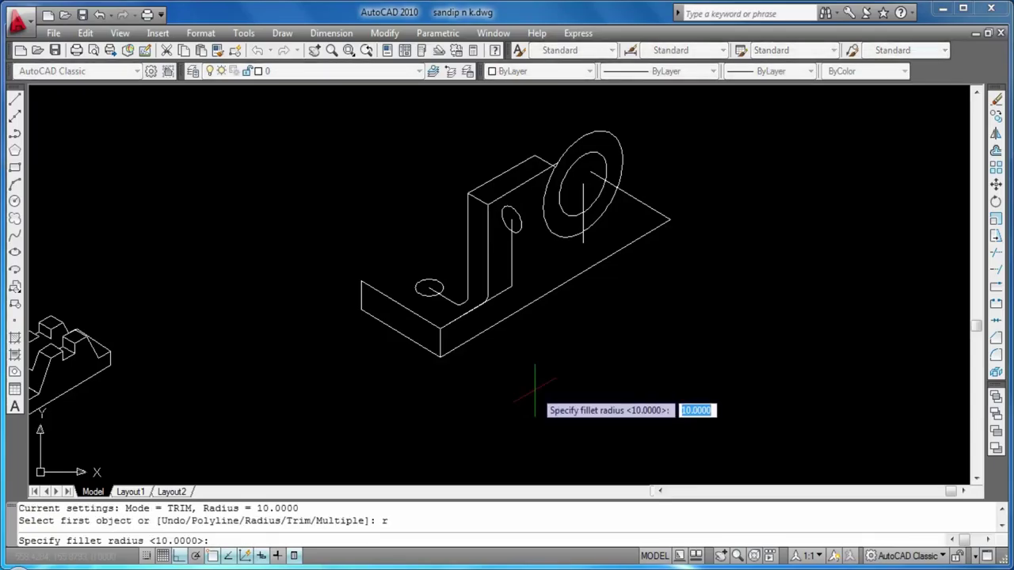
pyautogui.press('Return')
pyautogui.click(486, 236)
pyautogui.click(484, 218)
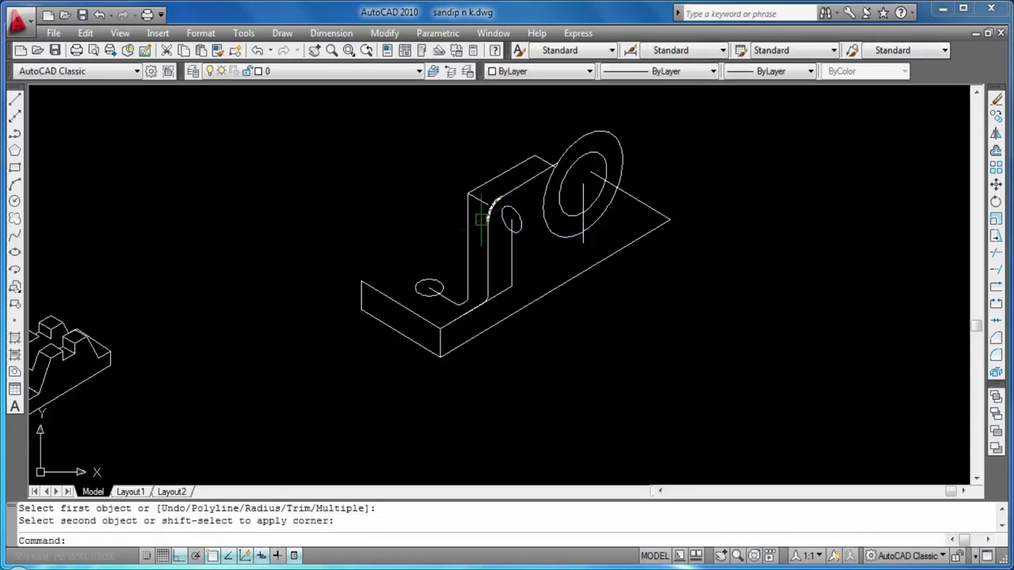
pyautogui.press('Return')
pyautogui.click(467, 226)
pyautogui.click(480, 190)
pyautogui.press('Escape')
pyautogui.press('Escape')
# Step: Delete the leftover lines: the short line, base edge lines, and vertical lines through hole and boss
pyautogui.click(487, 204)
pyautogui.press('Delete')
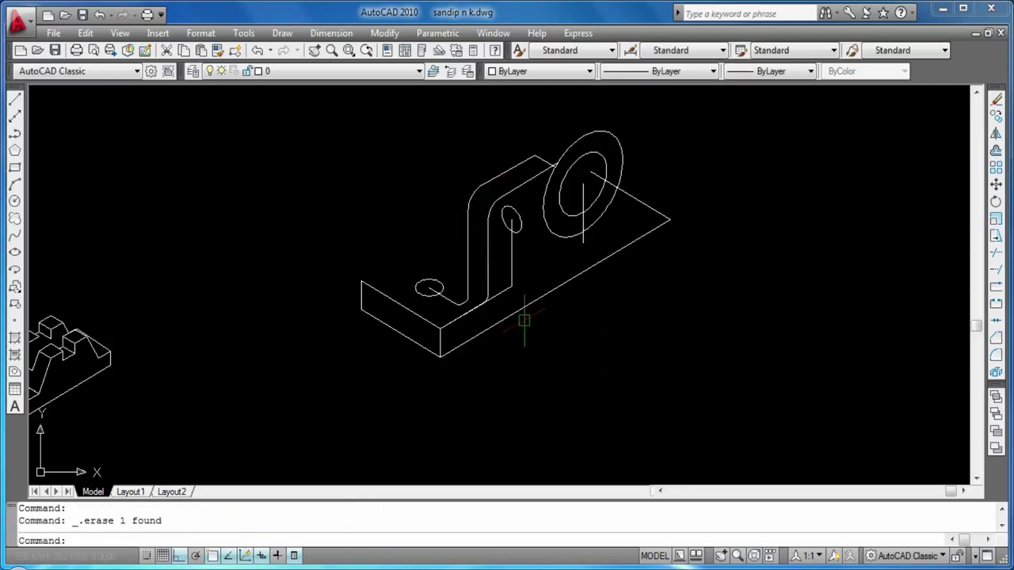
pyautogui.click(505, 297)
pyautogui.press('Delete')
pyautogui.click(511, 280)
pyautogui.press('Delete')
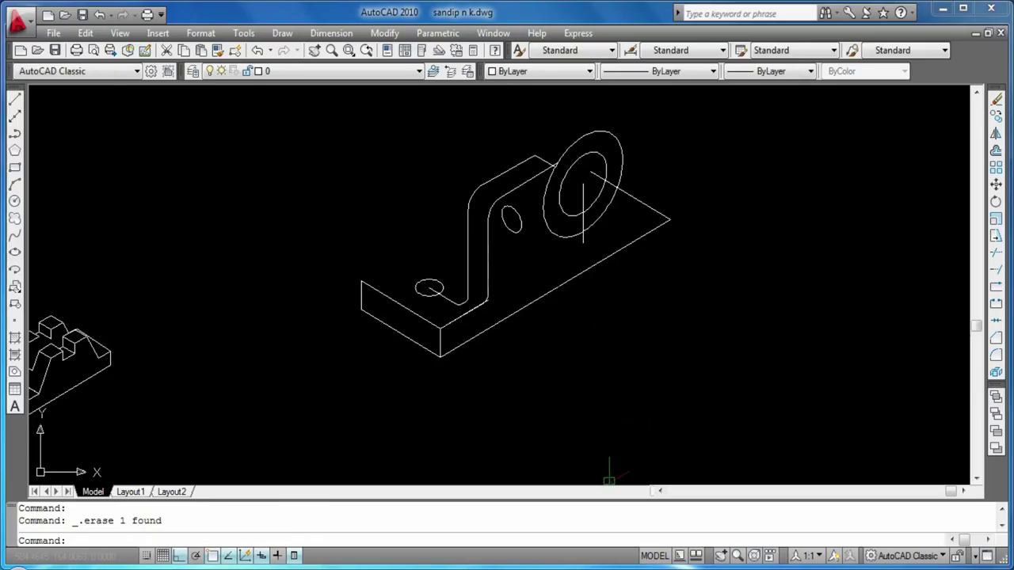
pyautogui.click(584, 252)
pyautogui.press('Escape')
pyautogui.click(584, 238)
pyautogui.press('Delete')
pyautogui.click(652, 211)
pyautogui.press('Delete')
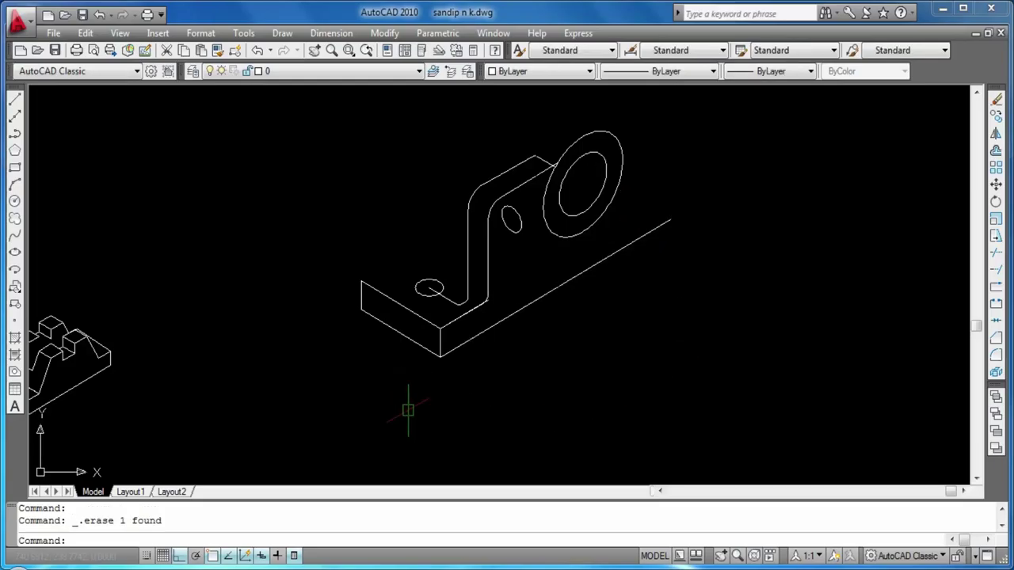
pyautogui.write('co')
pyautogui.press('Return')
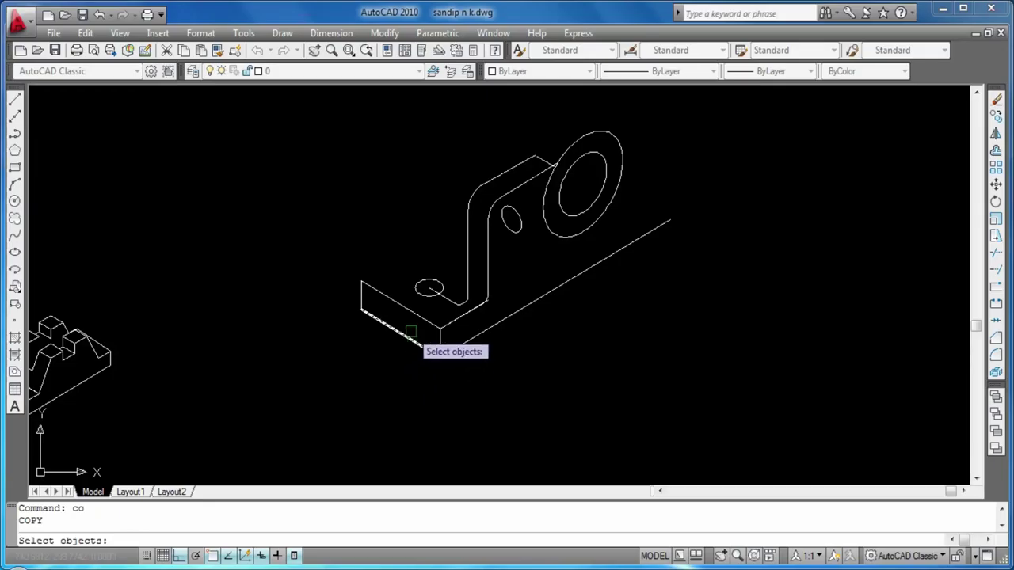
# Step: Trial-copy the bracket to the left on the left isoplane, then undo it
pyautogui.click(647, 117)
pyautogui.press('Return')
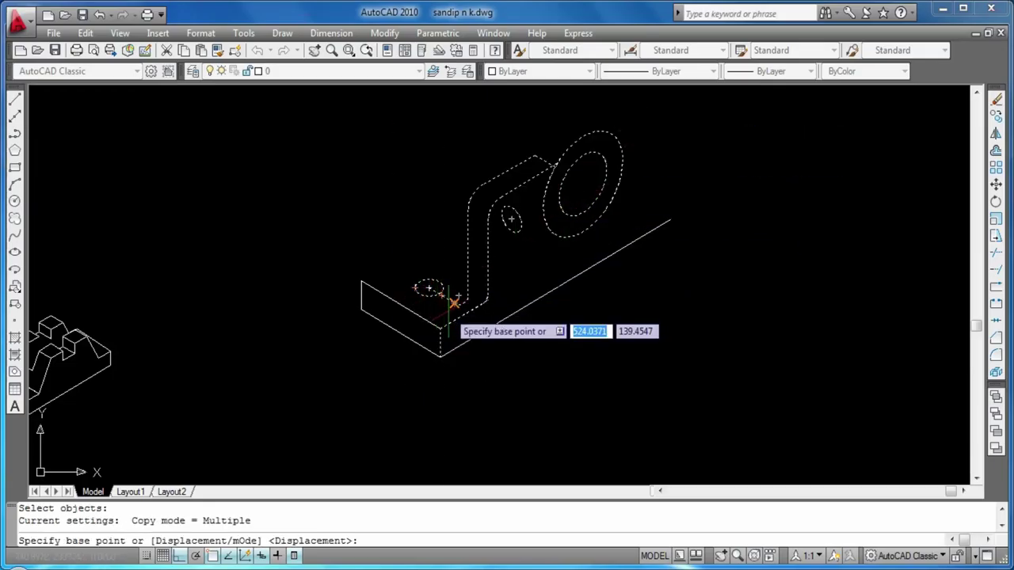
pyautogui.click(458, 304)
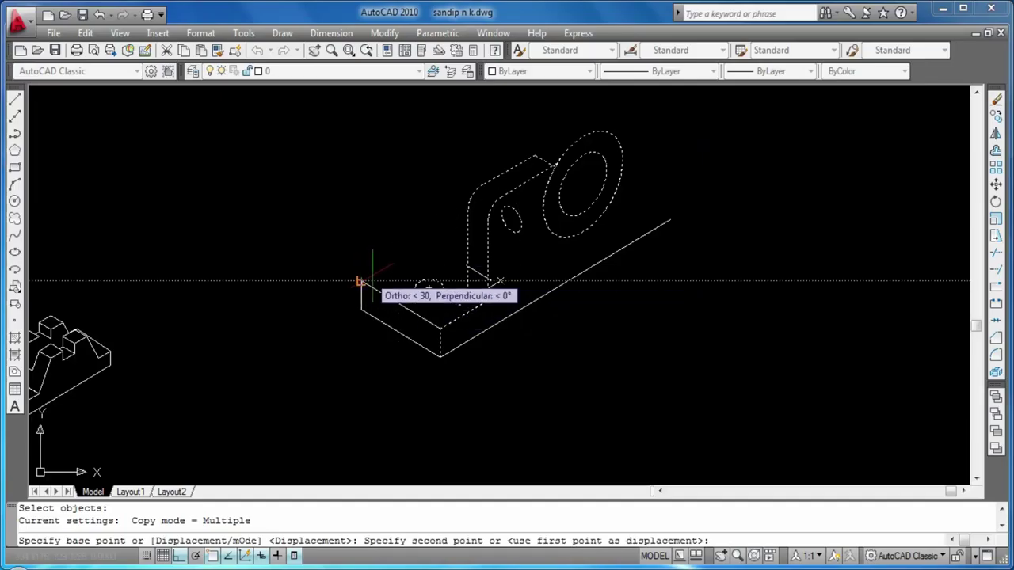
pyautogui.press('F5')
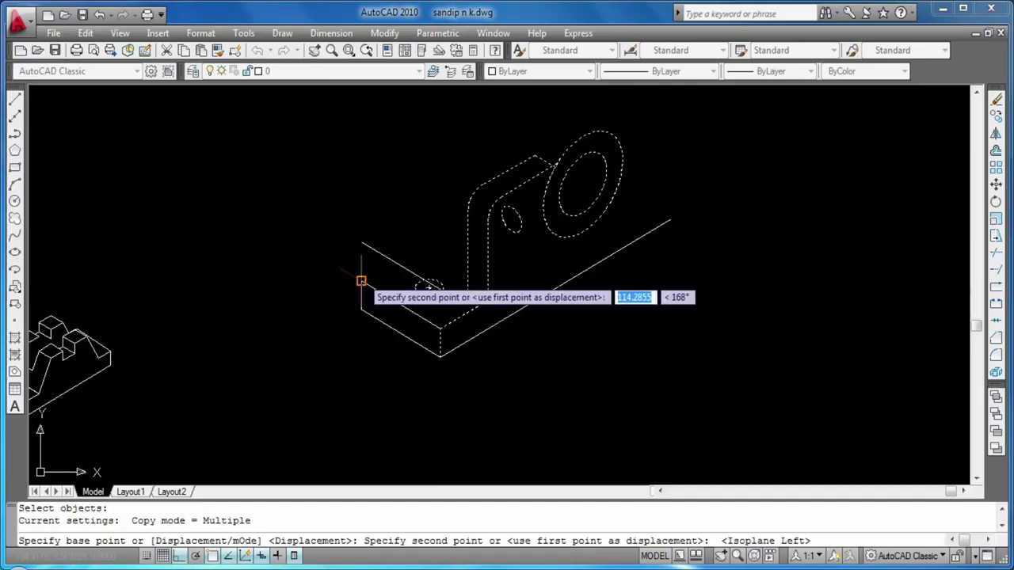
pyautogui.click(362, 282)
pyautogui.press('Escape')
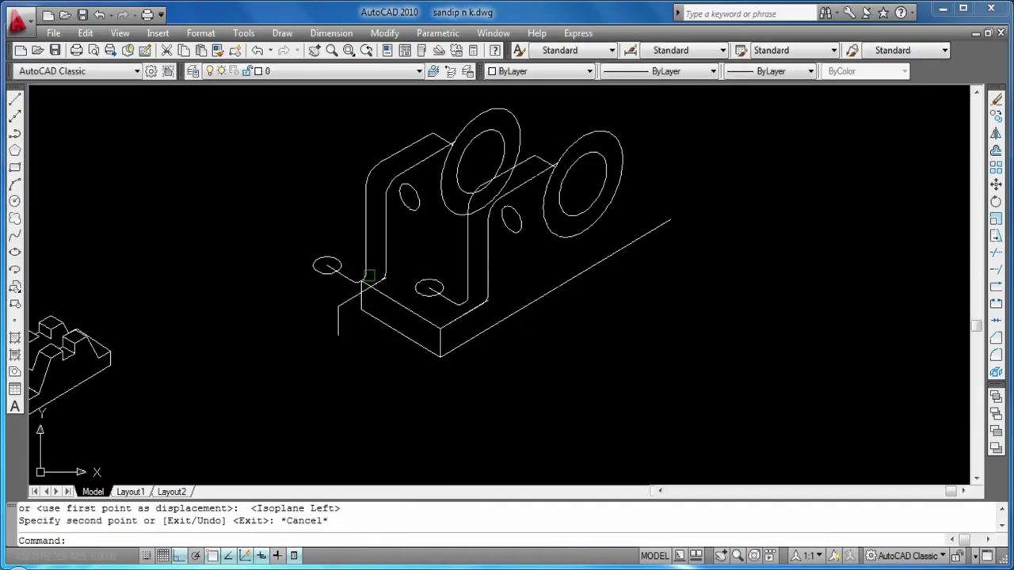
pyautogui.hotkey('ctrl', 'z')
# Step: Copy the window-selected bracket 40 units from the boss circle, then undo the copy
pyautogui.press('Return')
pyautogui.click(393, 394)
pyautogui.click(650, 101)
pyautogui.press('Return')
pyautogui.click(588, 207)
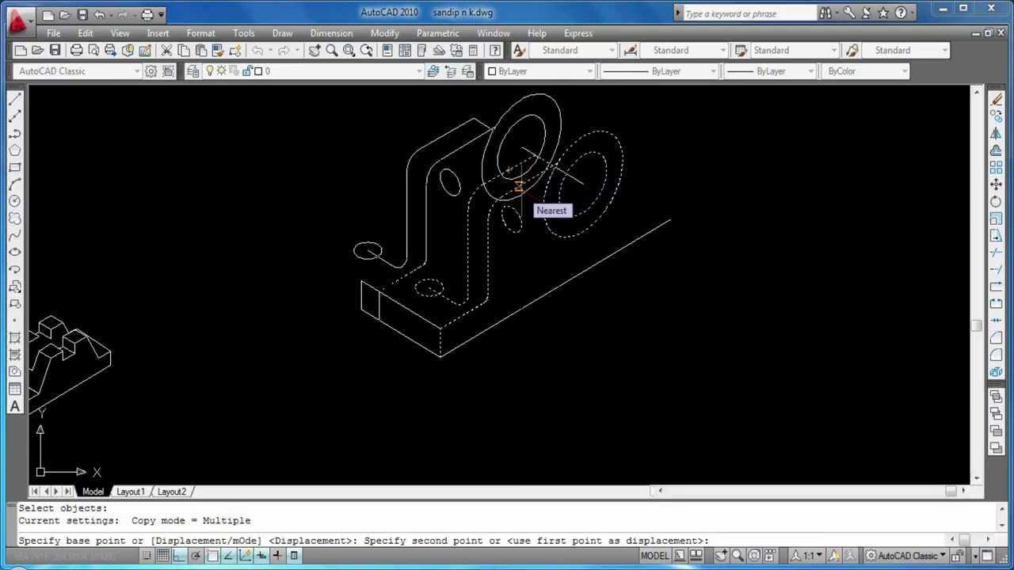
pyautogui.write('40')
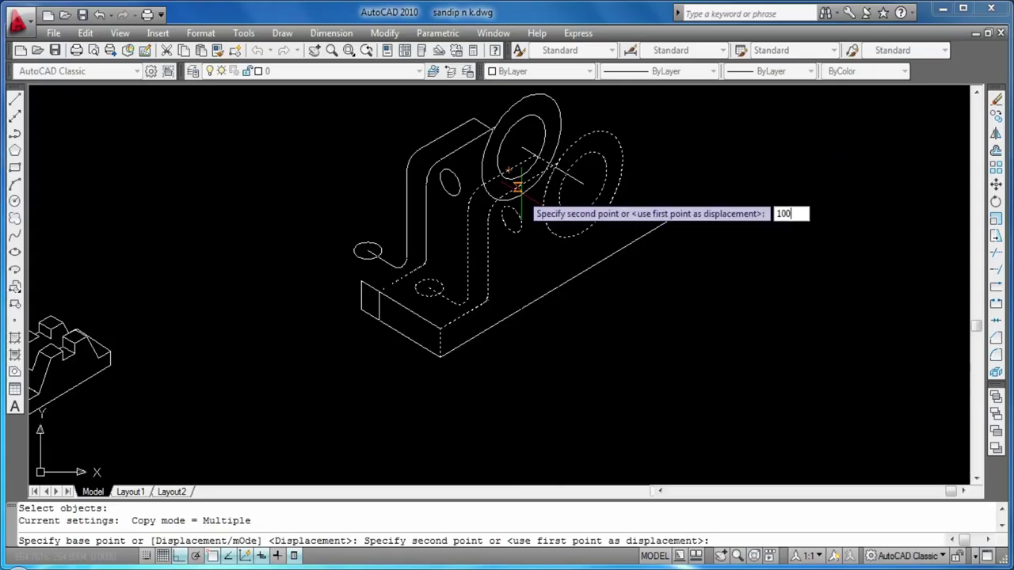
pyautogui.press('Return')
pyautogui.press('Escape')
pyautogui.hotkey('ctrl', 'z')
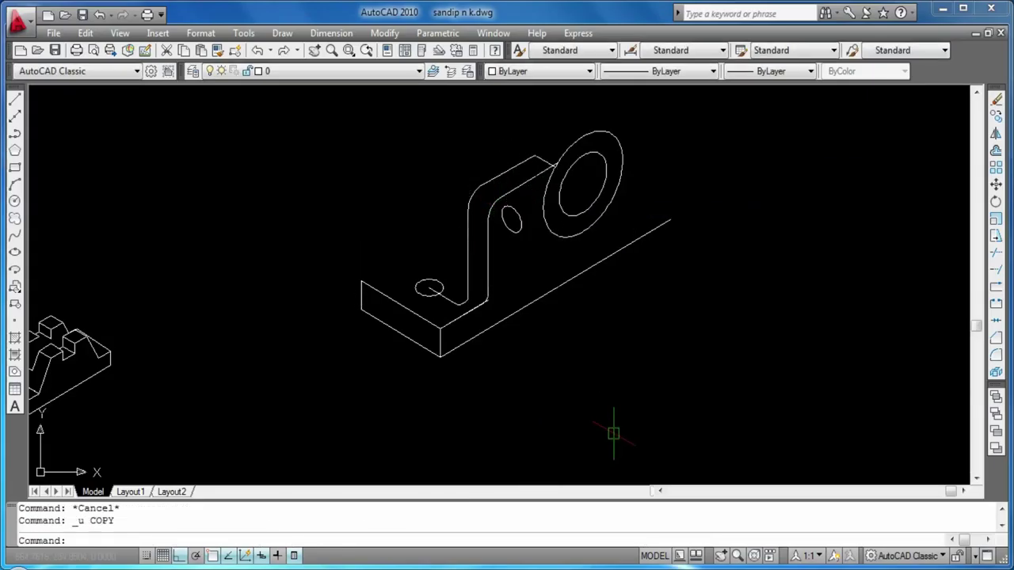
pyautogui.write('co')
# Step: Copy the bracket with a 100-unit offset, then undo that copy
pyautogui.press('Return')
pyautogui.click(368, 381)
pyautogui.click(661, 118)
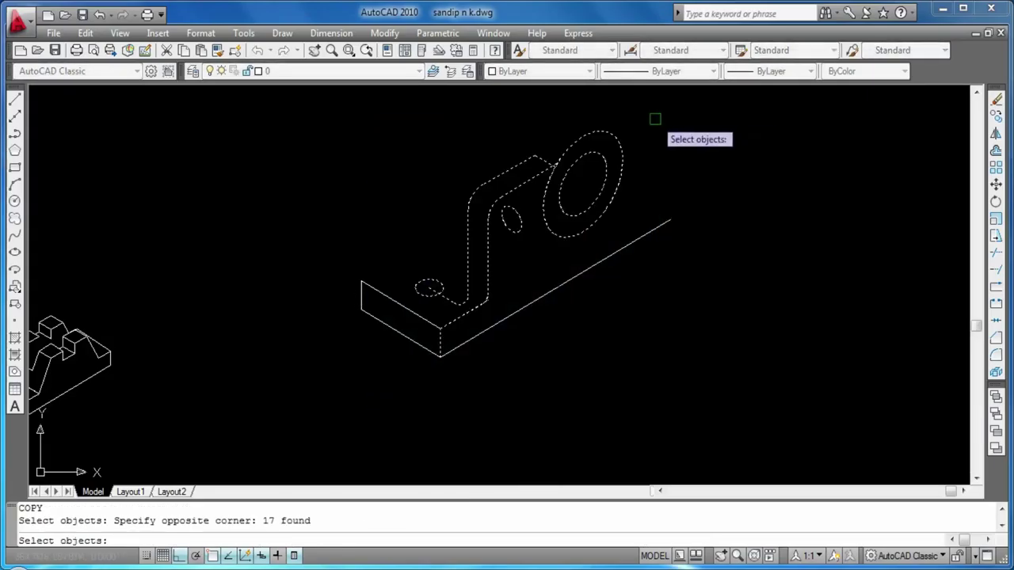
pyautogui.press('Return')
pyautogui.click(576, 193)
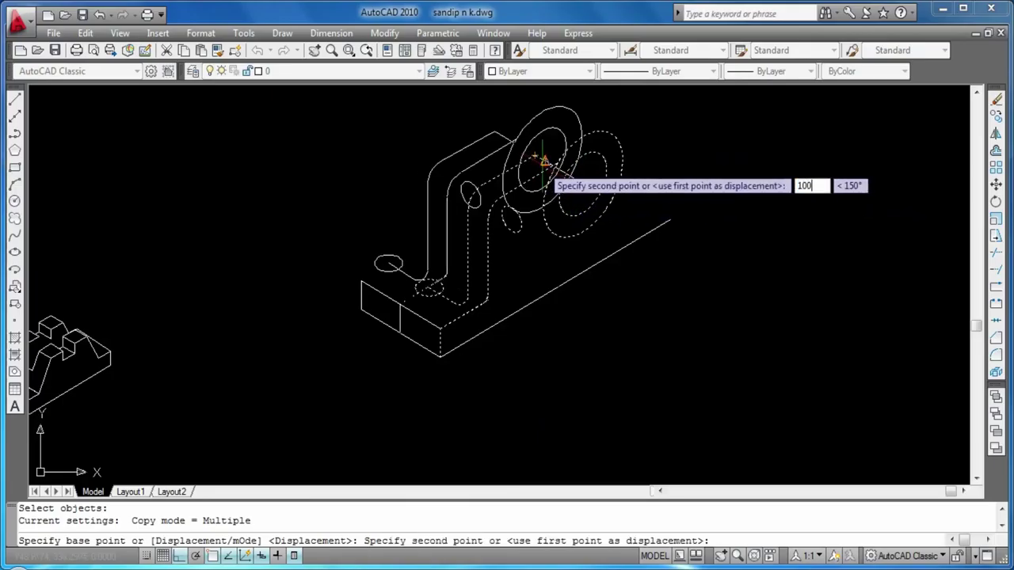
pyautogui.press('Return')
pyautogui.press('Return')
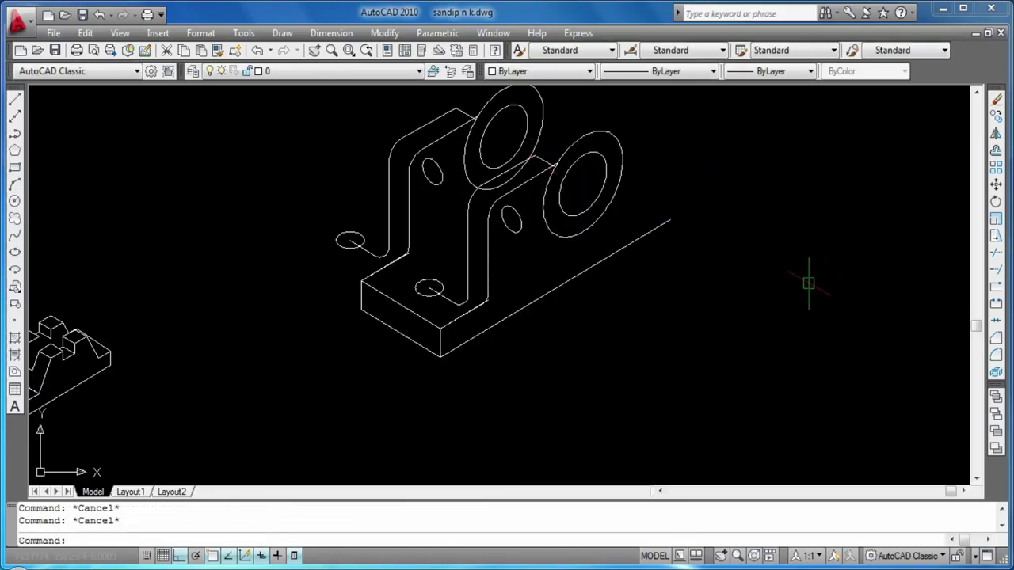
pyautogui.hotkey('ctrl', 'z')
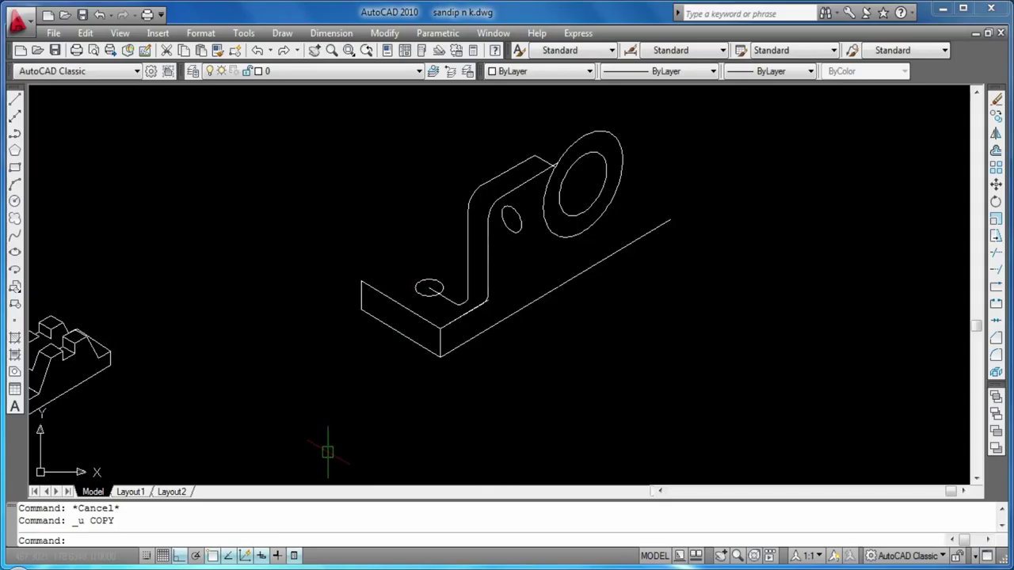
# Step: Copy the whole part 75 units away, undo it, and cancel a restarted COPY
pyautogui.write('co')
pyautogui.press('Return')
pyautogui.click(359, 369)
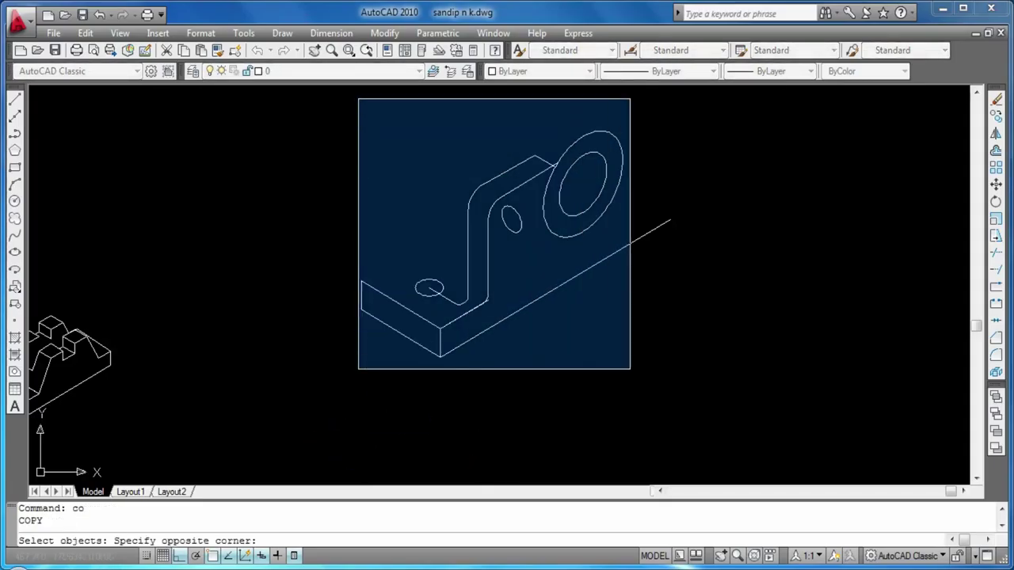
pyautogui.click(633, 99)
pyautogui.press('Return')
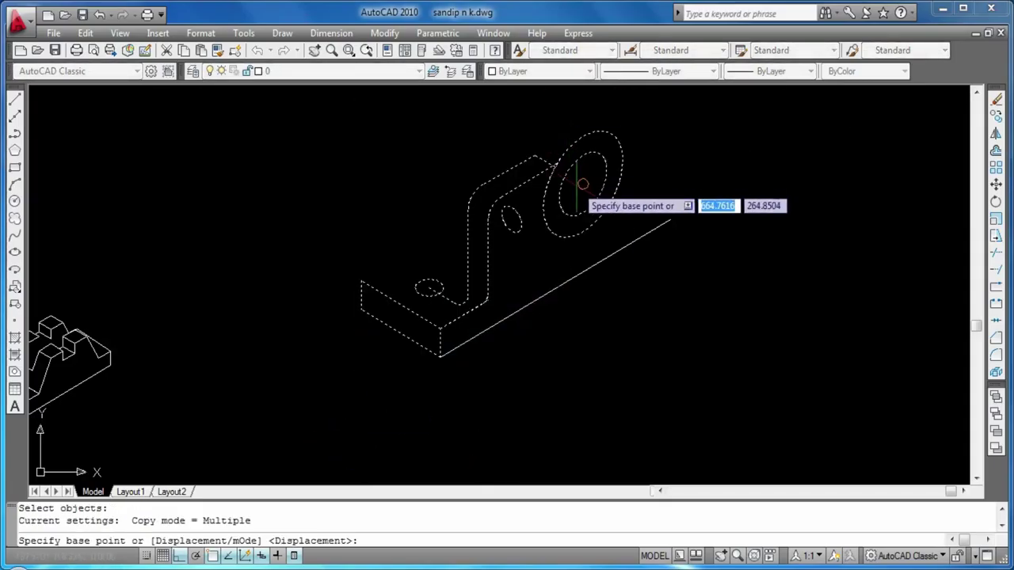
pyautogui.click(578, 180)
pyautogui.write('75')
pyautogui.press('Return')
pyautogui.press('Return')
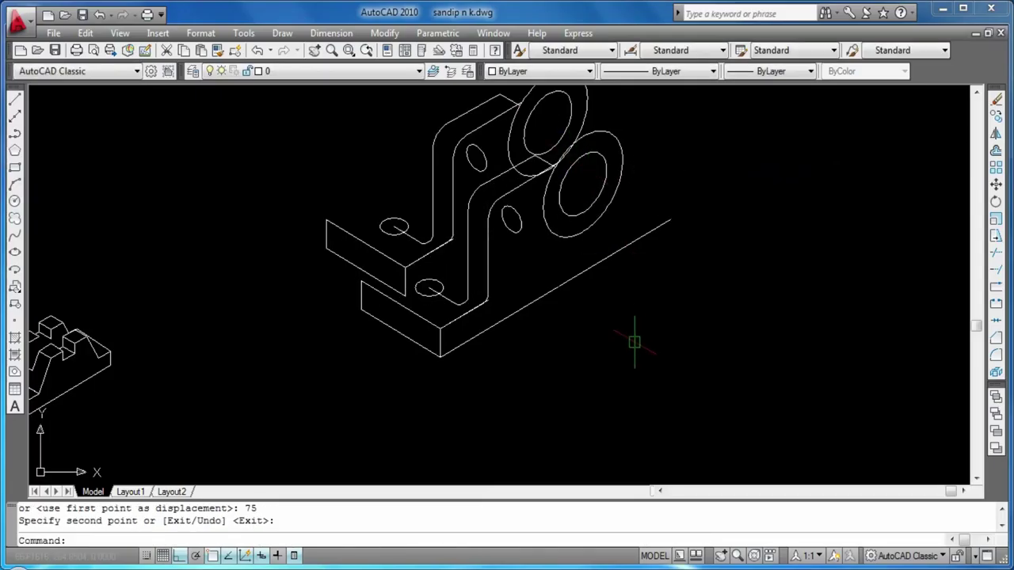
pyautogui.hotkey('ctrl', 'z')
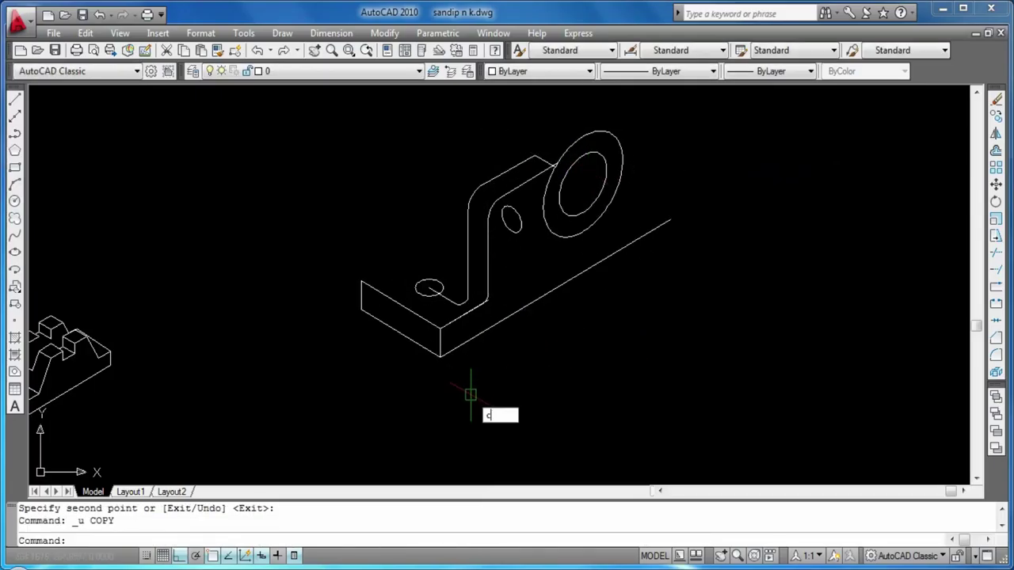
pyautogui.write('co')
pyautogui.press('Return')
pyautogui.press('Escape')
pyautogui.press('Escape')
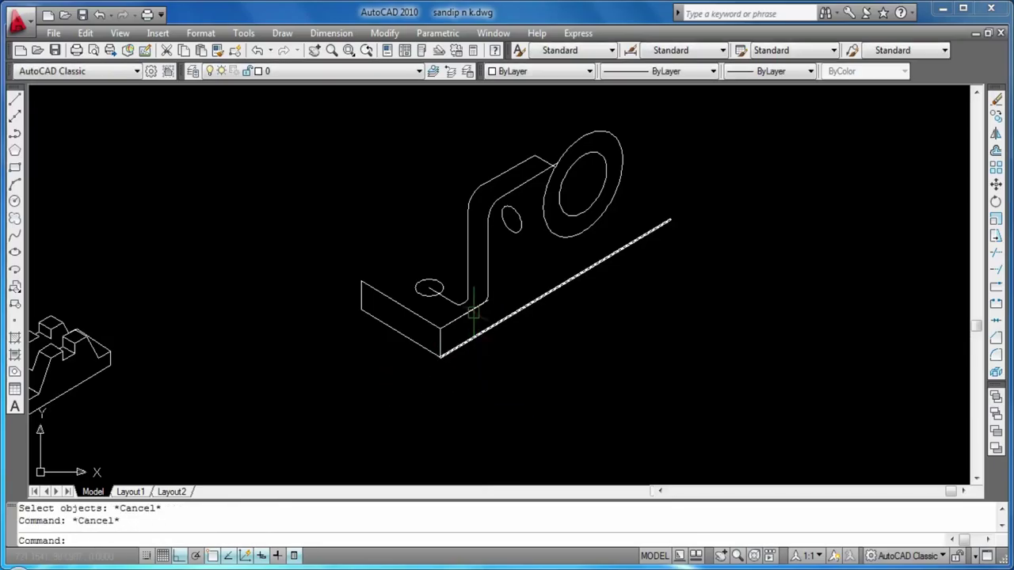
# Step: Draw the 150° edge line across the base plate's top from the upright's foot corner
pyautogui.scroll(1, 425, 377)
pyautogui.press('Return')
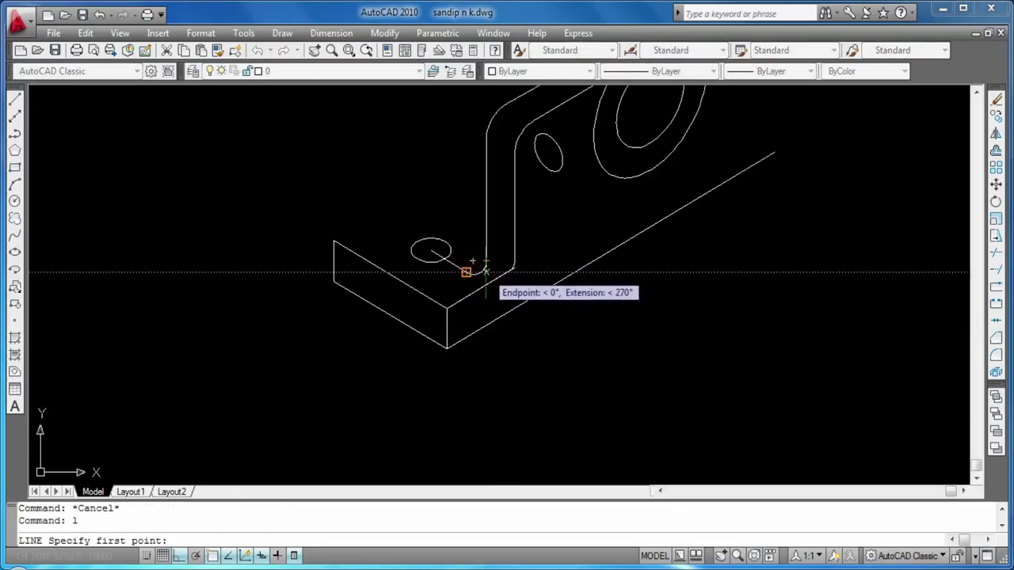
pyautogui.click(466, 270)
pyautogui.press('Escape')
pyautogui.write('l')
pyautogui.press('Return')
pyautogui.click(485, 262)
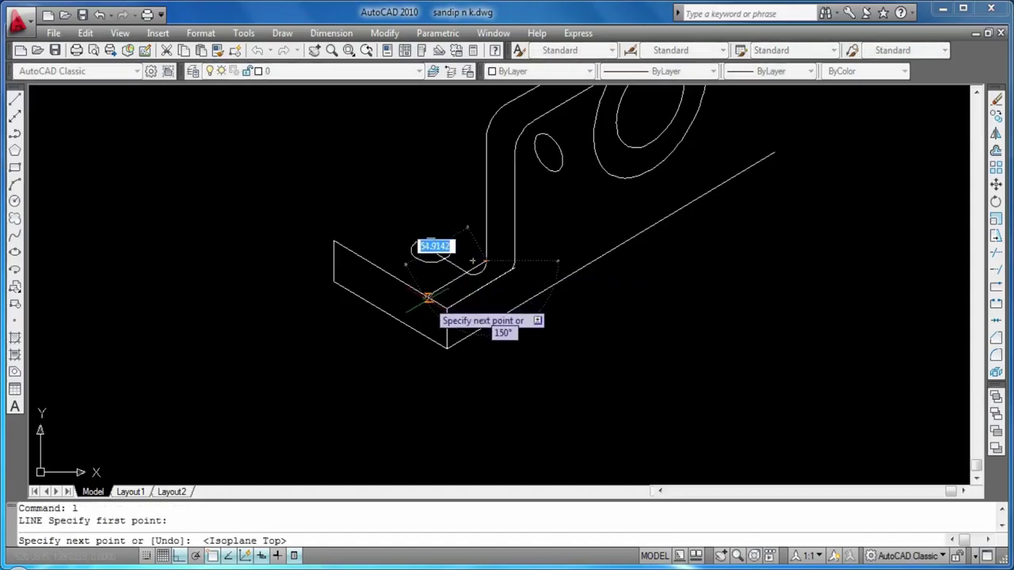
pyautogui.press('Escape')
pyautogui.press('Escape')
# Step: Start and cancel a trim, then begin COPY for the bracket profile
pyautogui.write('tr')
pyautogui.press('Return')
pyautogui.press('Return')
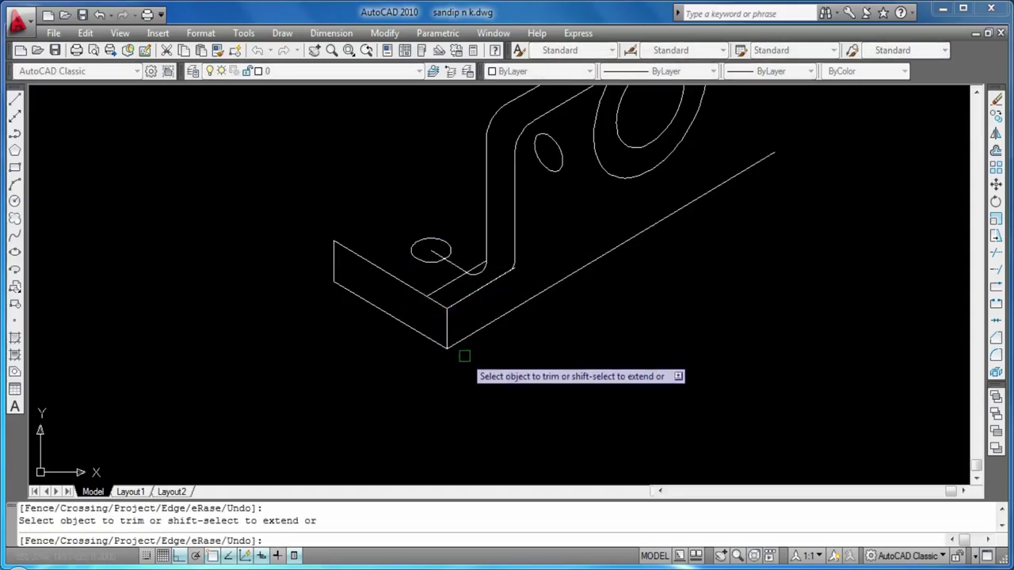
pyautogui.press('Escape')
pyautogui.scroll(1, 456, 349)
pyautogui.scroll(-2, 466, 359)
pyautogui.write('co')
pyautogui.press('Return')
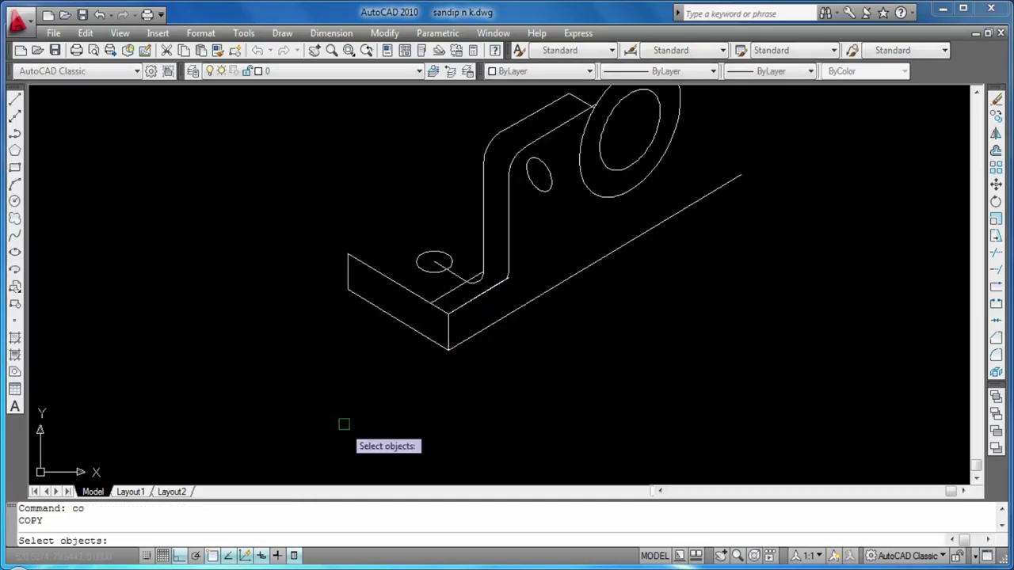
# Step: Window-select the whole bracket profile and copy it behind the original
pyautogui.moveTo(407, 385); pyautogui.dragTo(414, 437, button='middle')
pyautogui.click(390, 412)
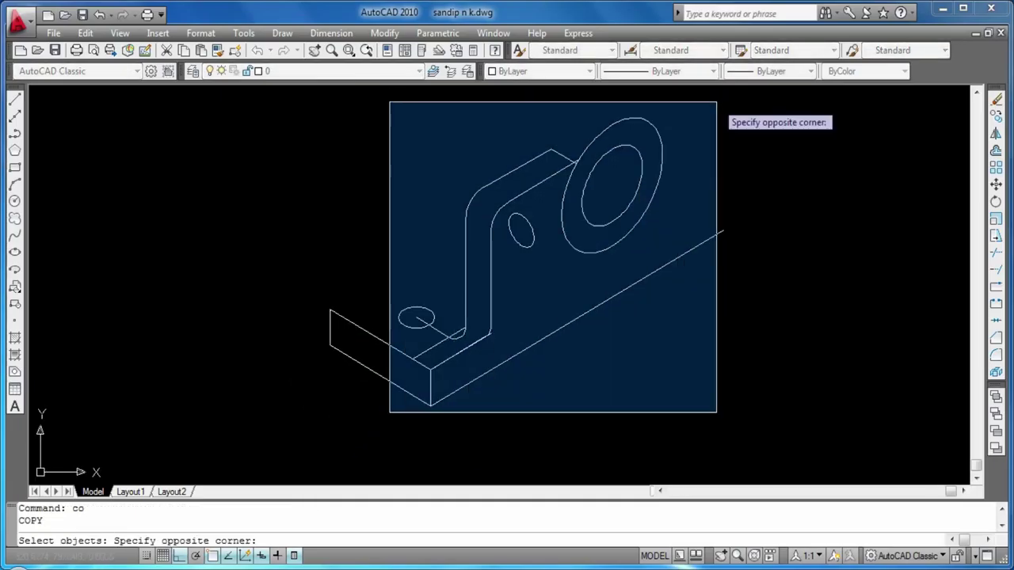
pyautogui.click(716, 102)
pyautogui.press('Return')
pyautogui.click(419, 363)
pyautogui.click(333, 311)
pyautogui.press('Escape')
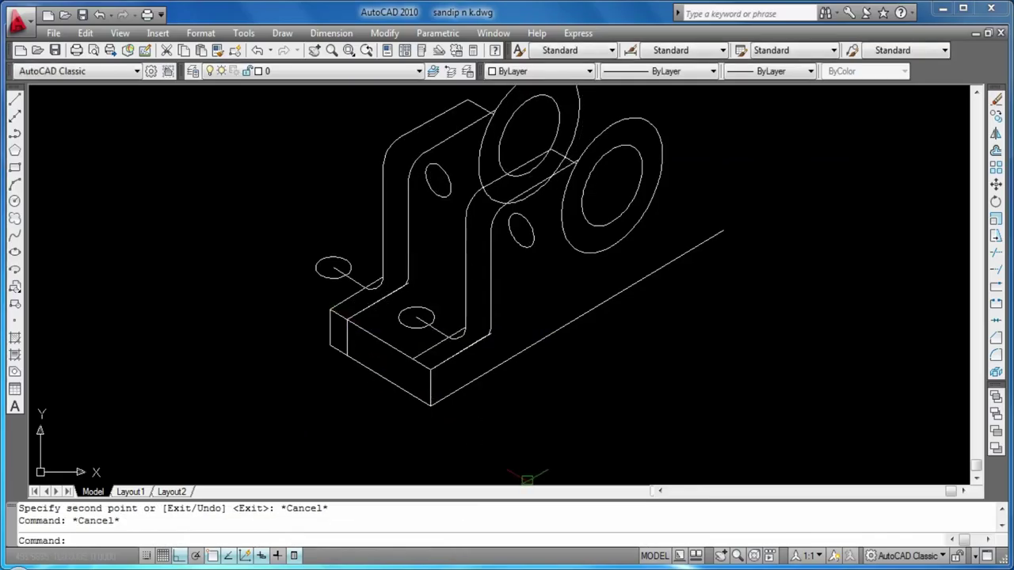
pyautogui.write('tr')
# Step: Erase the hidden inner edge, the hidden vertical plate line and a small leftover segment
pyautogui.press('Return')
pyautogui.press('Return')
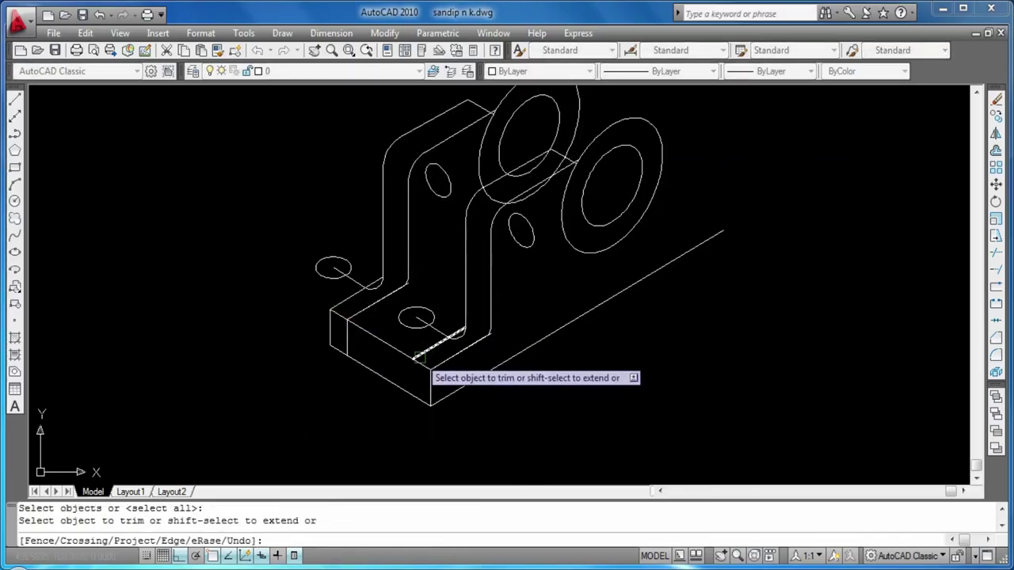
pyautogui.press('Escape')
pyautogui.click(366, 306)
pyautogui.press('Delete')
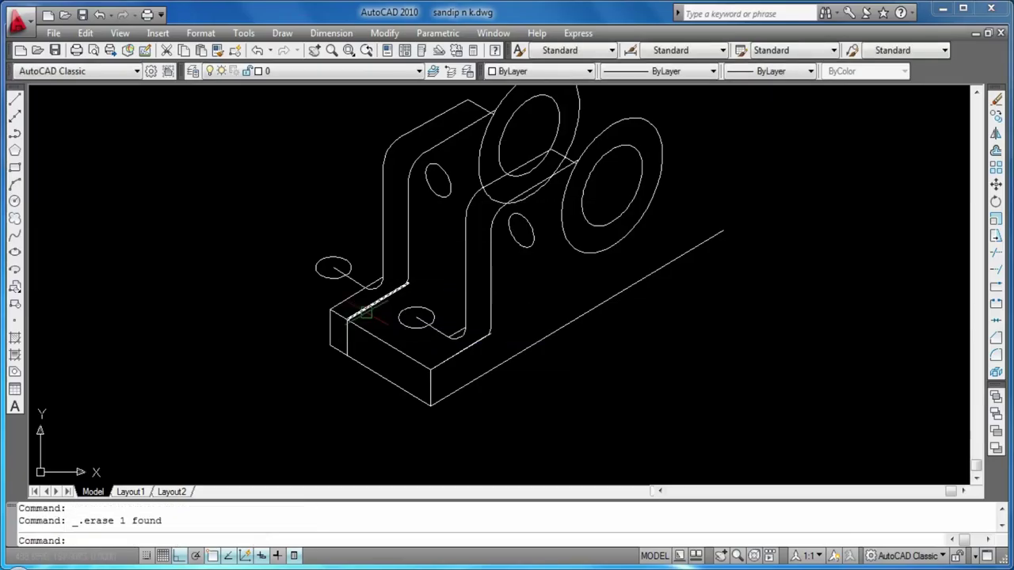
pyautogui.click(352, 360)
pyautogui.press('Delete')
pyautogui.hotkey('ctrl', 'z')
pyautogui.click(346, 339)
pyautogui.press('Delete')
pyautogui.click(334, 275)
pyautogui.press('Delete')
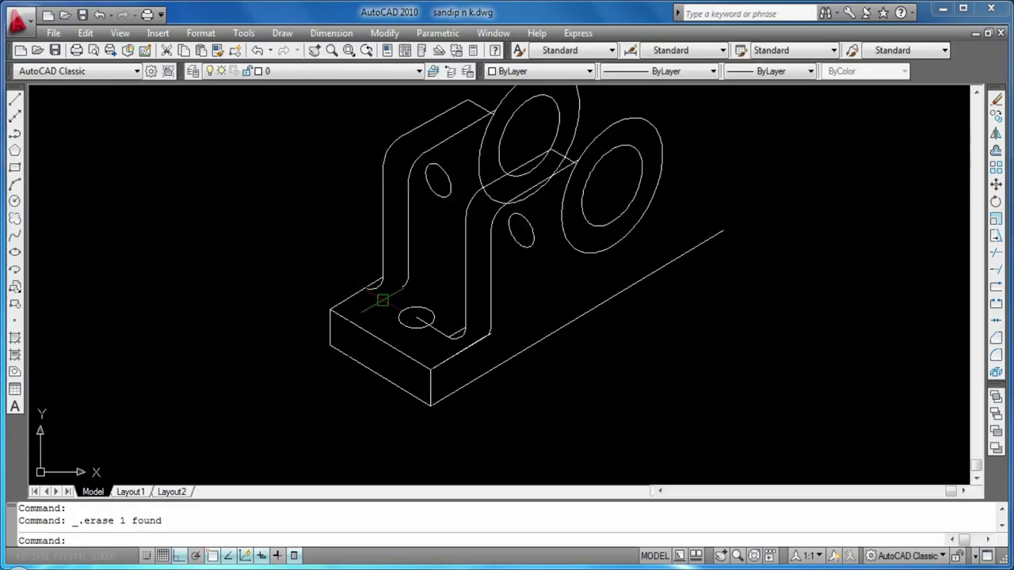
pyautogui.write('tr')
# Step: Trim a hidden segment and erase the small hidden arc and the rear ring's inner ellipse
pyautogui.press('Return')
pyautogui.press('Return')
pyautogui.click(378, 287)
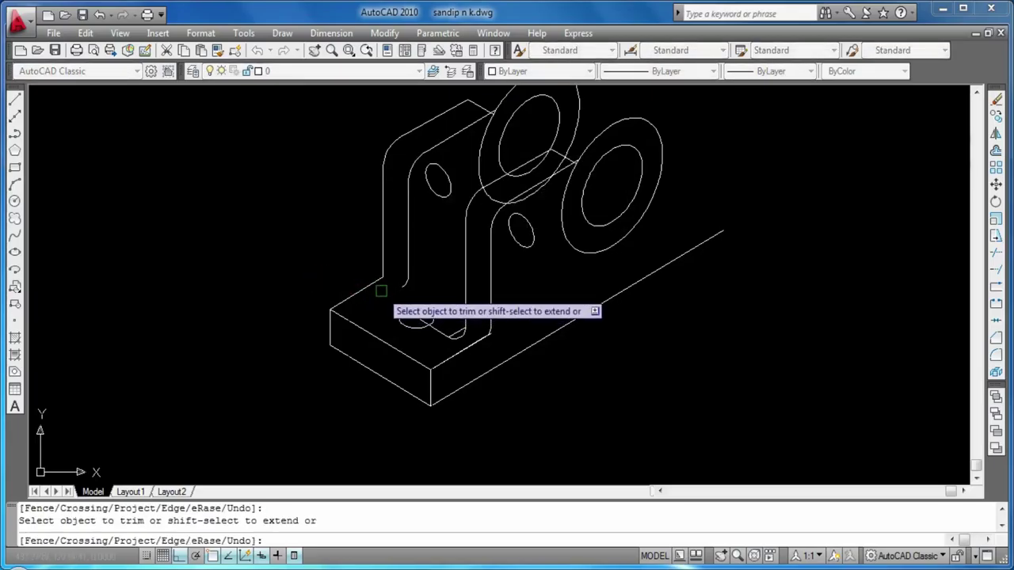
pyautogui.press('Escape')
pyautogui.click(457, 333)
pyautogui.press('Delete')
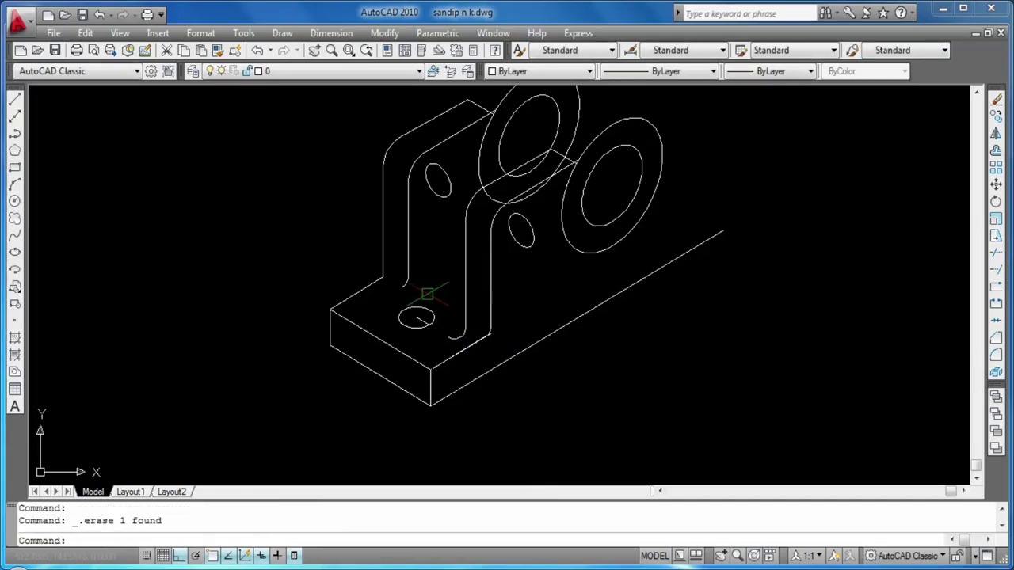
pyautogui.moveTo(433, 253); pyautogui.dragTo(427, 305, button='middle')
pyautogui.click(493, 217)
pyautogui.press('Delete')
# Step: Make a trial copy of the rear boss ellipse, then erase the unwanted copy
pyautogui.click(481, 247)
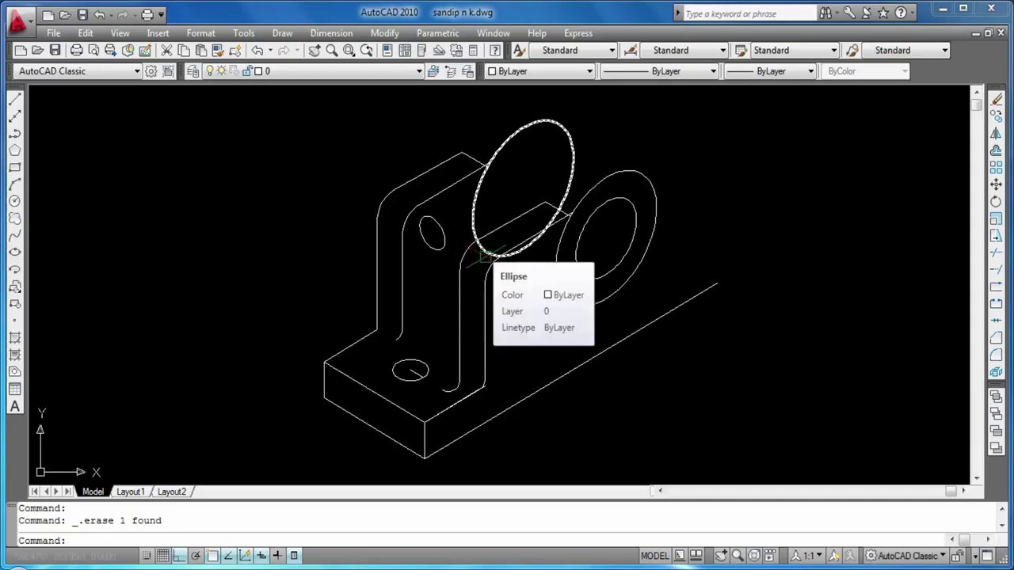
pyautogui.press('Escape')
pyautogui.write('co')
pyautogui.press('Return')
pyautogui.click(565, 207)
pyautogui.press('Return')
pyautogui.click(524, 189)
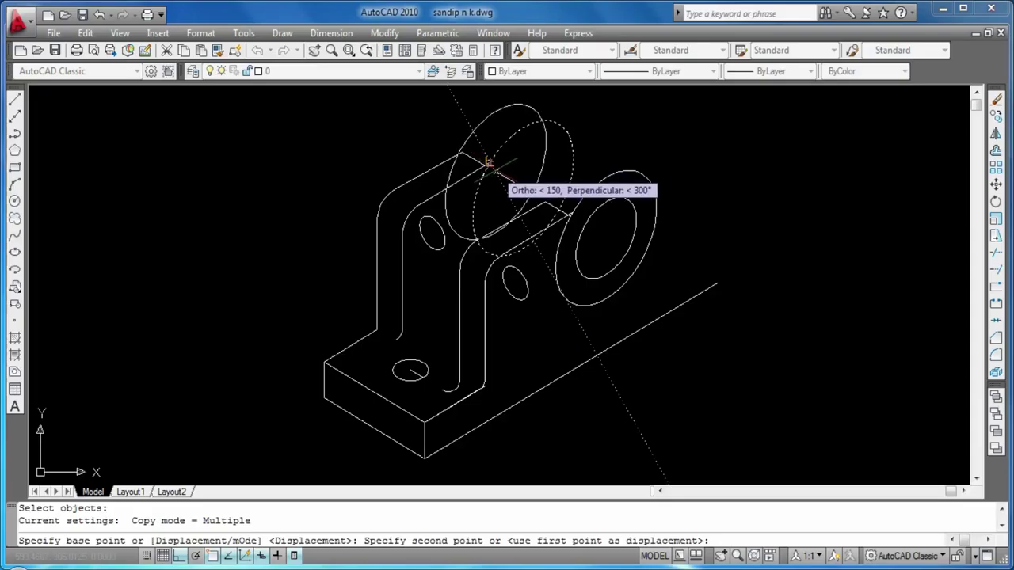
pyautogui.click(489, 164)
pyautogui.press('Escape')
pyautogui.press('Escape')
pyautogui.press('Return')
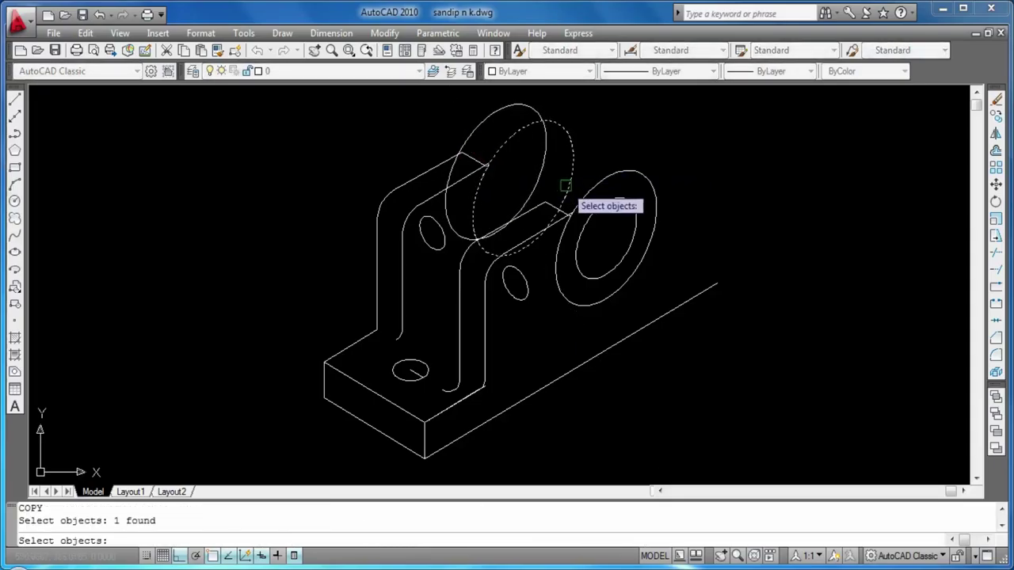
pyautogui.press('Escape')
pyautogui.press('Delete')
# Step: Draw a line from the front ellipse's top quadrant to the rear ellipse's top quadrant
pyautogui.write('l')
pyautogui.press('Return')
pyautogui.click(638, 170)
pyautogui.click(536, 106)
pyautogui.press('Return')
pyautogui.press('Return')
pyautogui.click(584, 301)
pyautogui.press('Escape')
pyautogui.press('Escape')
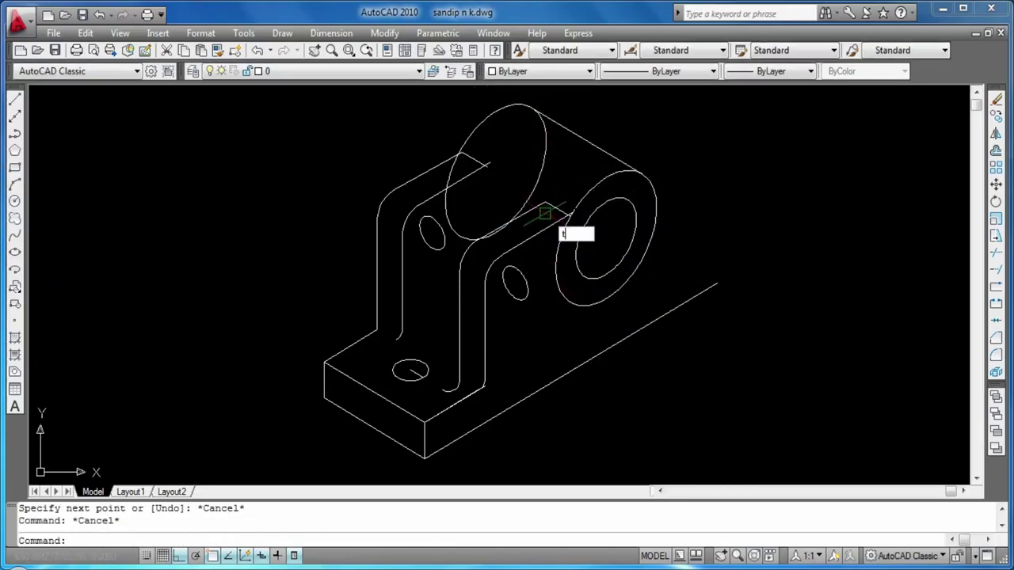
# Step: Trim the hidden parts of the rear boss ellipse and the short top edge
pyautogui.write('r')
pyautogui.press('Return')
pyautogui.press('Return')
pyautogui.click(539, 174)
pyautogui.click(466, 233)
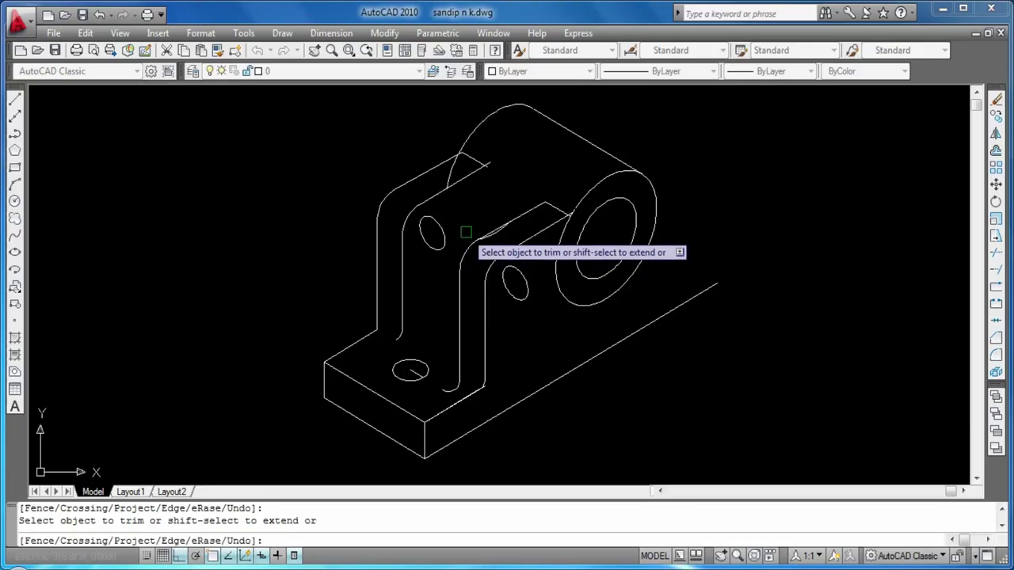
pyautogui.scroll(2, 476, 238)
pyautogui.click(511, 224)
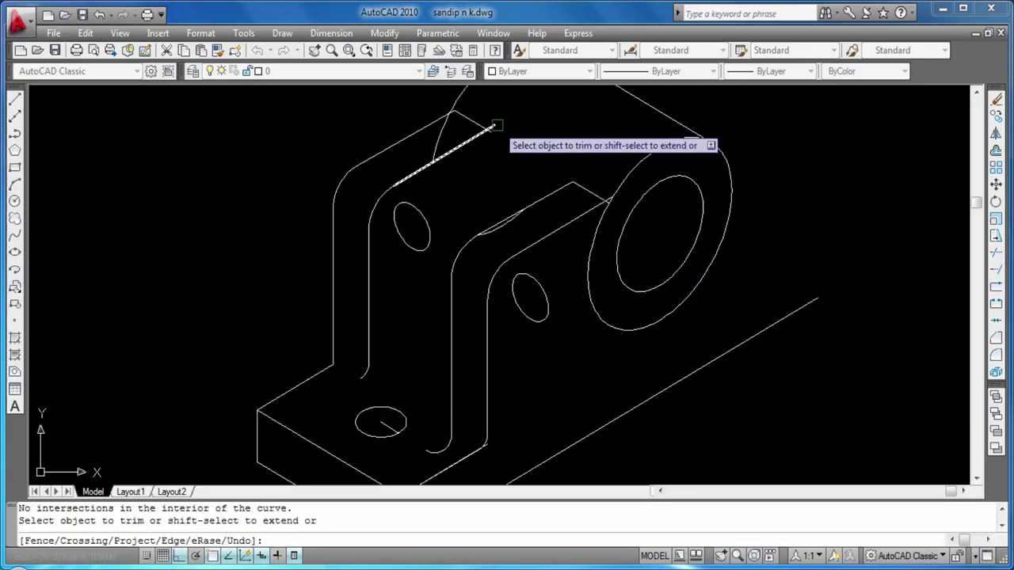
pyautogui.click(492, 133)
pyautogui.click(489, 137)
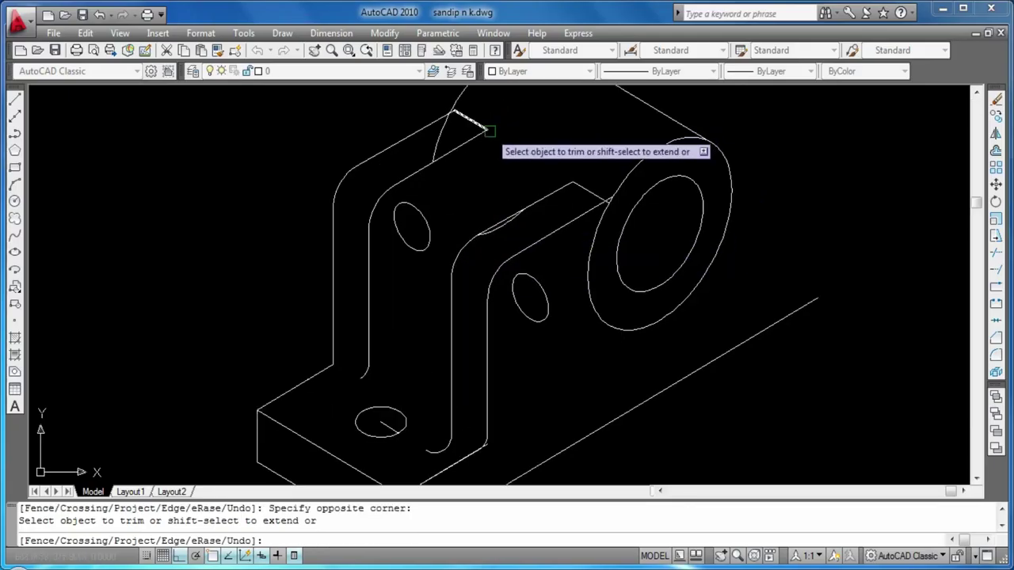
pyautogui.scroll(2, 555, 229)
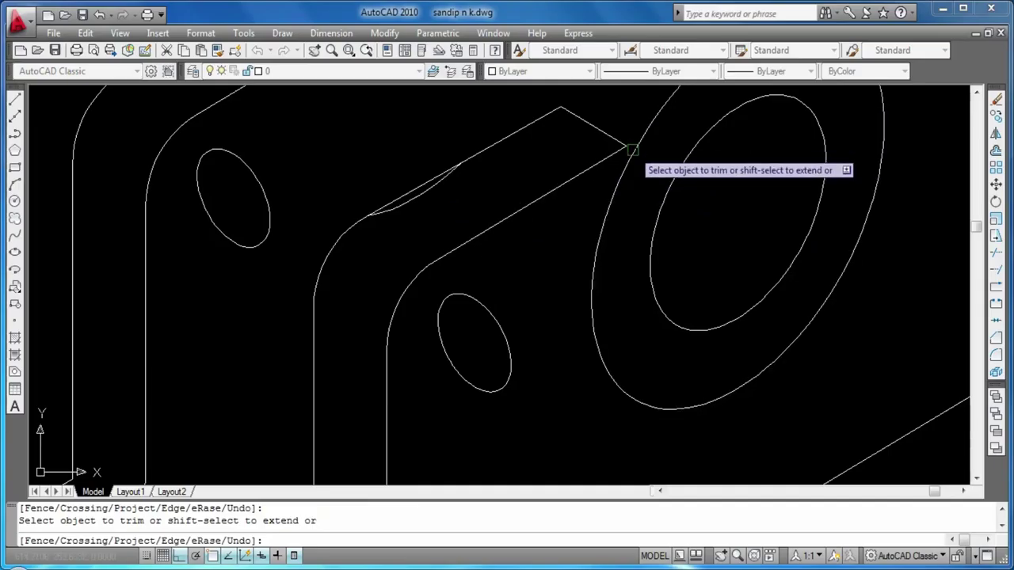
pyautogui.press('Escape')
# Step: Window-select and erase the small arc near the upright
pyautogui.click(414, 207)
pyautogui.click(422, 186)
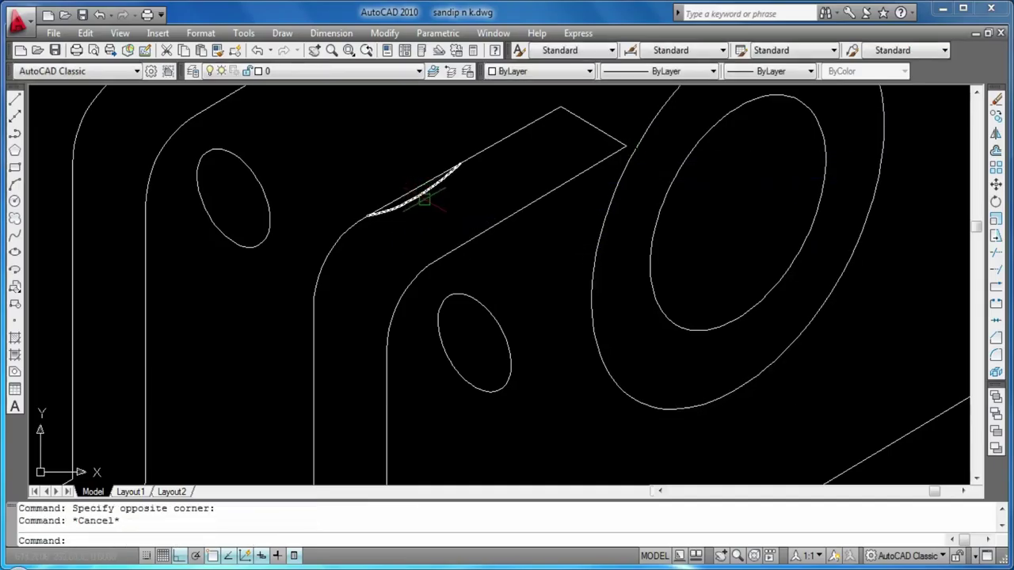
pyautogui.press('Delete')
pyautogui.scroll(-2, 482, 248)
pyautogui.scroll(-2, 535, 335)
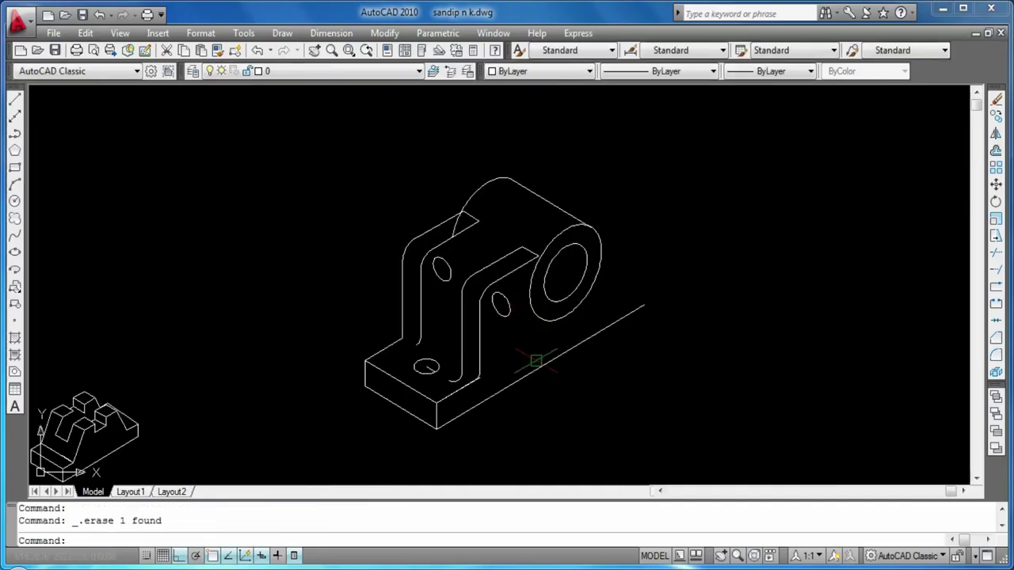
pyautogui.scroll(2, 487, 324)
pyautogui.scroll(2, 485, 200)
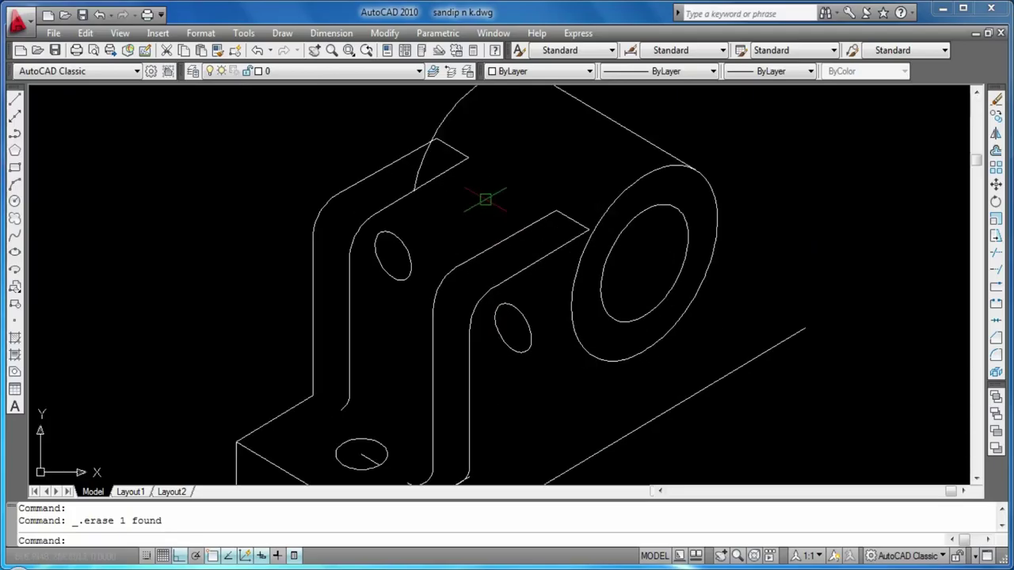
# Step: Trim the excess lower part of the small arc where the upright meets the boss
pyautogui.write('tr')
pyautogui.press('Return')
pyautogui.press('Return')
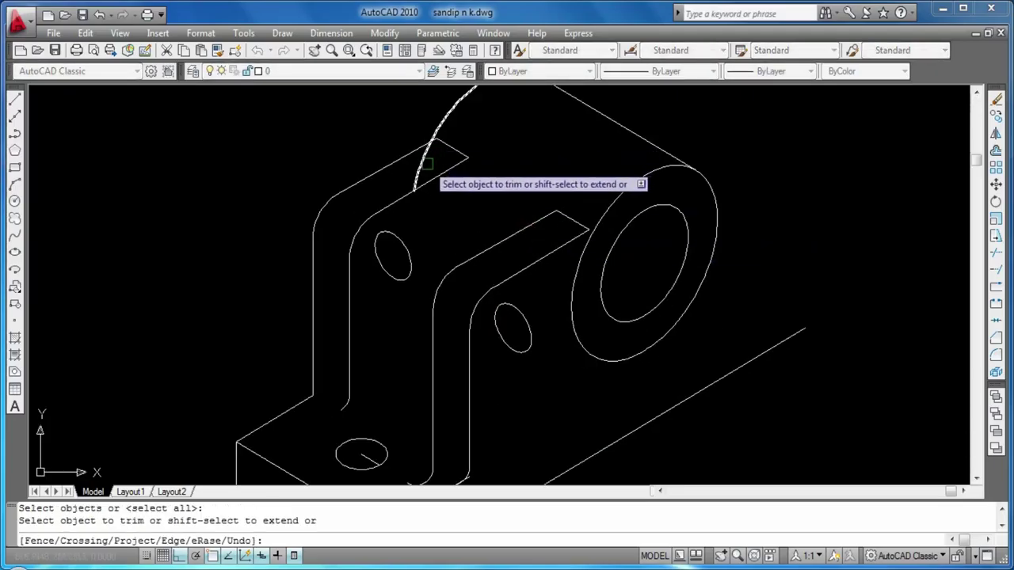
pyautogui.click(422, 168)
pyautogui.scroll(-2, 496, 238)
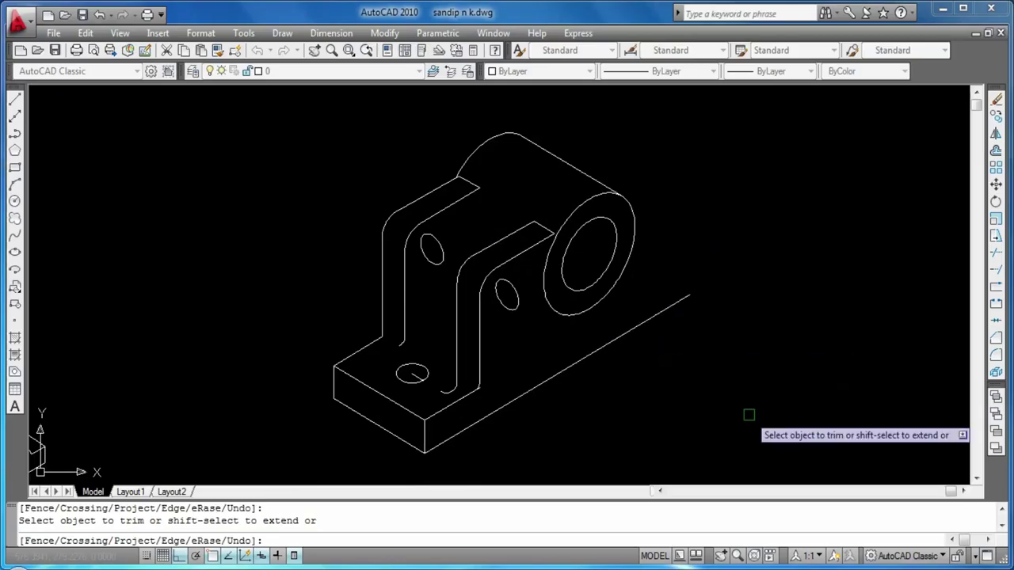
pyautogui.moveTo(747, 414); pyautogui.dragTo(716, 356, button='middle')
pyautogui.press('Escape')
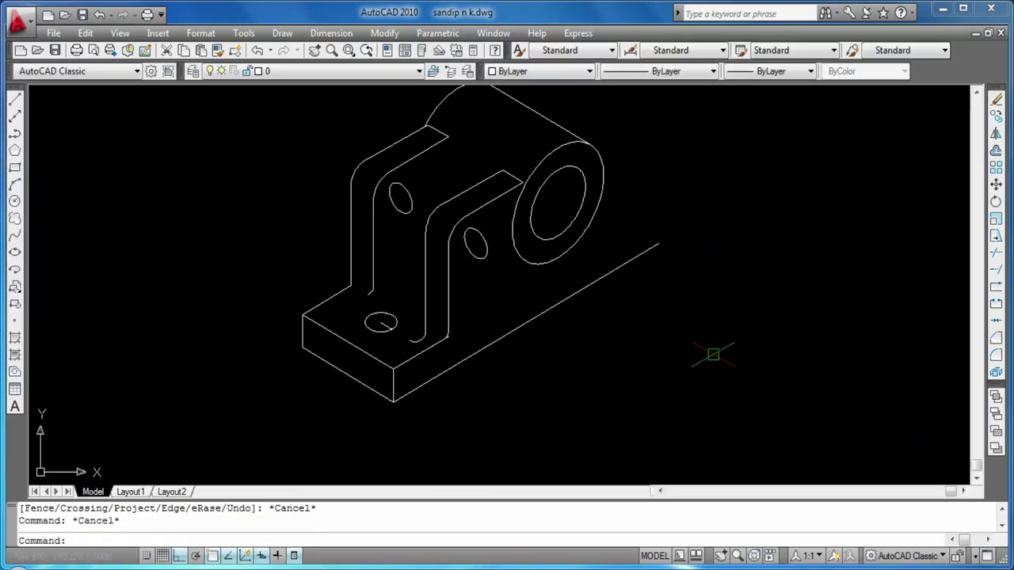
# Step: Draw a 74-unit line at 30° from the boss circle centre
pyautogui.write('l')
pyautogui.press('Return')
pyautogui.press('Escape')
pyautogui.write('l')
pyautogui.press('Return')
pyautogui.click(555, 202)
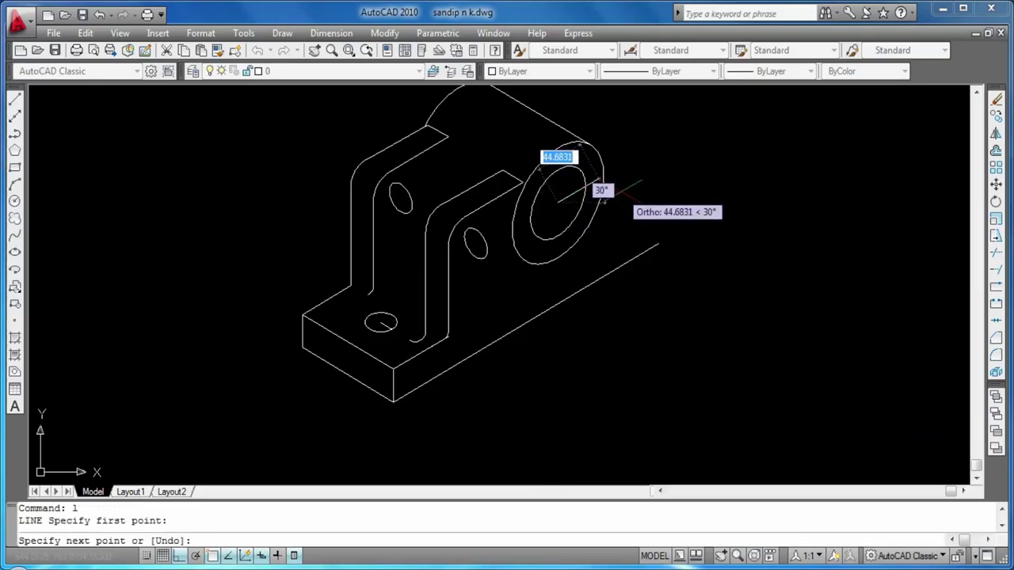
pyautogui.press('Return')
pyautogui.press('Return')
pyautogui.press('Return')
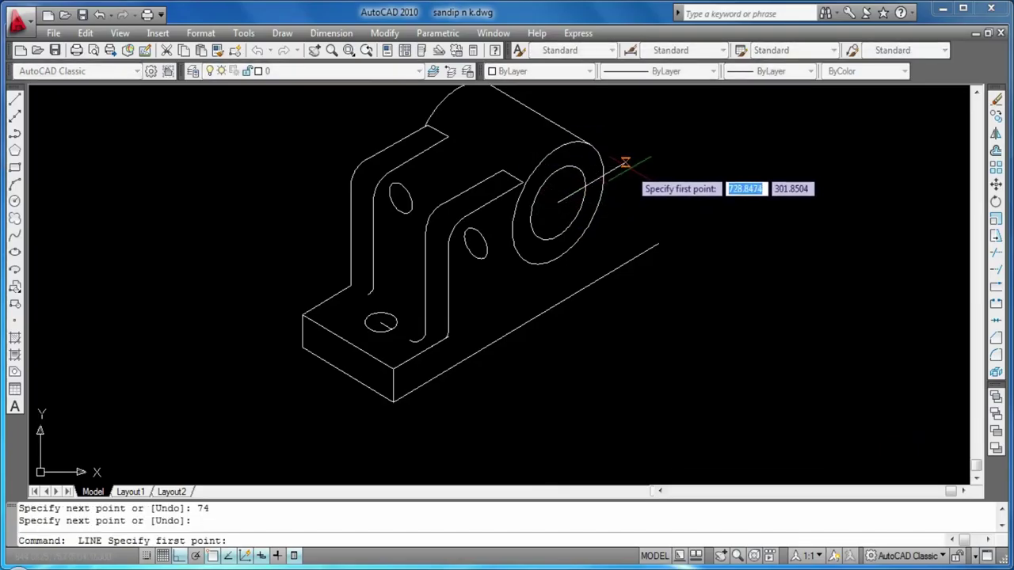
# Step: Drop a vertical line from its end in the right isoplane, trimmed at the base edge
pyautogui.click(626, 164)
pyautogui.press('F5')
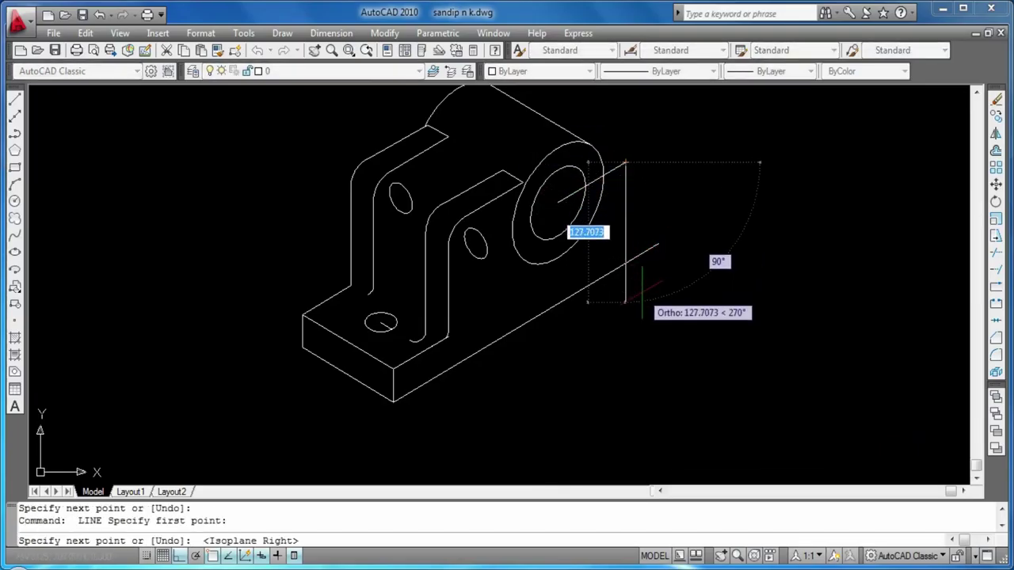
pyautogui.click(642, 301)
pyautogui.press('Escape')
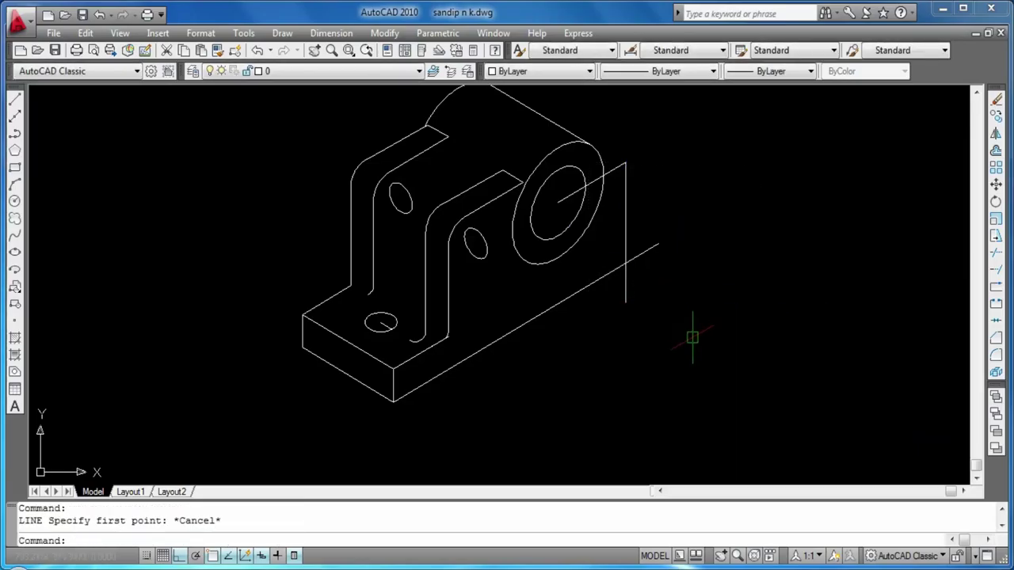
pyautogui.write('tr')
pyautogui.press('Return')
pyautogui.press('Return')
pyautogui.click(626, 298)
pyautogui.press('Escape')
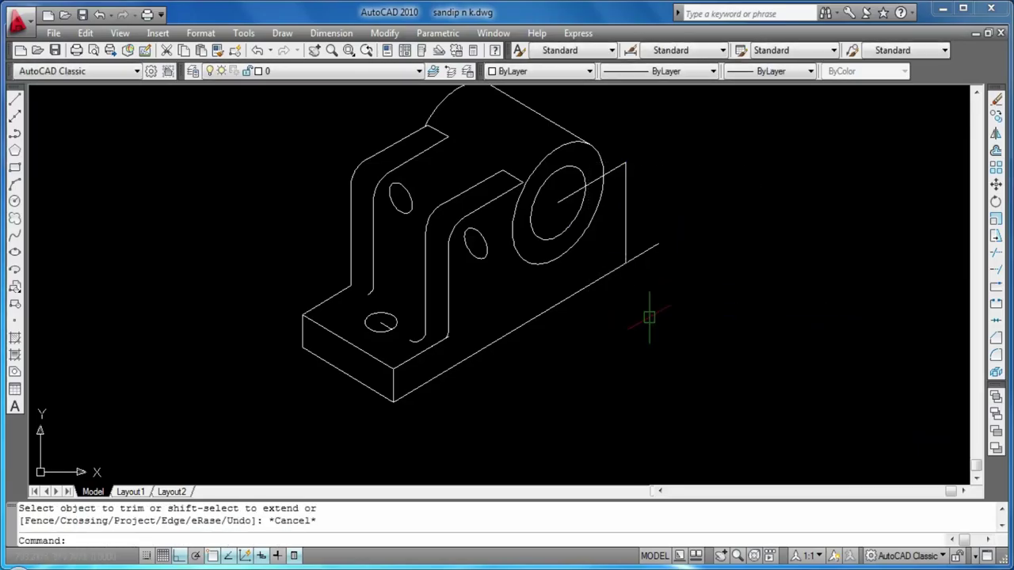
# Step: Start FILLET and choose the radius option
pyautogui.write('f')
pyautogui.press('Return')
pyautogui.write('r')
pyautogui.press('Return')
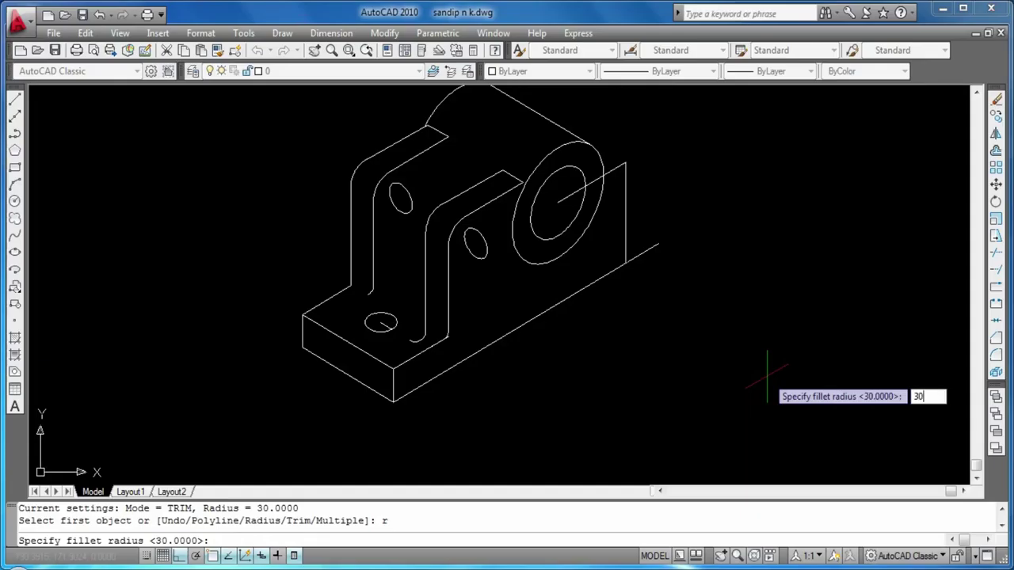
# Step: Fillet the boss's outer ellipse into the vertical support edge with radius 30
pyautogui.press('Return')
pyautogui.click(602, 188)
pyautogui.press('Escape')
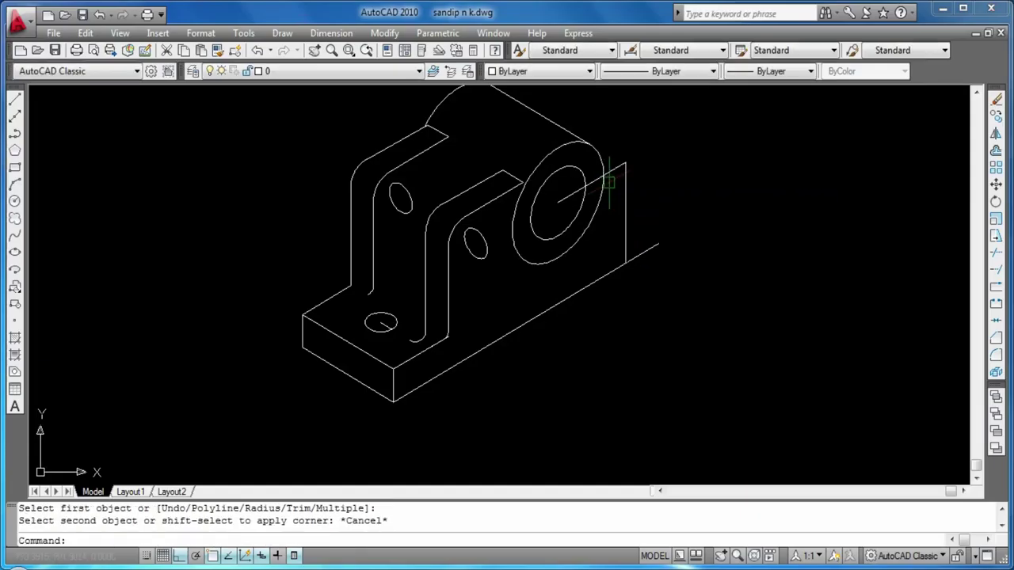
pyautogui.write('f')
pyautogui.press('Return')
pyautogui.write('r')
pyautogui.press('Return')
pyautogui.press('Return')
pyautogui.click(612, 185)
pyautogui.click(626, 192)
pyautogui.press('Escape')
pyautogui.press('Escape')
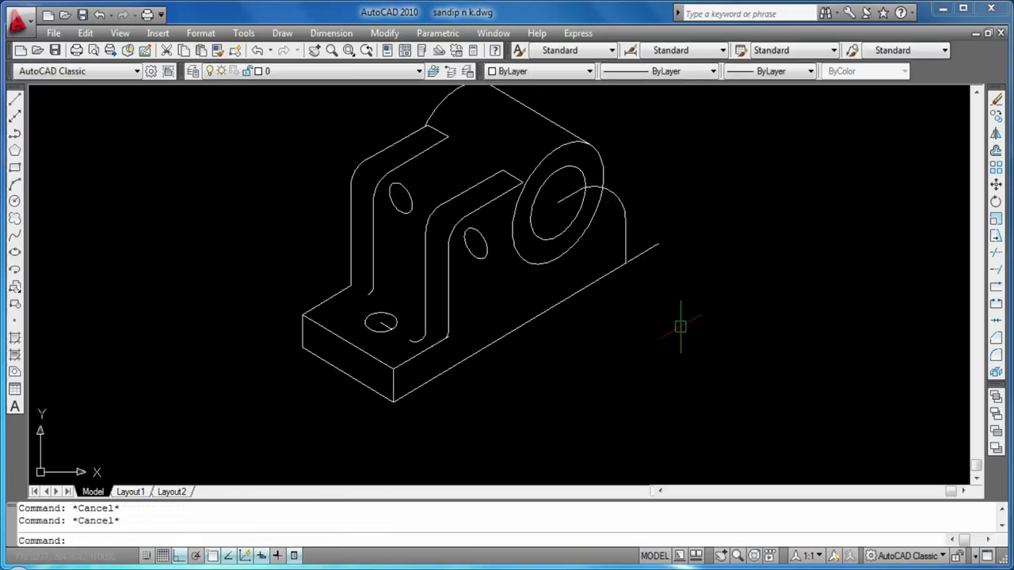
# Step: Set the fillet radius to 10 and round the support's foot into the base edge
pyautogui.write('f')
pyautogui.press('Return')
pyautogui.write('r')
pyautogui.press('Return')
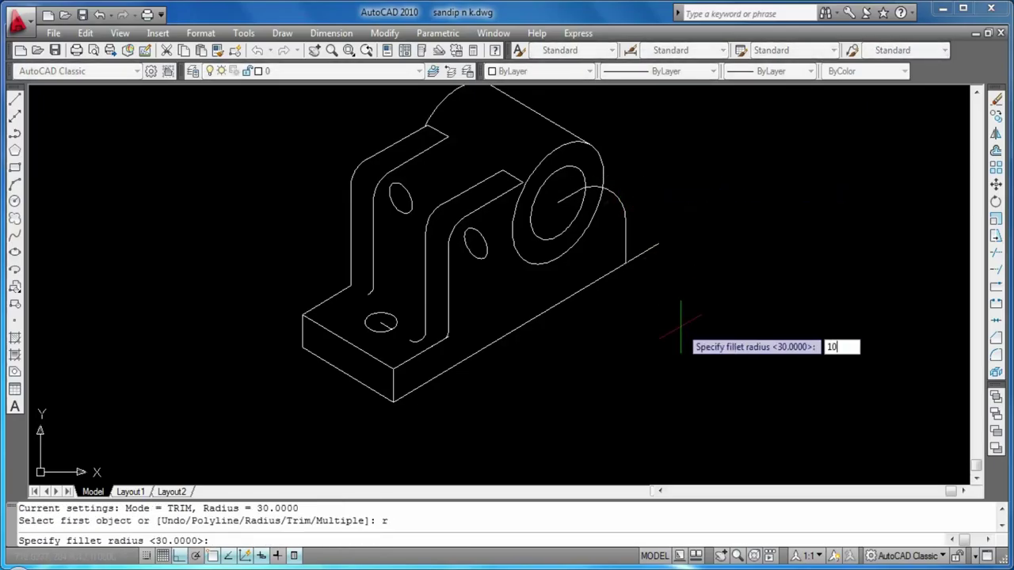
pyautogui.write('10')
pyautogui.press('Return')
pyautogui.click(637, 255)
pyautogui.press('Escape')
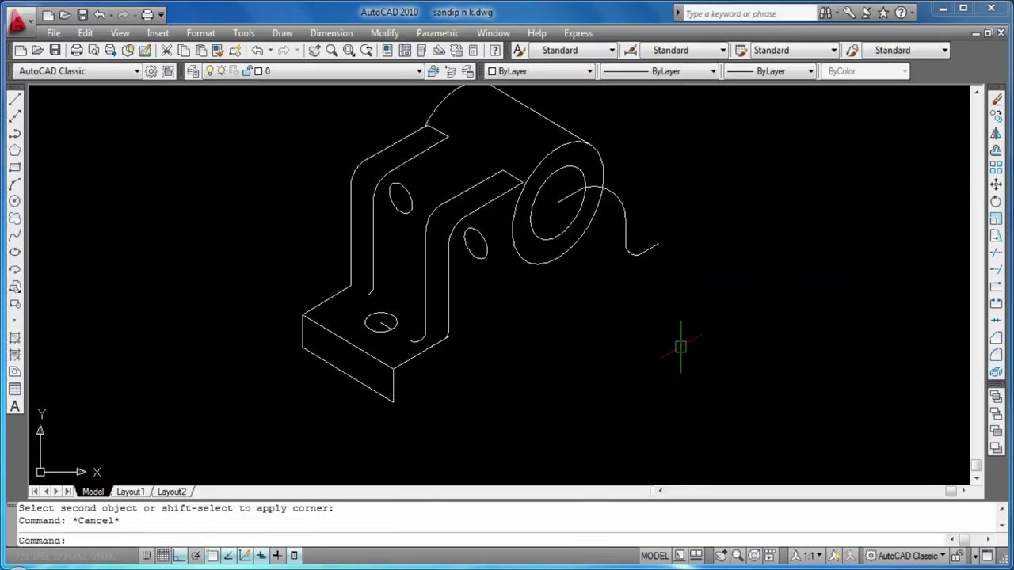
# Step: Trim the extra edges and erase the stray inner line from the boss centre
pyautogui.write('l')
pyautogui.press('Return')
pyautogui.click(636, 247)
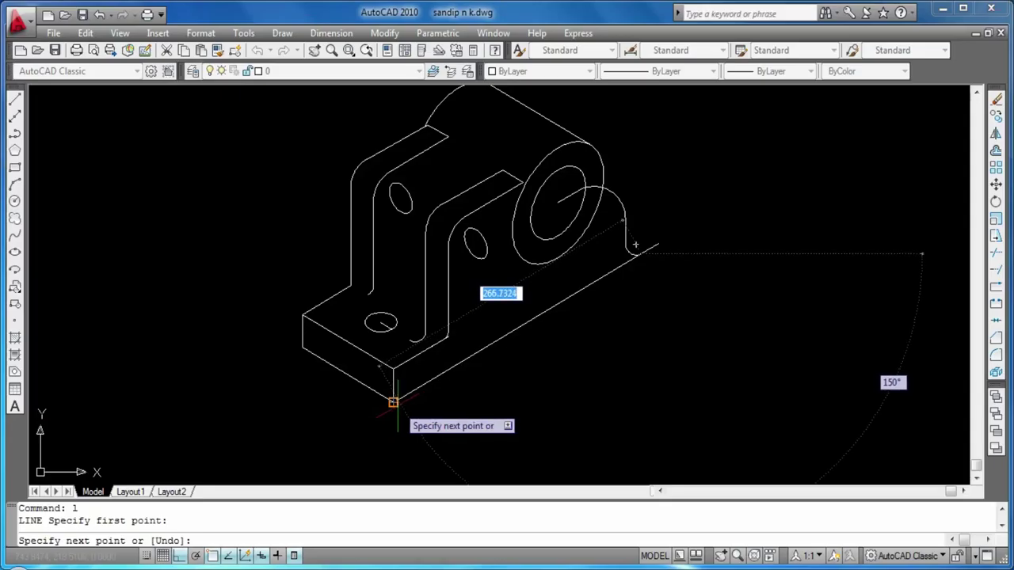
pyautogui.press('Return')
pyautogui.press('Return')
pyautogui.press('Escape')
pyautogui.press('Escape')
pyautogui.write('tr')
pyautogui.press('Return')
pyautogui.press('Return')
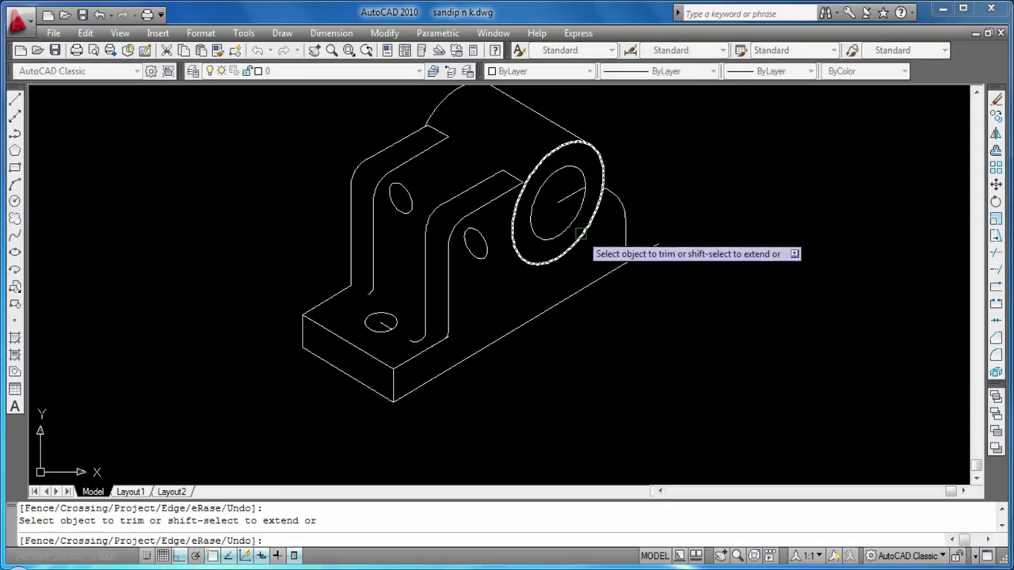
pyautogui.press('Escape')
pyautogui.press('Escape')
pyautogui.click(558, 197)
pyautogui.press('Delete')
pyautogui.scroll(2, 557, 194)
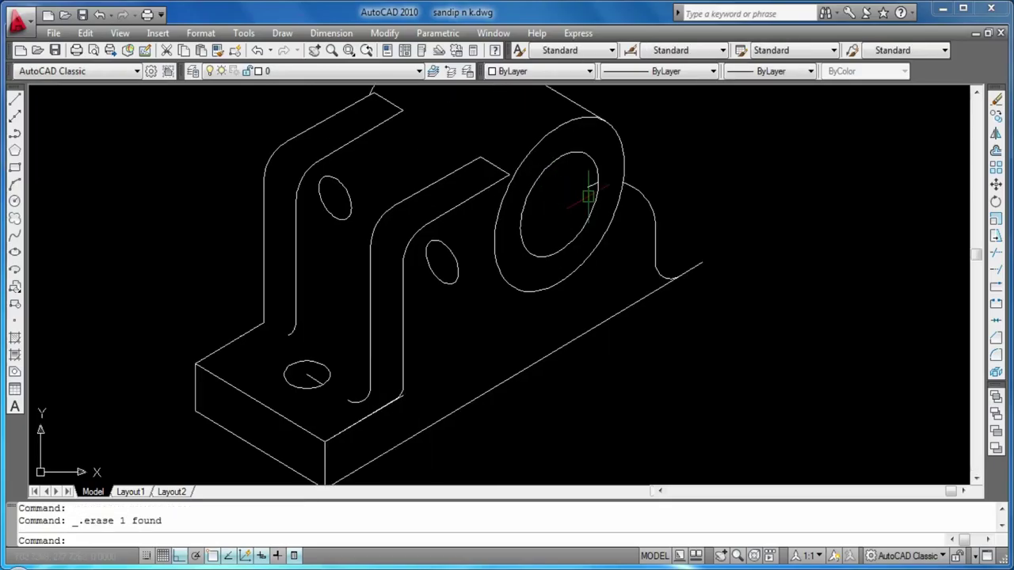
# Step: Erase the leftover arc and the short vertical line at the base edge's end
pyautogui.click(589, 186)
pyautogui.press('Delete')
pyautogui.scroll(-2, 674, 306)
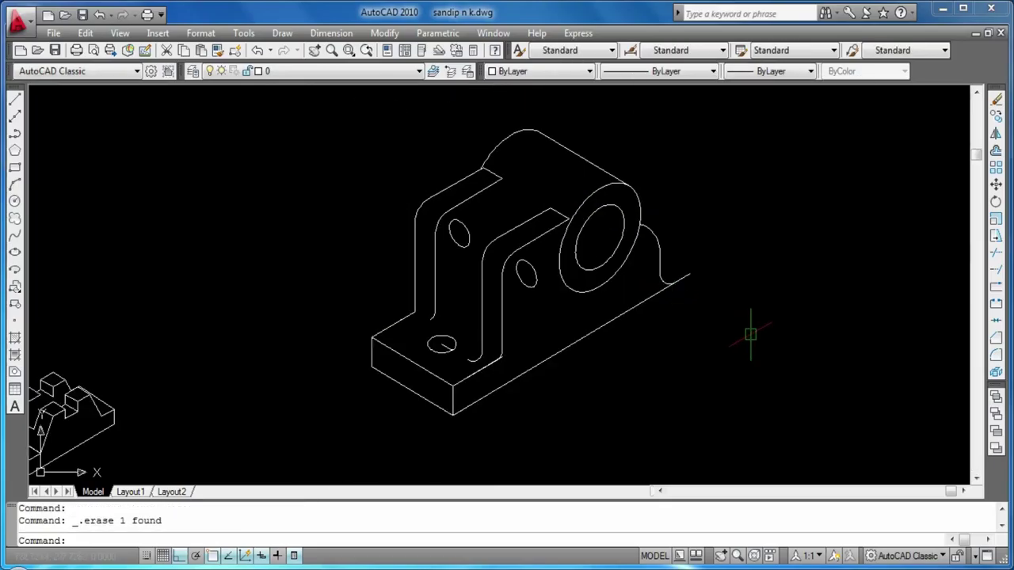
pyautogui.press('Return')
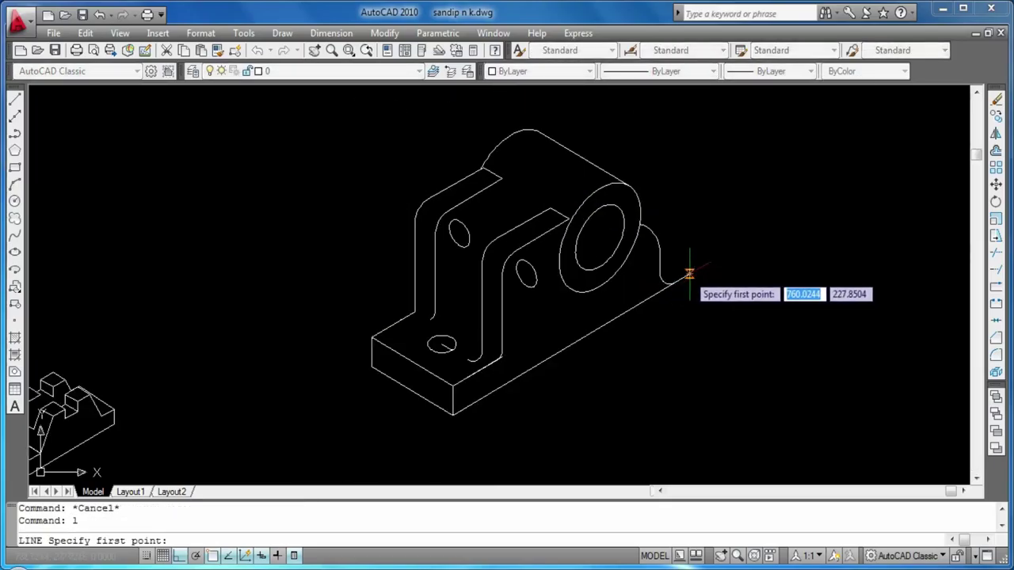
pyautogui.click(690, 244)
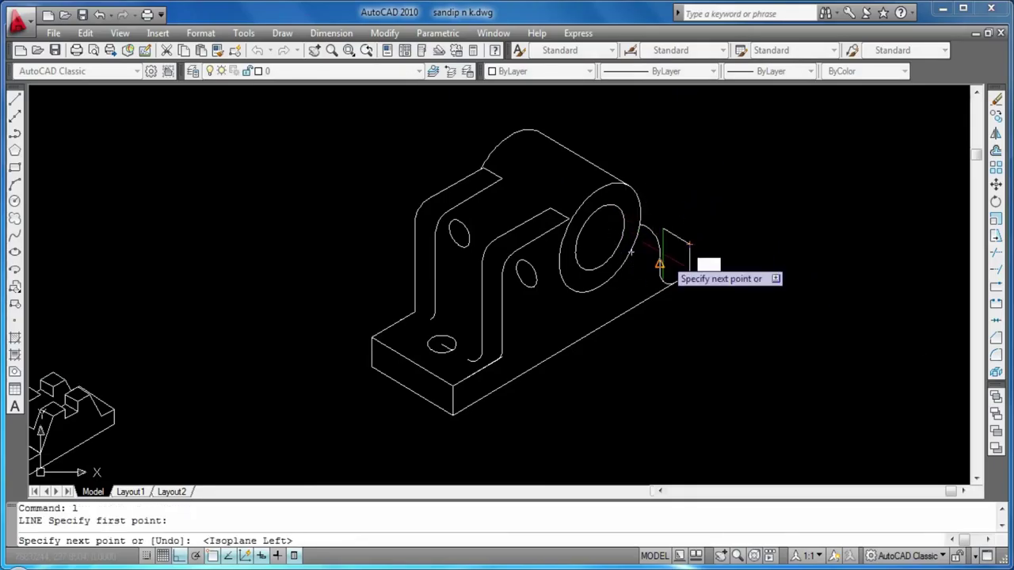
pyautogui.press('Escape')
pyautogui.click(691, 260)
pyautogui.press('Delete')
# Step: Draw a line from the base's end corner up toward the web, then save the drawing
pyautogui.write('l')
pyautogui.press('Return')
pyautogui.click(689, 277)
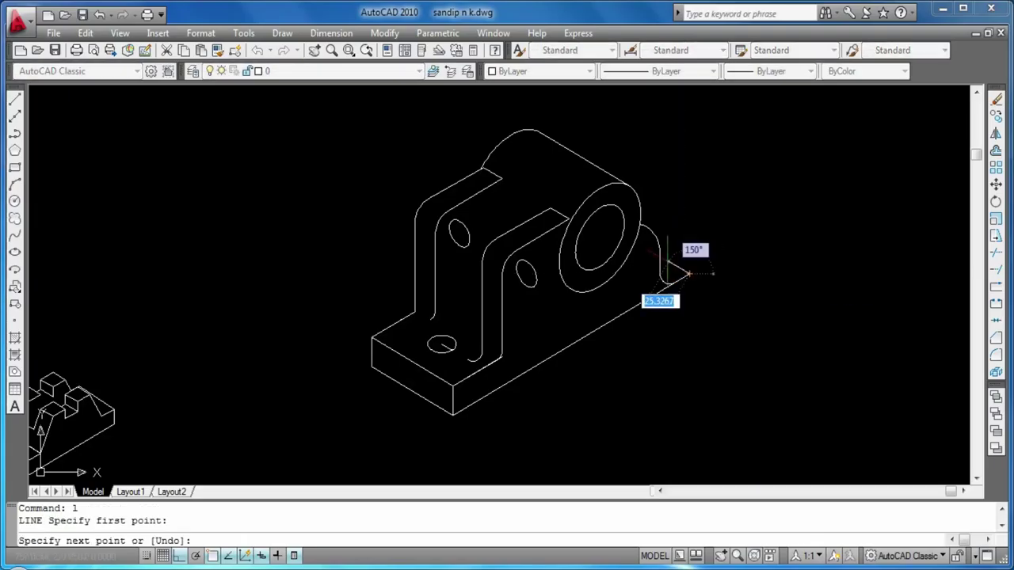
pyautogui.click(659, 252)
pyautogui.press('Return')
pyautogui.press('Return')
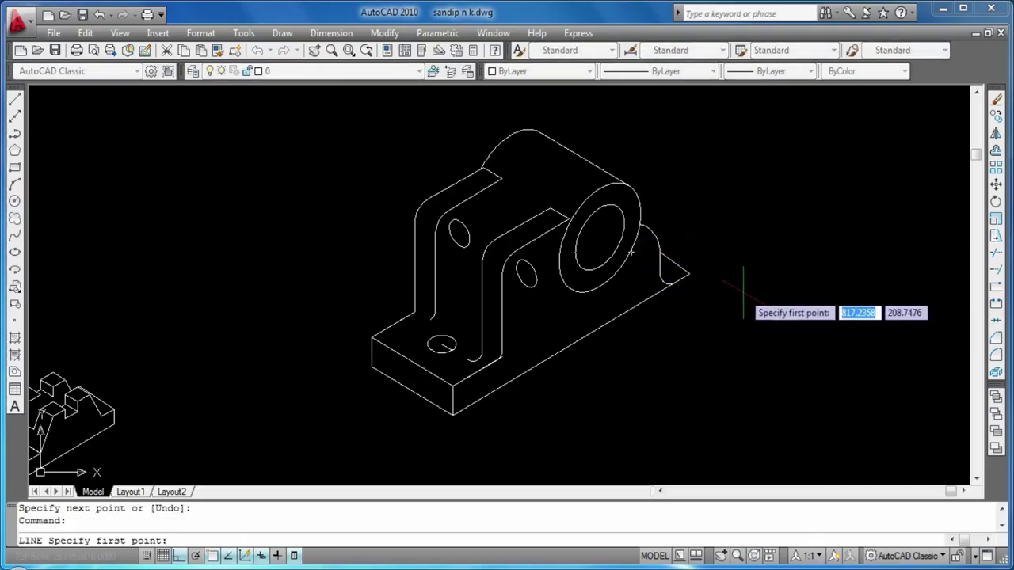
pyautogui.press('Escape')
pyautogui.press('Escape')
pyautogui.hotkey('ctrl', 's')
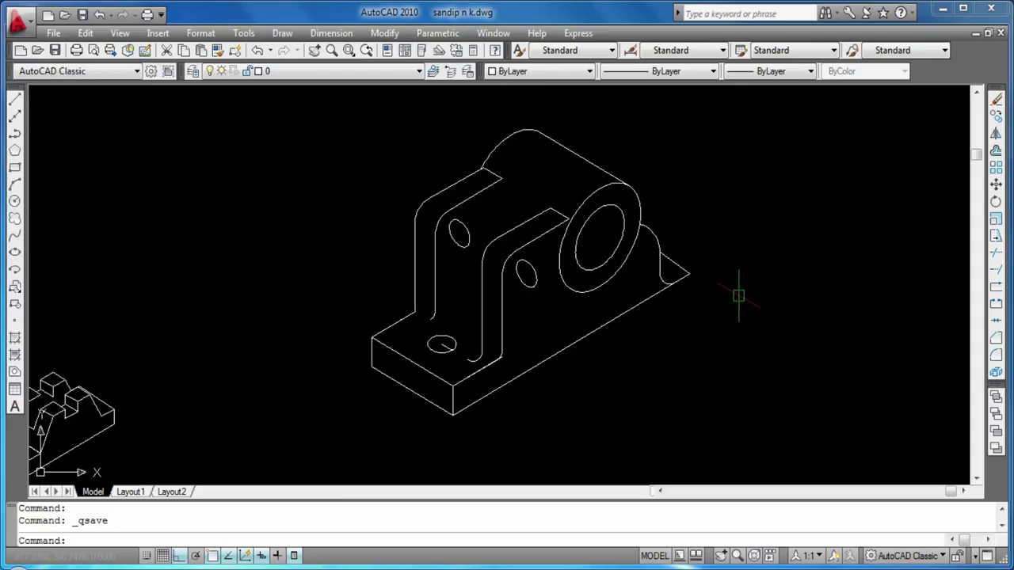
# Step: Erase the short vertical segment, the small fillet arc and the leftover short segment
pyautogui.click(663, 273)
pyautogui.press('Delete')
pyautogui.click(667, 281)
pyautogui.click(665, 273)
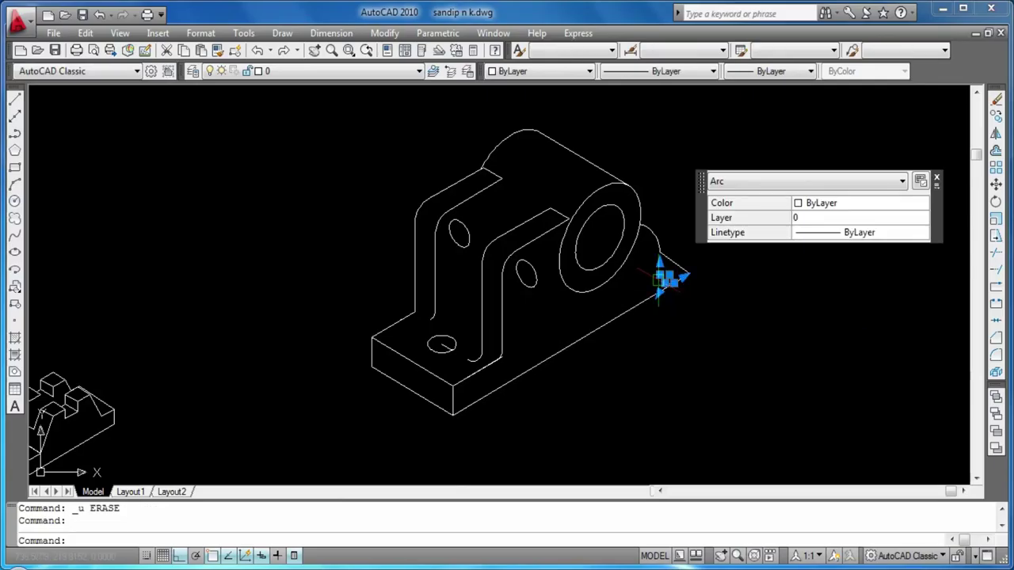
pyautogui.press('Delete')
pyautogui.click(664, 252)
pyautogui.press('Delete')
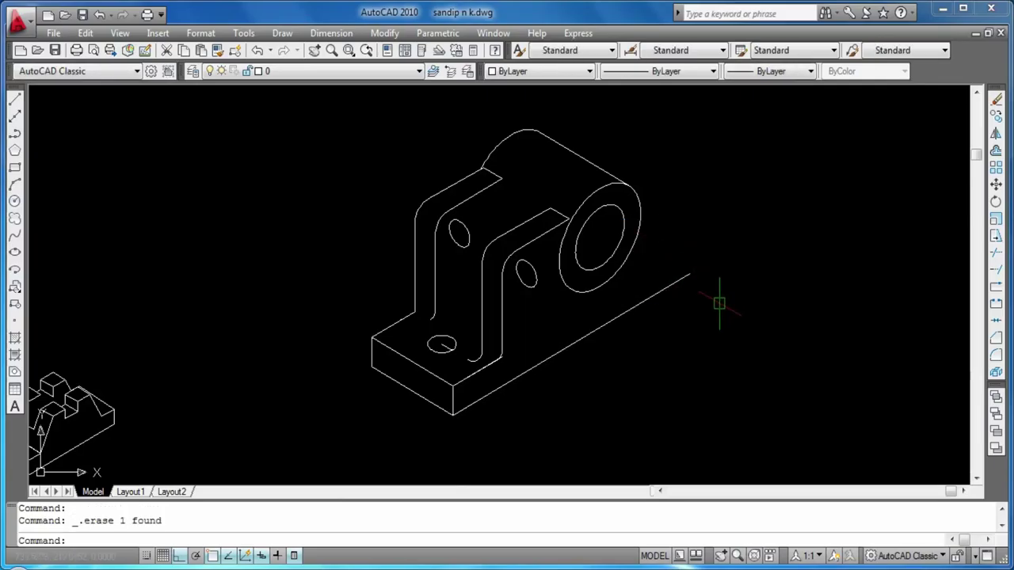
# Step: Draw a 30-unit vertical line at the base edge's end and a 74-unit line from the circle centre
pyautogui.write('l')
pyautogui.press('Return')
pyautogui.click(690, 275)
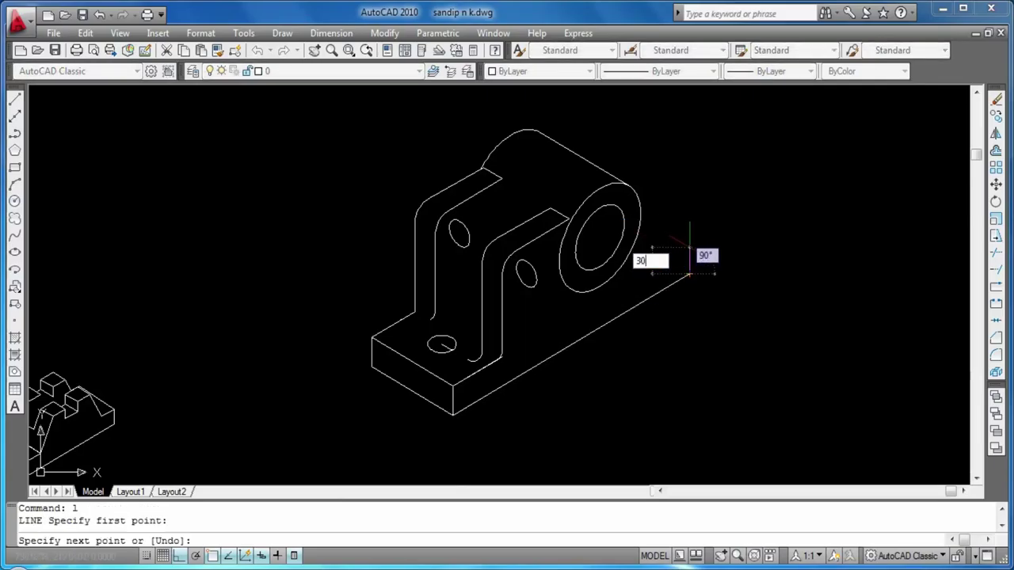
pyautogui.press('Return')
pyautogui.press('Return')
pyautogui.press('Return')
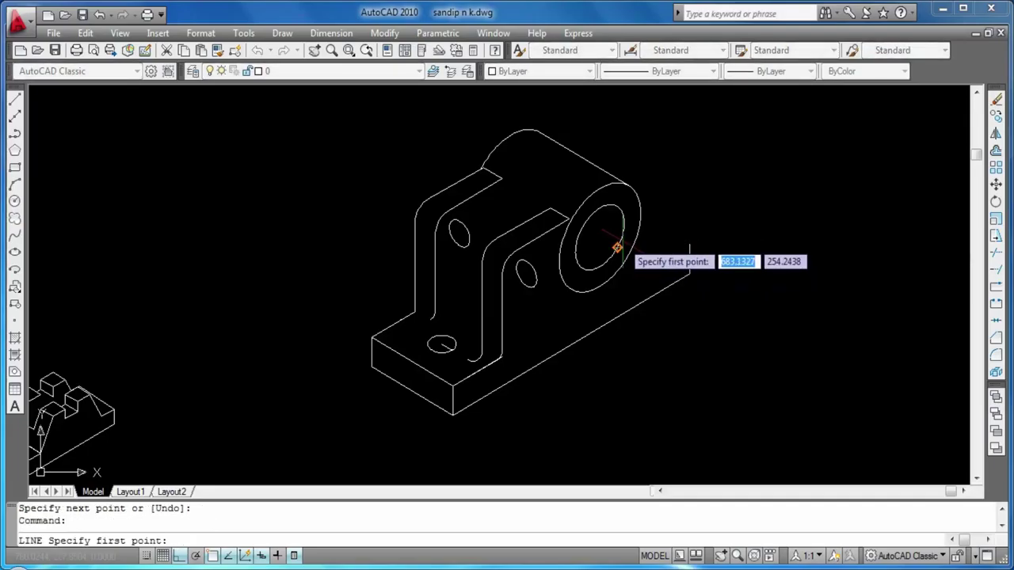
pyautogui.press('Escape')
pyautogui.press('Escape')
pyautogui.press('Return')
pyautogui.click(600, 235)
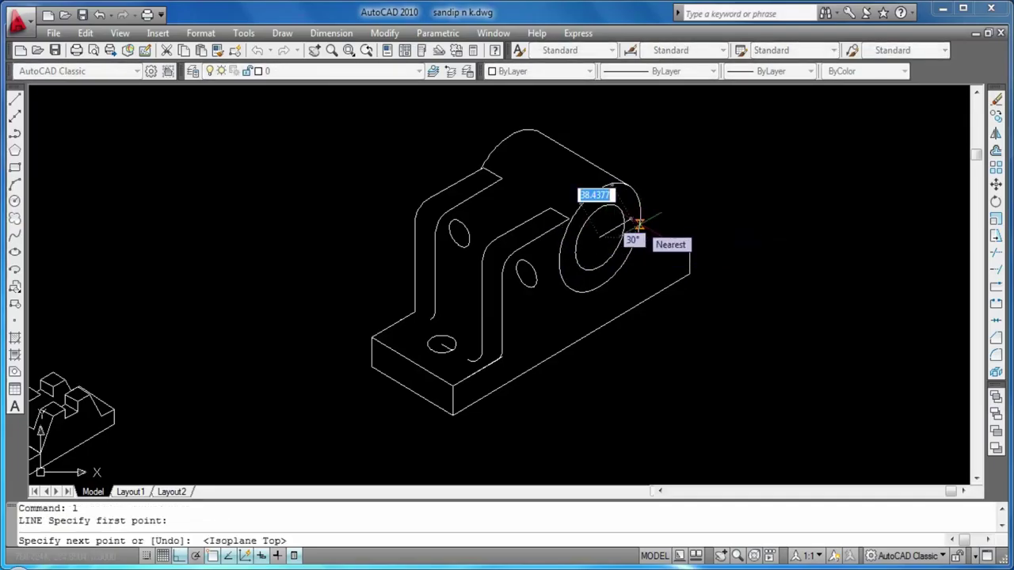
pyautogui.press('Return')
pyautogui.press('Return')
pyautogui.press('Return')
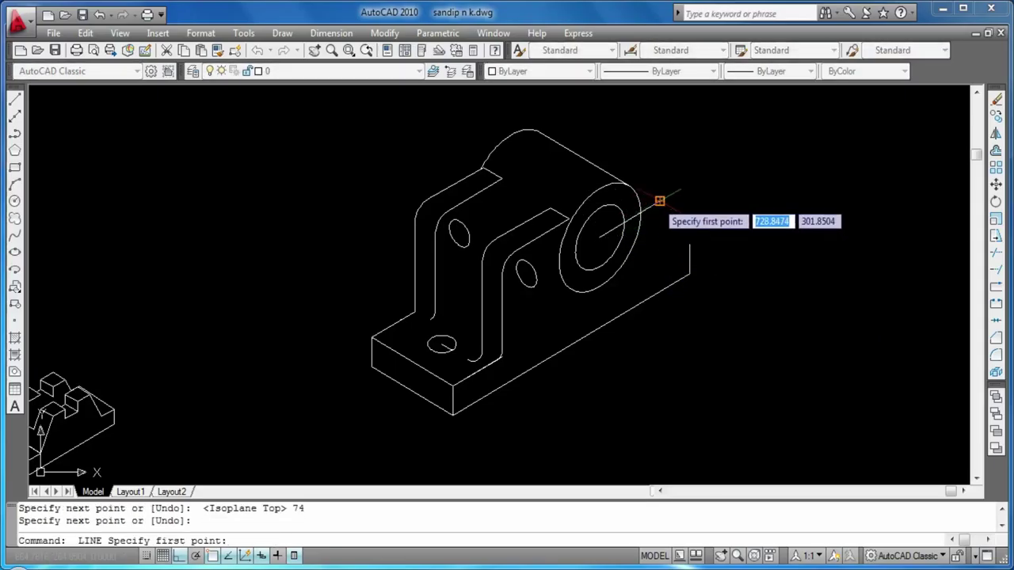
# Step: On the right isometric plane, draw a vertical edge and an angled segment below the base edge
pyautogui.click(659, 202)
pyautogui.press('F5')
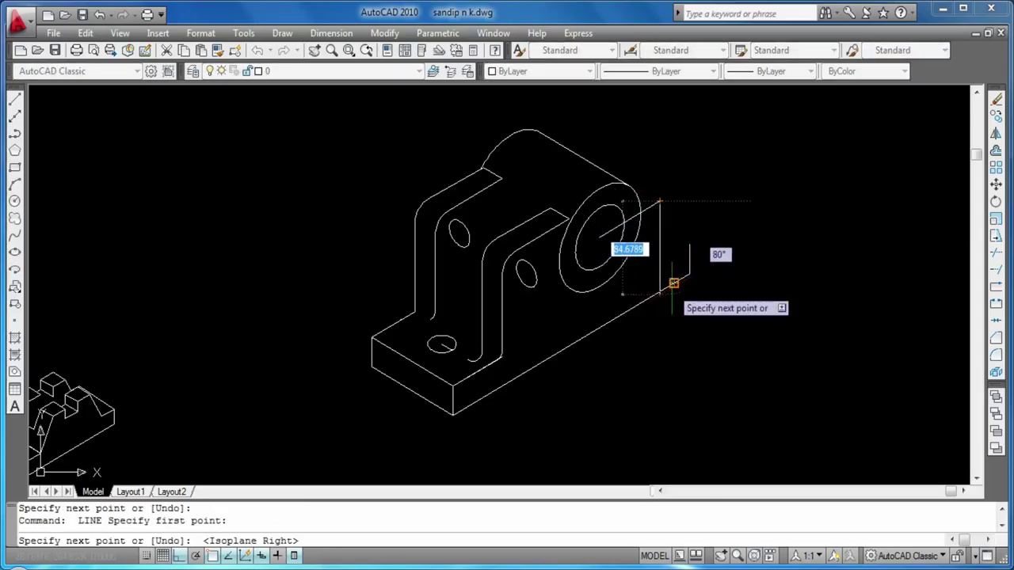
pyautogui.click(661, 324)
pyautogui.click(670, 313)
pyautogui.press('Return')
pyautogui.press('Return')
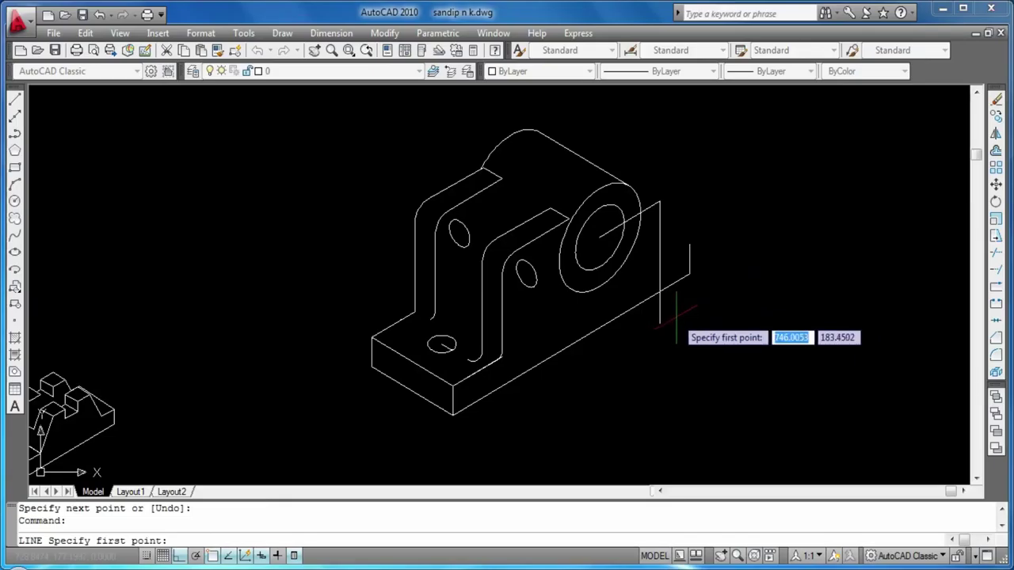
pyautogui.click(676, 317)
pyautogui.press('Escape')
# Step: Trim the vertical line below the base edge and the diagonal line inside the circle
pyautogui.write('l')
pyautogui.press('Return')
pyautogui.click(665, 269)
pyautogui.press('Escape')
pyautogui.press('Return')
pyautogui.write('l')
pyautogui.press('Return')
pyautogui.click(661, 313)
pyautogui.press('Escape')
pyautogui.press('Escape')
pyautogui.write('tr')
pyautogui.press('Return')
pyautogui.press('Return')
pyautogui.click(660, 313)
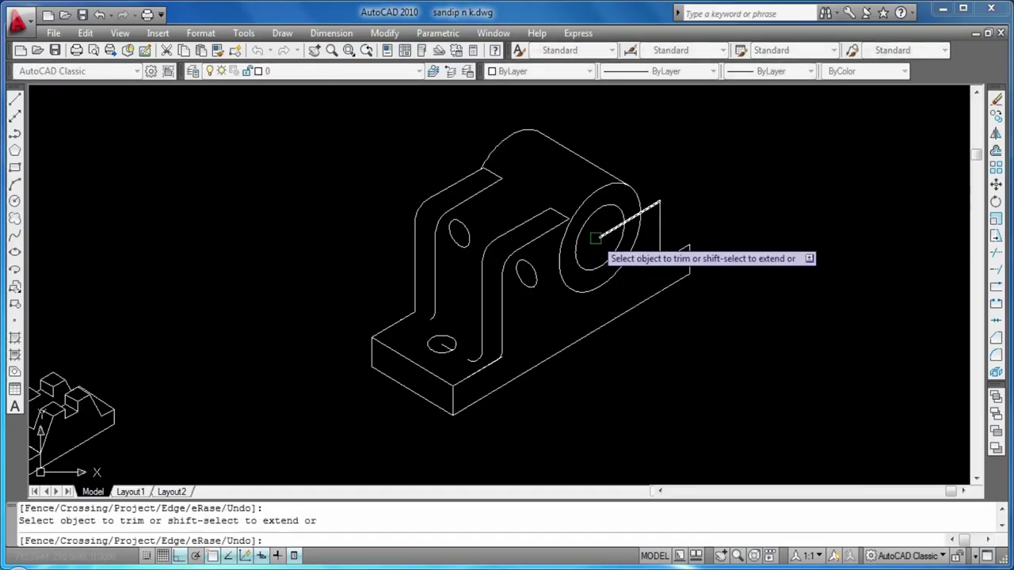
pyautogui.click(632, 219)
pyautogui.press('Escape')
pyautogui.press('Escape')
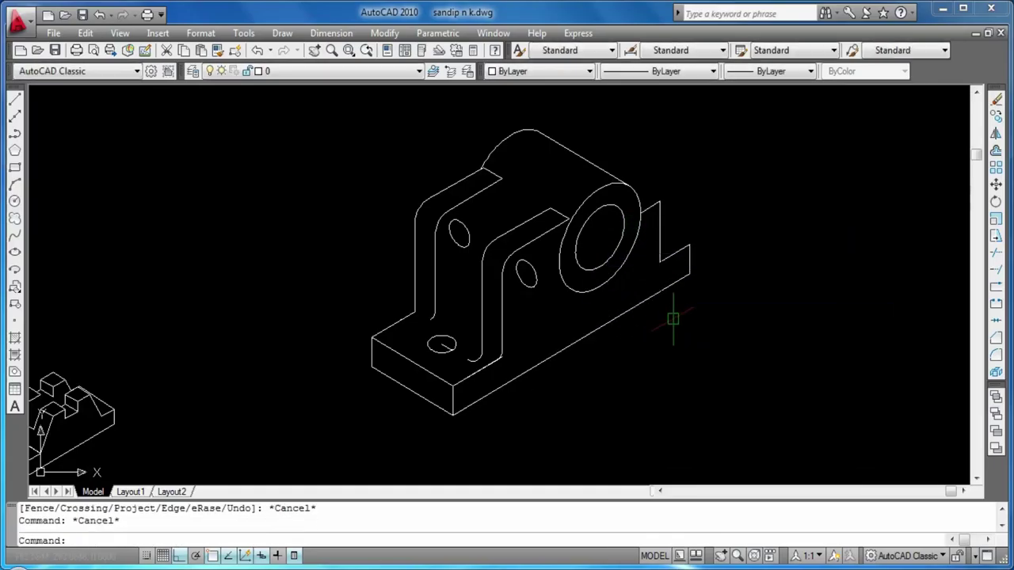
pyautogui.write('f')
# Step: Attempt a radius-30 fillet, then delete the short line beside the circle
pyautogui.press('Return')
pyautogui.write('r')
pyautogui.press('Return')
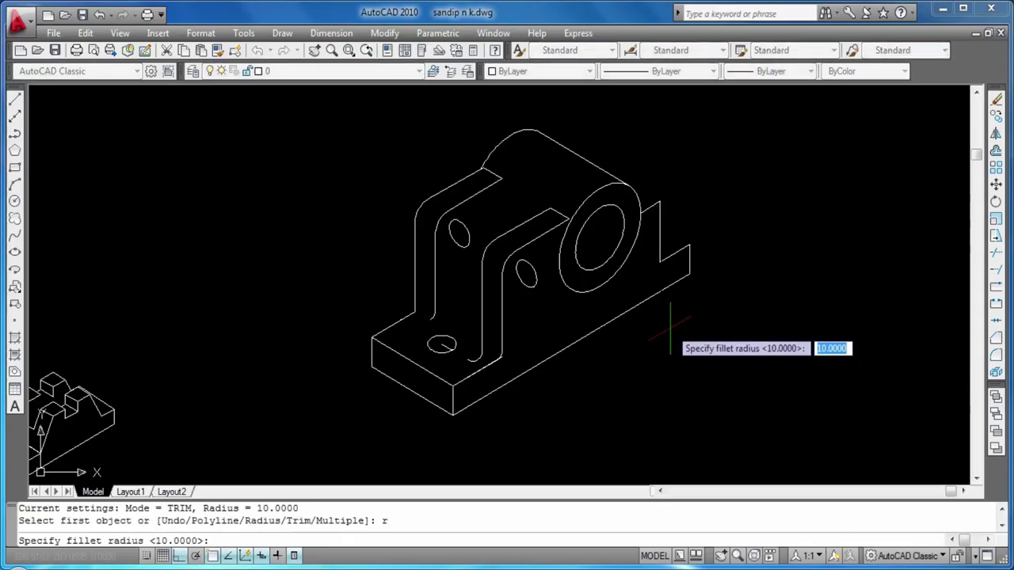
pyautogui.press('Return')
pyautogui.click(659, 228)
pyautogui.click(658, 236)
pyautogui.press('Escape')
pyautogui.press('Escape')
pyautogui.click(640, 204)
pyautogui.press('Delete')
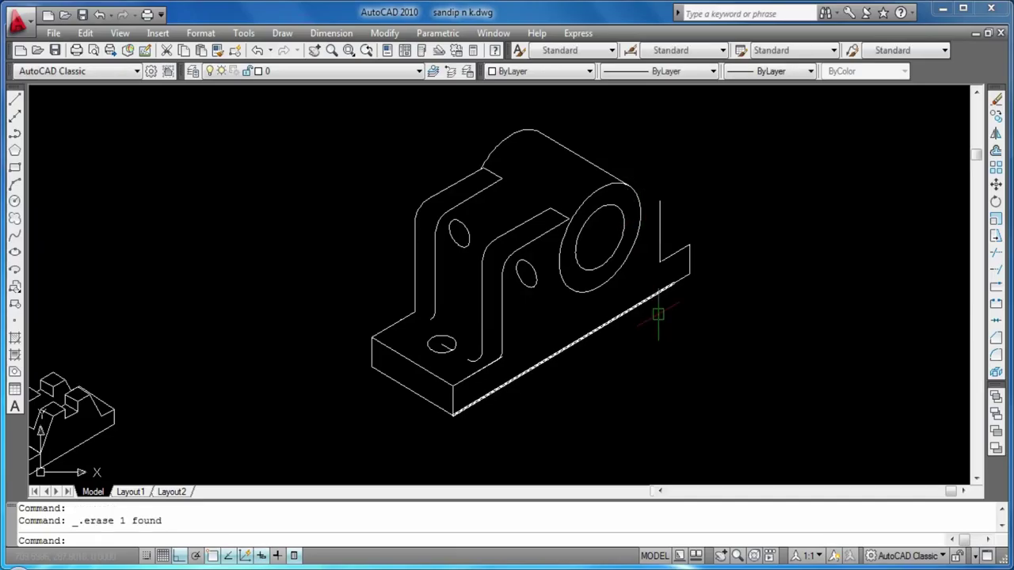
pyautogui.write('f')
# Step: Try a radius-10 fillet on the vertical line and a new line at its top, both abandoned
pyautogui.press('Return')
pyautogui.write('r')
pyautogui.press('Return')
pyautogui.write('10')
pyautogui.press('Return')
pyautogui.click(661, 252)
pyautogui.press('Escape')
pyautogui.press('Escape')
pyautogui.write('l')
pyautogui.press('Return')
pyautogui.click(659, 202)
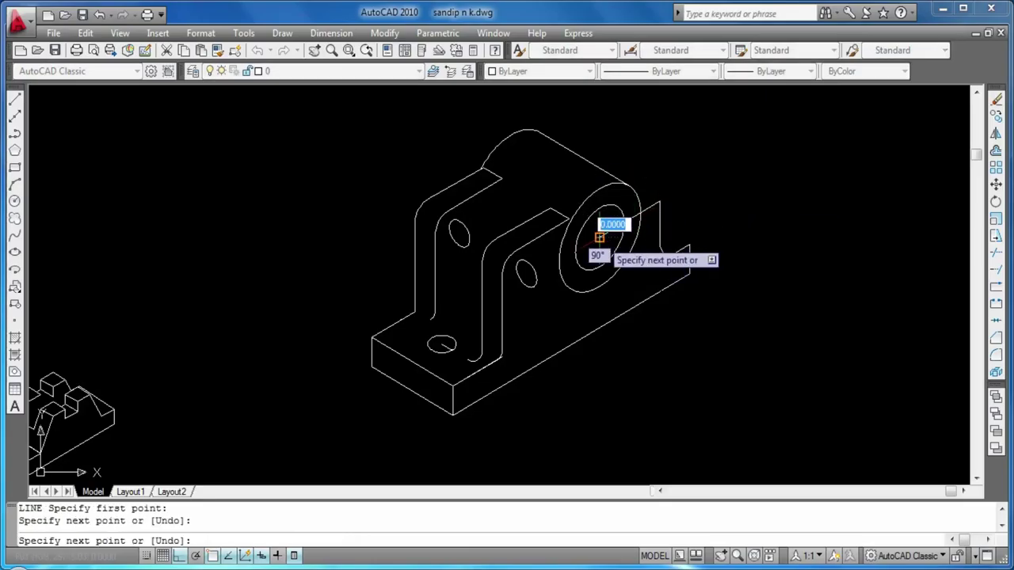
pyautogui.press('Escape')
pyautogui.press('Escape')
# Step: Attempt a radius-30 fillet between the diagonal line and the vertical edge
pyautogui.press('Return')
pyautogui.write('r')
pyautogui.press('Return')
pyautogui.write('30')
pyautogui.press('Return')
pyautogui.click(634, 213)
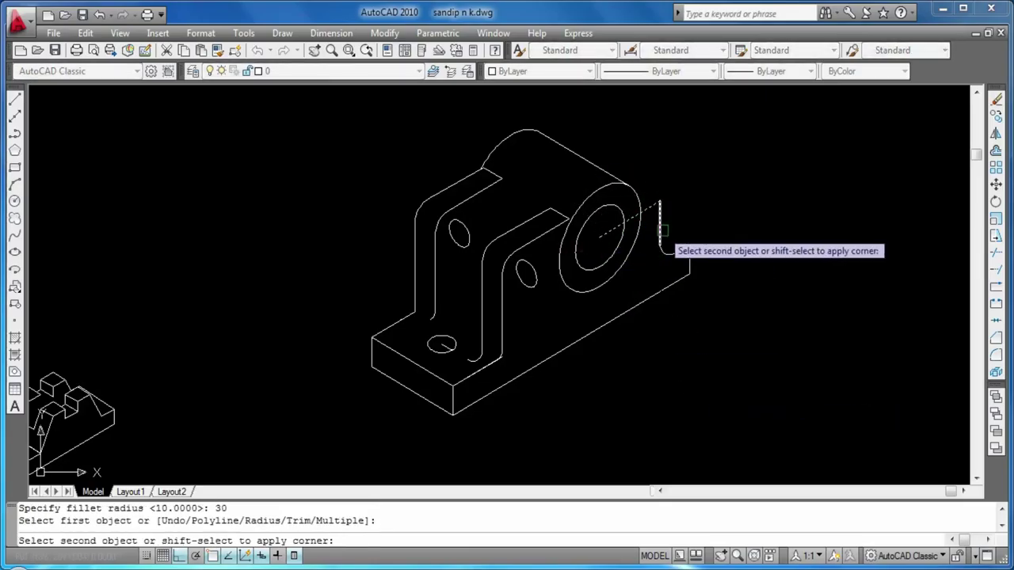
pyautogui.click(659, 231)
pyautogui.press('Escape')
pyautogui.press('Escape')
# Step: Draw a vertical line beside the boss running down past the base edge
pyautogui.write('l')
pyautogui.press('Return')
pyautogui.click(660, 203)
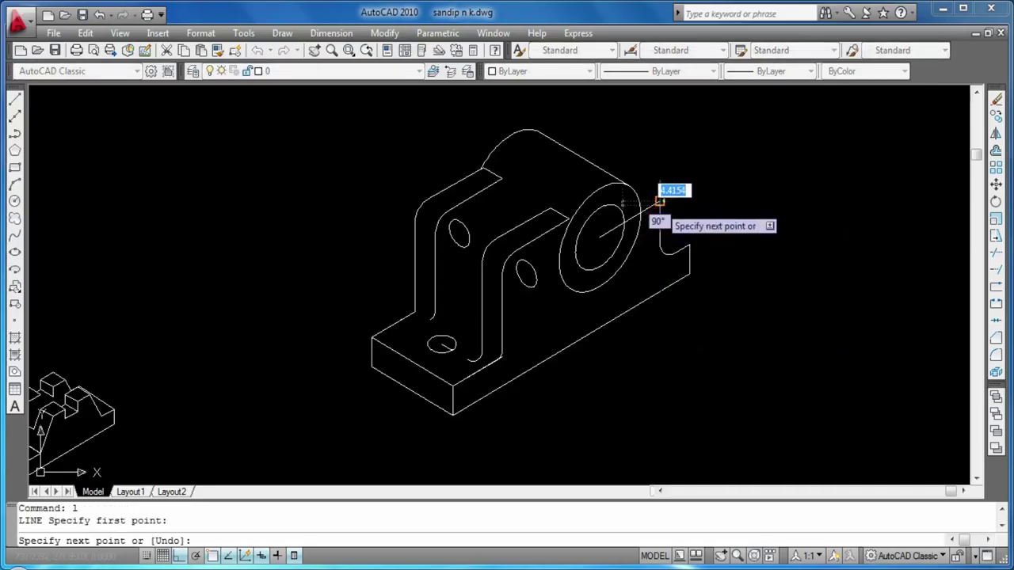
pyautogui.click(660, 335)
pyautogui.press('Return')
pyautogui.press('Return')
# Step: Fillet the boss circle into the new vertical line with radius 30
pyautogui.write('f')
pyautogui.press('Return')
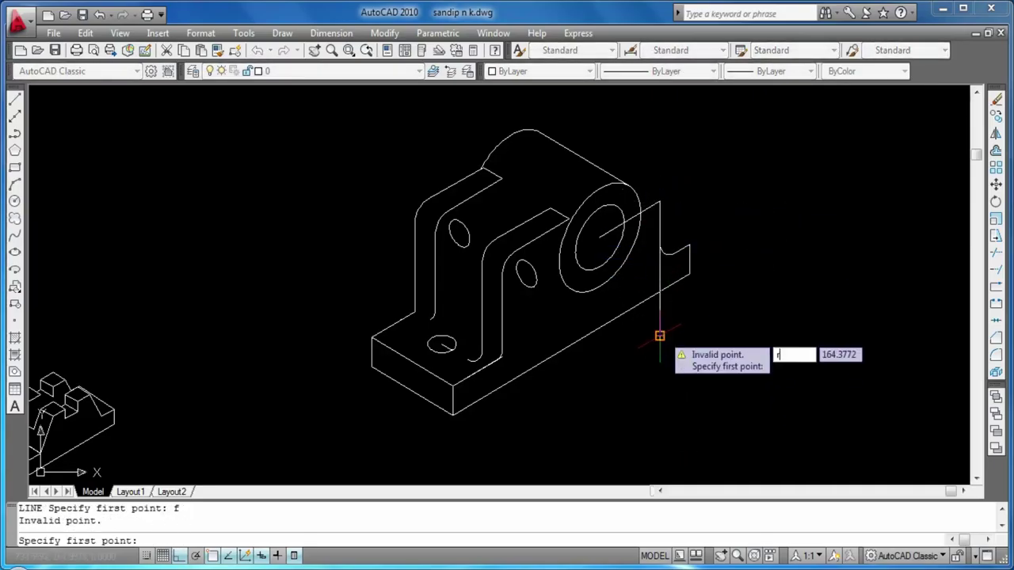
pyautogui.press('Return')
pyautogui.press('Escape')
pyautogui.write('f')
pyautogui.press('Return')
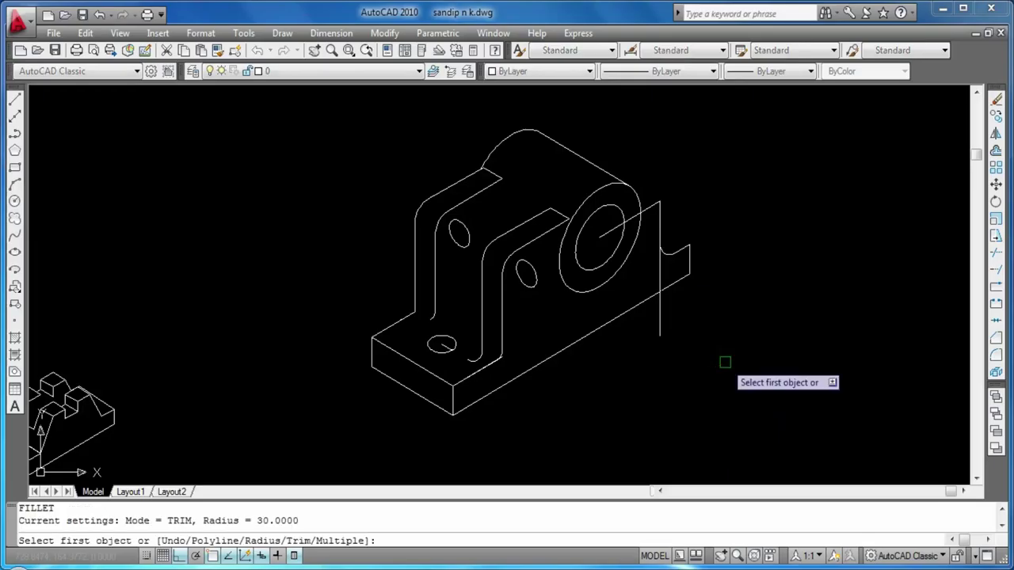
pyautogui.write('r')
pyautogui.press('Return')
pyautogui.press('Return')
pyautogui.click(626, 252)
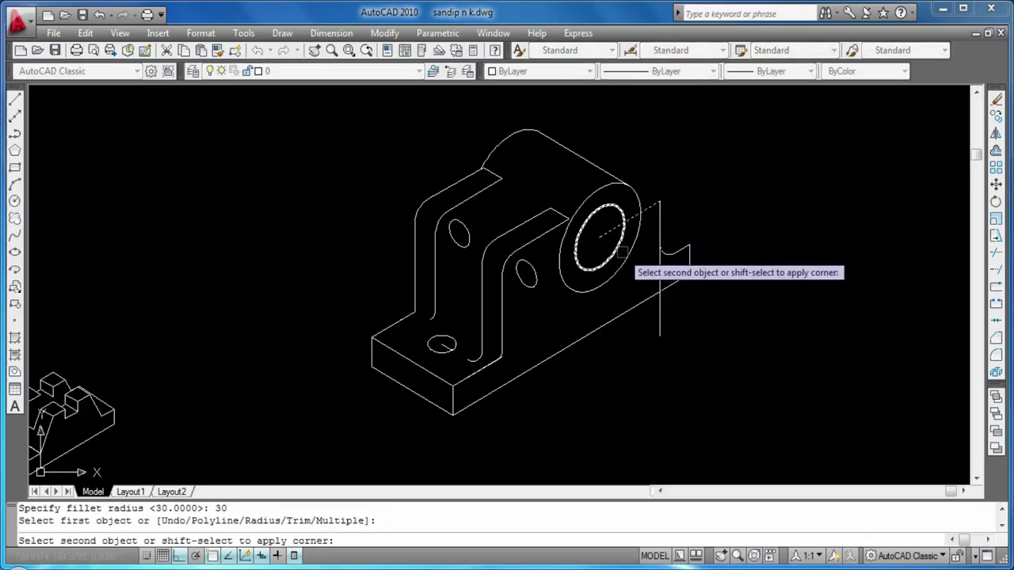
pyautogui.click(660, 234)
# Step: Trim the extras and delete the stray segment beside the fillet arc
pyautogui.press('Escape')
pyautogui.press('Escape')
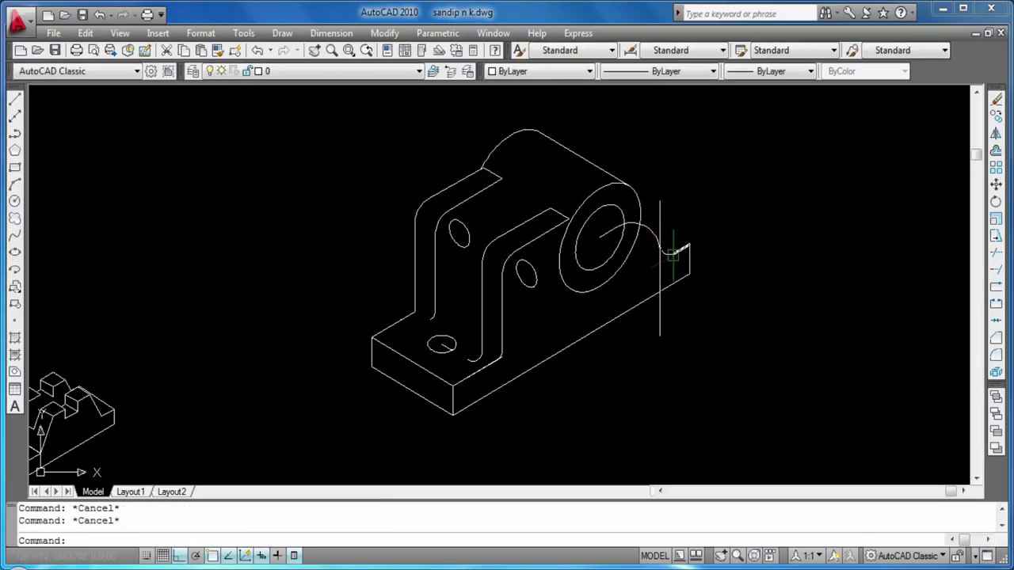
pyautogui.write('tr')
pyautogui.press('Return')
pyautogui.press('Return')
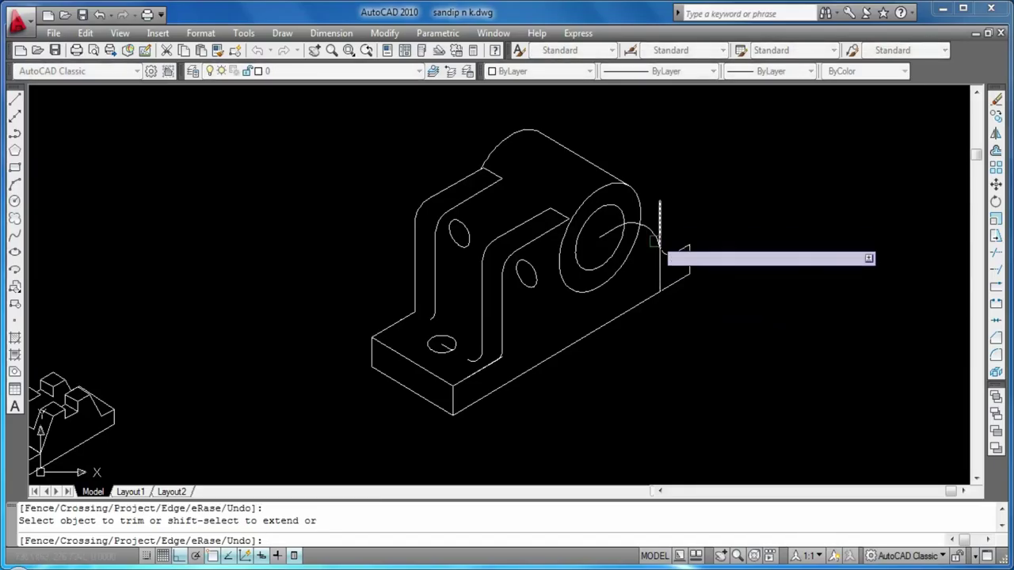
pyautogui.press('Escape')
pyautogui.click(618, 226)
pyautogui.press('Delete')
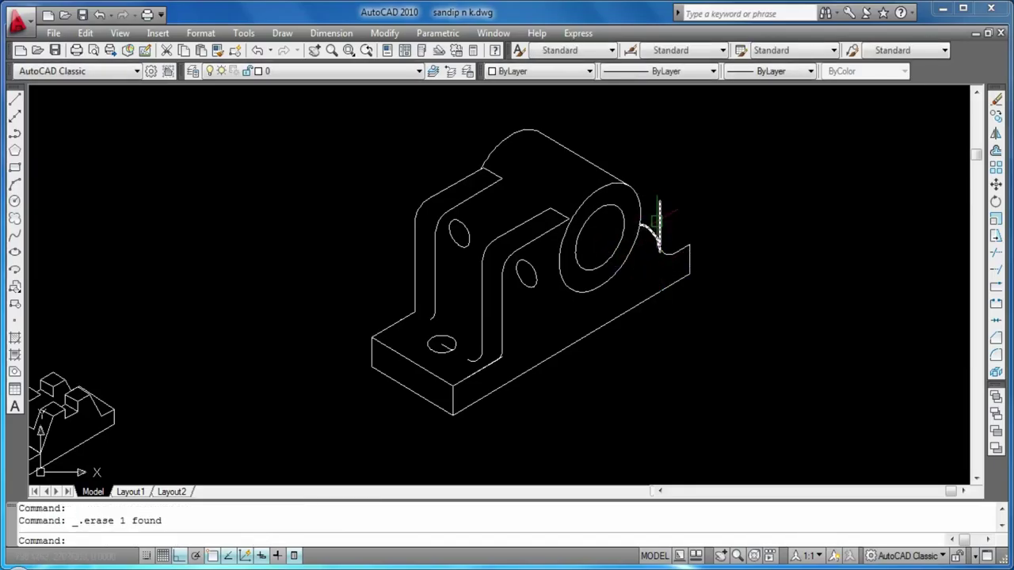
# Step: Start a line at the arc's end and a trim, then abandon both
pyautogui.scroll(3, 638, 275)
pyautogui.scroll(2, 640, 268)
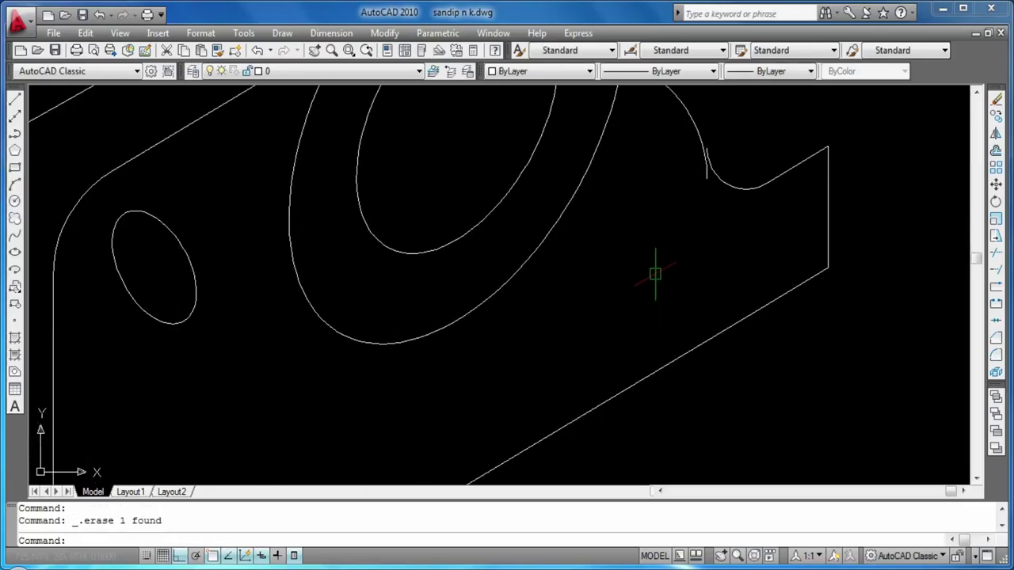
pyautogui.write('l')
pyautogui.press('Return')
pyautogui.click(705, 150)
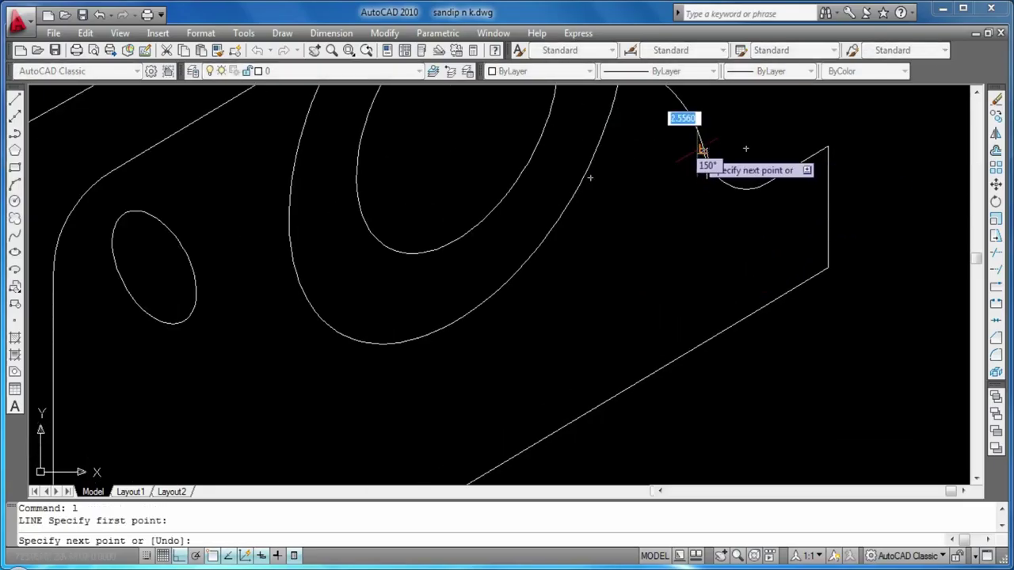
pyautogui.press('Return')
pyautogui.write('tr')
pyautogui.press('Return')
pyautogui.press('Return')
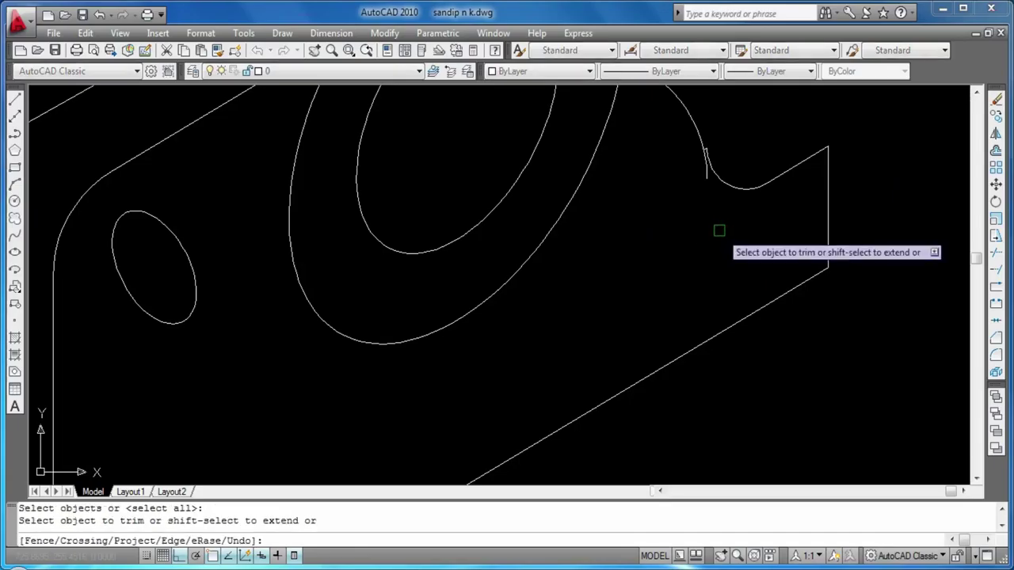
pyautogui.scroll(-5, 744, 230)
pyautogui.scroll(2, 769, 352)
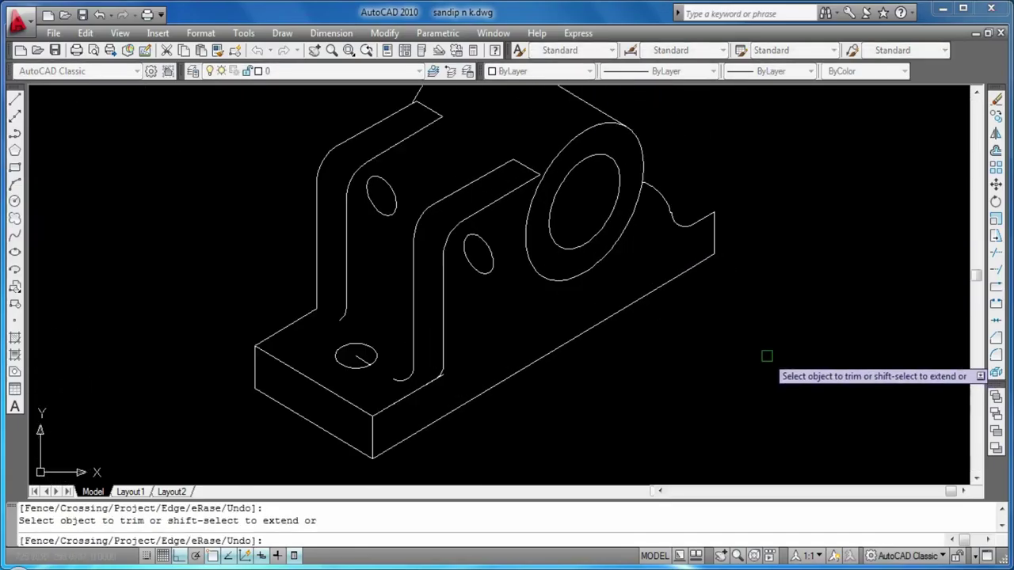
pyautogui.press('Escape')
# Step: Erase the stray lines near the small hole and on the base's top edge
pyautogui.click(339, 353)
pyautogui.press('Delete')
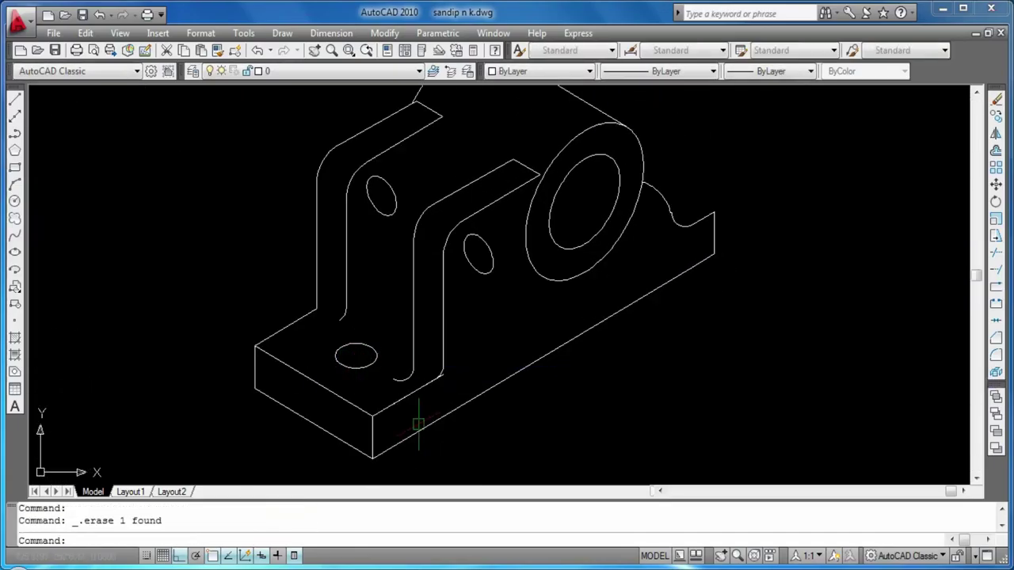
pyautogui.scroll(3, 479, 480)
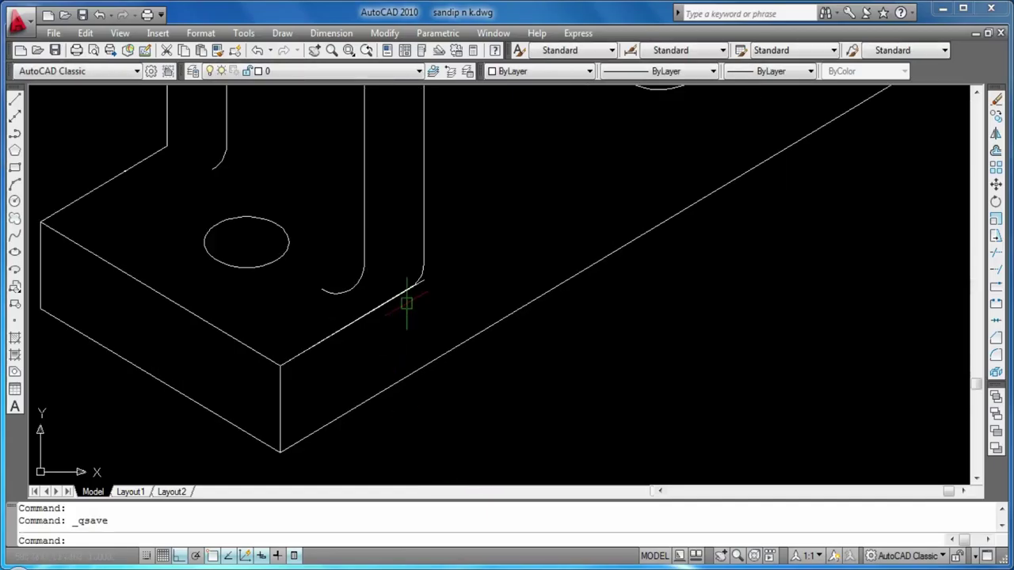
pyautogui.click(429, 286)
pyautogui.press('Delete')
pyautogui.scroll(-4, 433, 290)
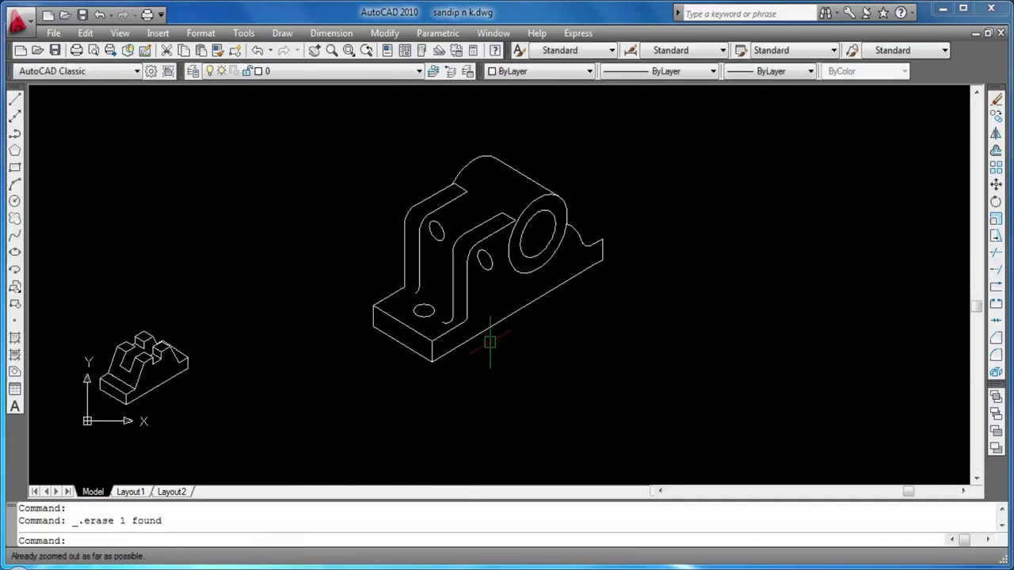
pyautogui.scroll(2, 537, 370)
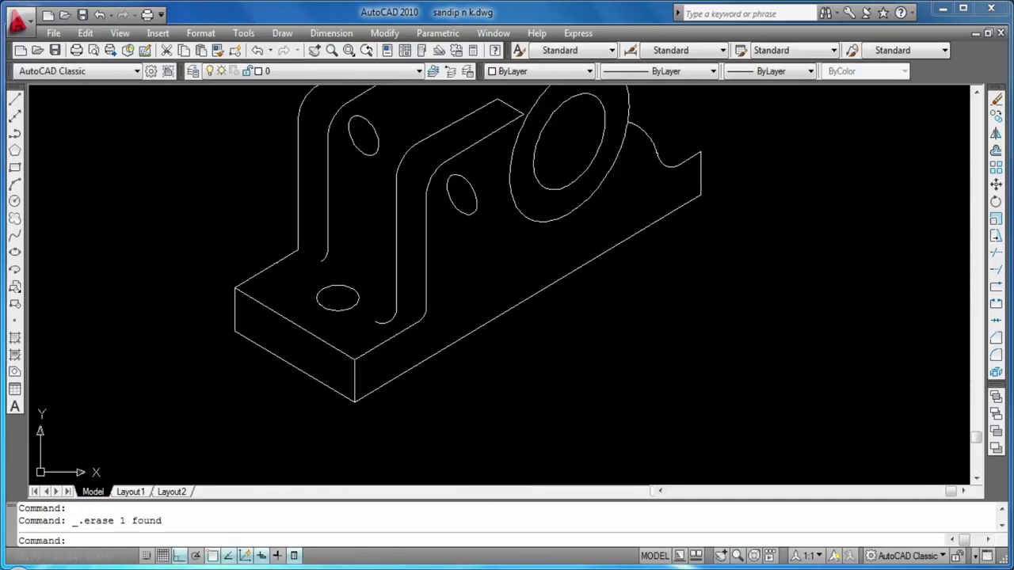
# Step: Copy the boss's outer ellipse to a slightly offset position up and to the left
pyautogui.write('co')
pyautogui.press('Return')
pyautogui.scroll(1, 502, 283)
pyautogui.scroll(1, 511, 426)
pyautogui.click(536, 269)
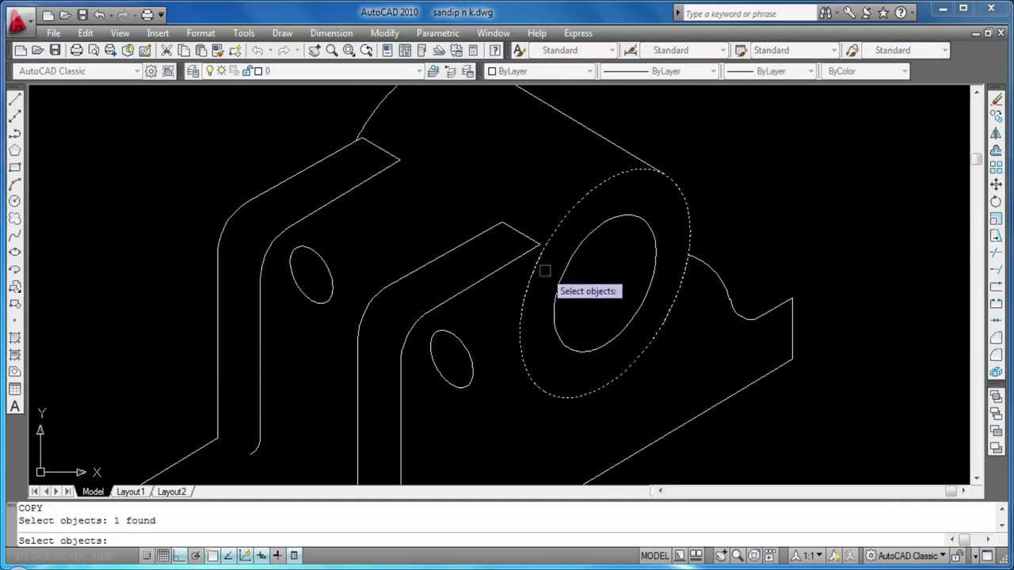
pyautogui.press('Return')
pyautogui.scroll(2, 523, 270)
pyautogui.scroll(1, 586, 159)
pyautogui.click(590, 148)
pyautogui.click(578, 140)
pyautogui.press('Return')
pyautogui.press('Return')
pyautogui.scroll(-2, 598, 226)
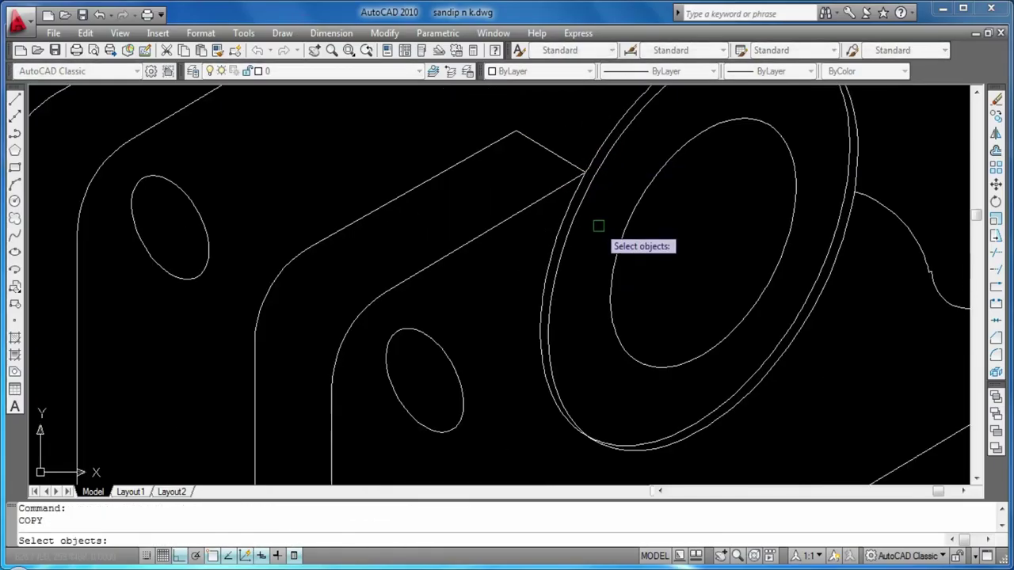
pyautogui.press('Escape')
# Step: Trim away the copied ellipse's right portion and save the drawing
pyautogui.press('Return')
pyautogui.press('Return')
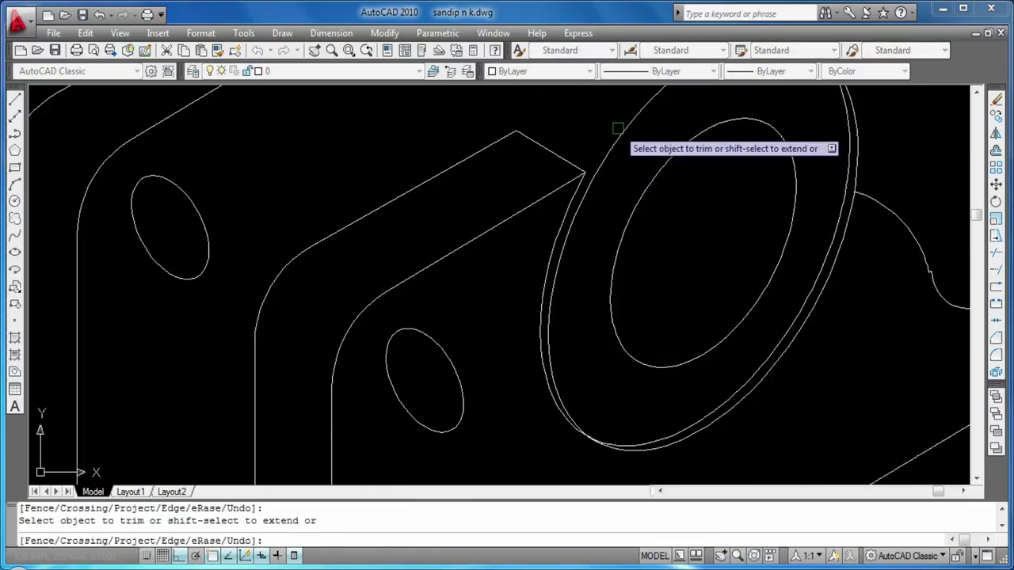
pyautogui.click(851, 163)
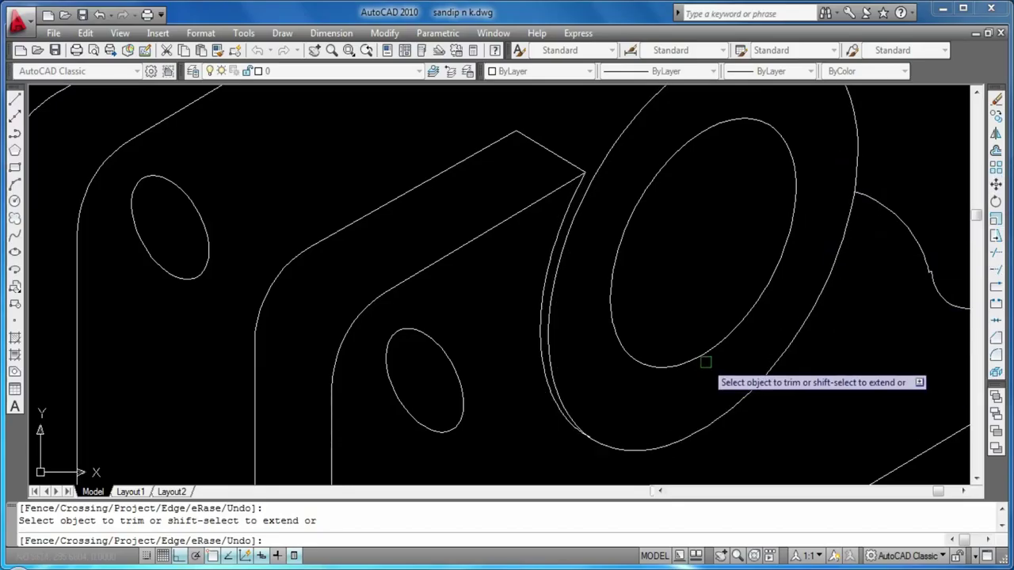
pyautogui.press('Escape')
pyautogui.scroll(-2, 640, 281)
pyautogui.scroll(-2, 640, 281)
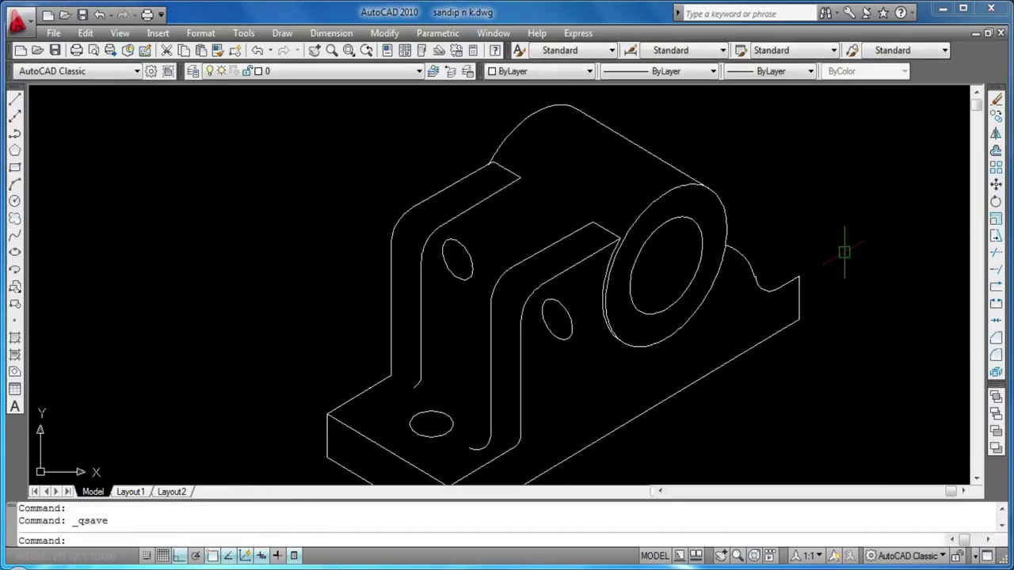
pyautogui.hotkey('ctrl', 's')
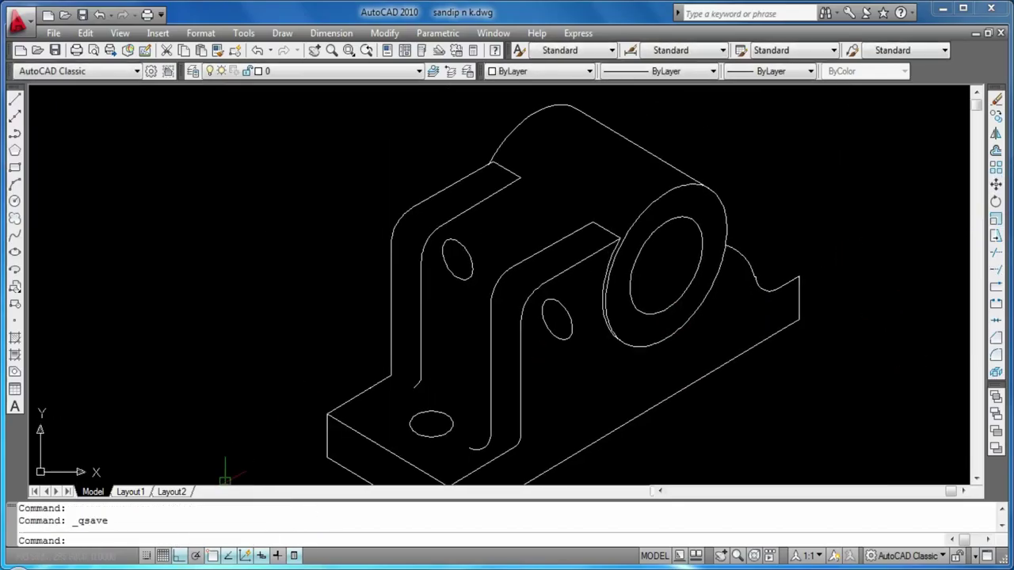